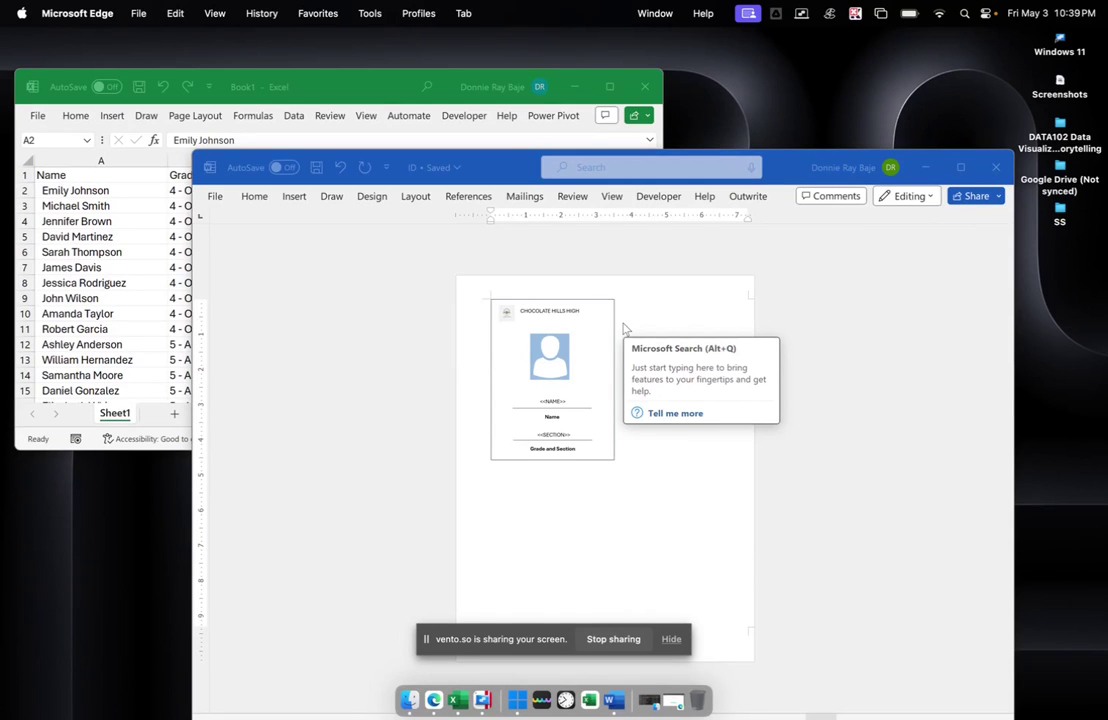
Compare the first two students' rows (rows 2 and 3) in Excel against the ID card template.
{"action": "left_click", "coordinate": [159, 259]}
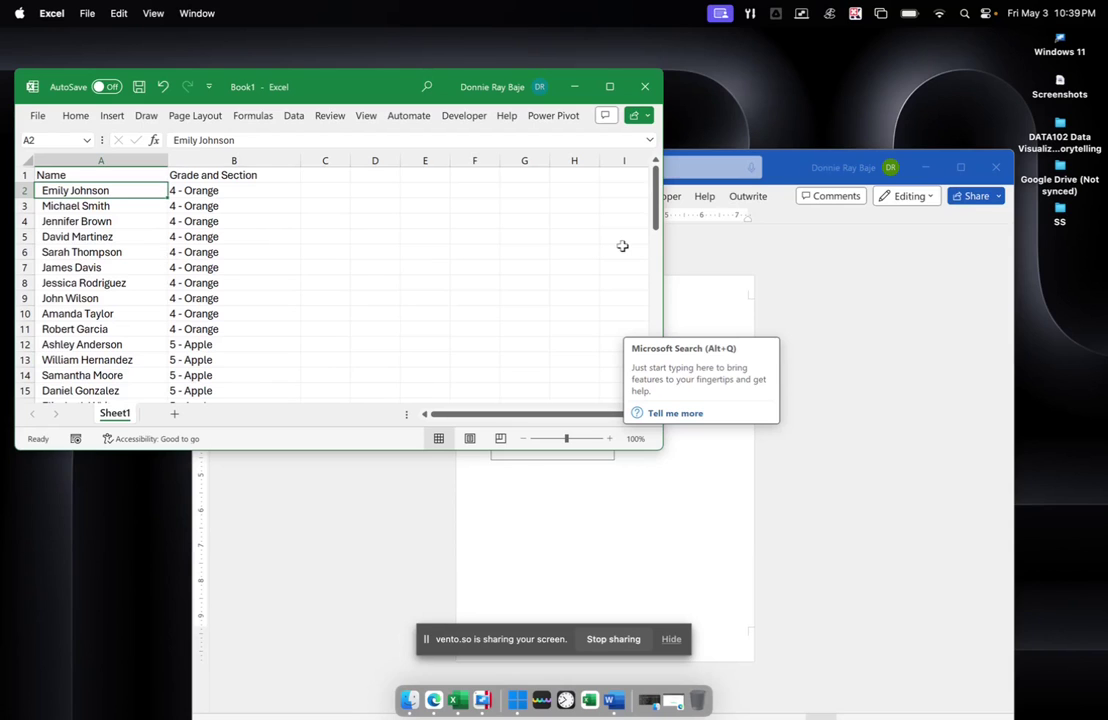
{"action": "left_click", "coordinate": [781, 273]}
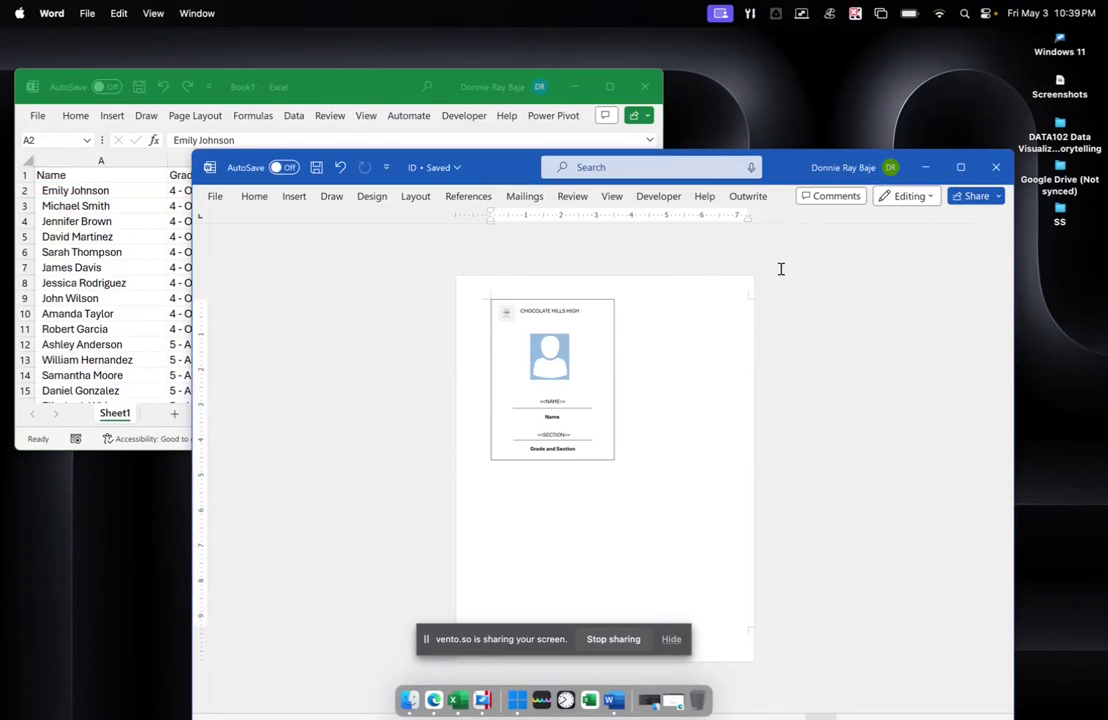
{"action": "left_click", "coordinate": [104, 212]}
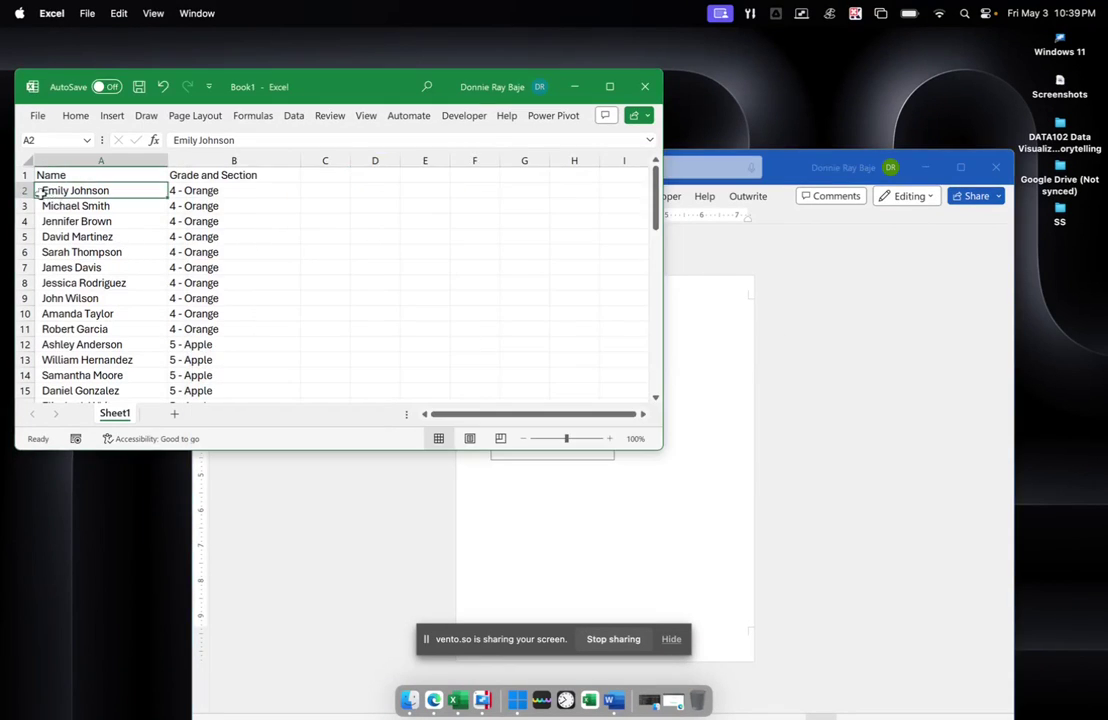
{"action": "left_click", "coordinate": [24, 190]}
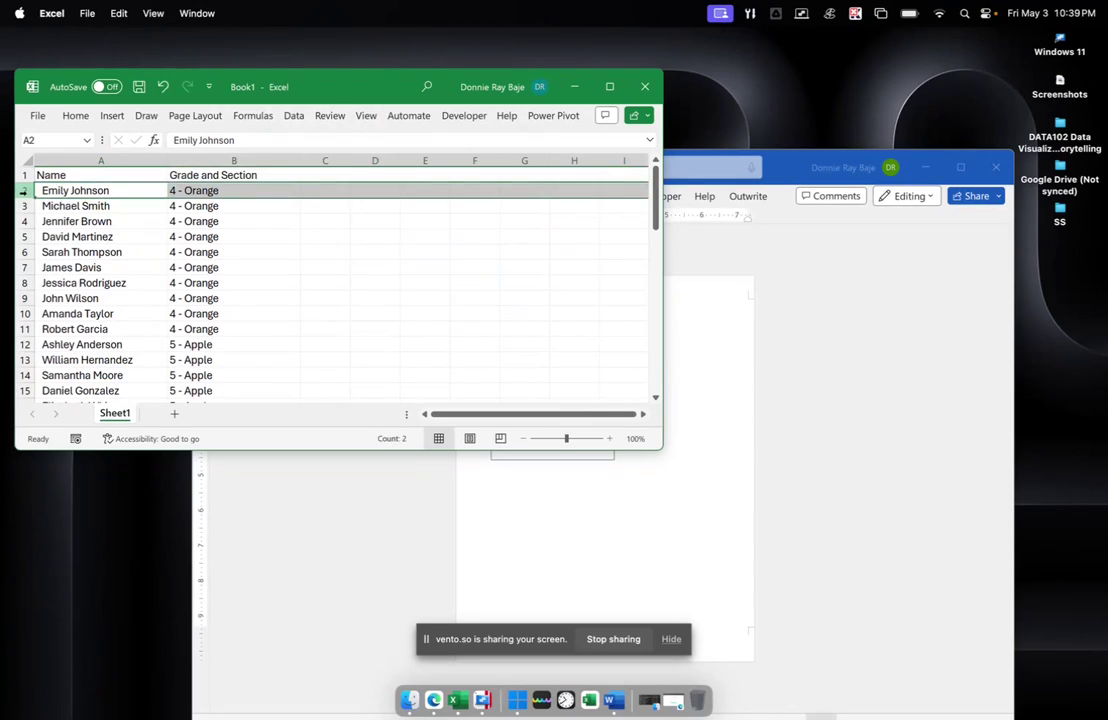
{"action": "left_click", "coordinate": [781, 374]}
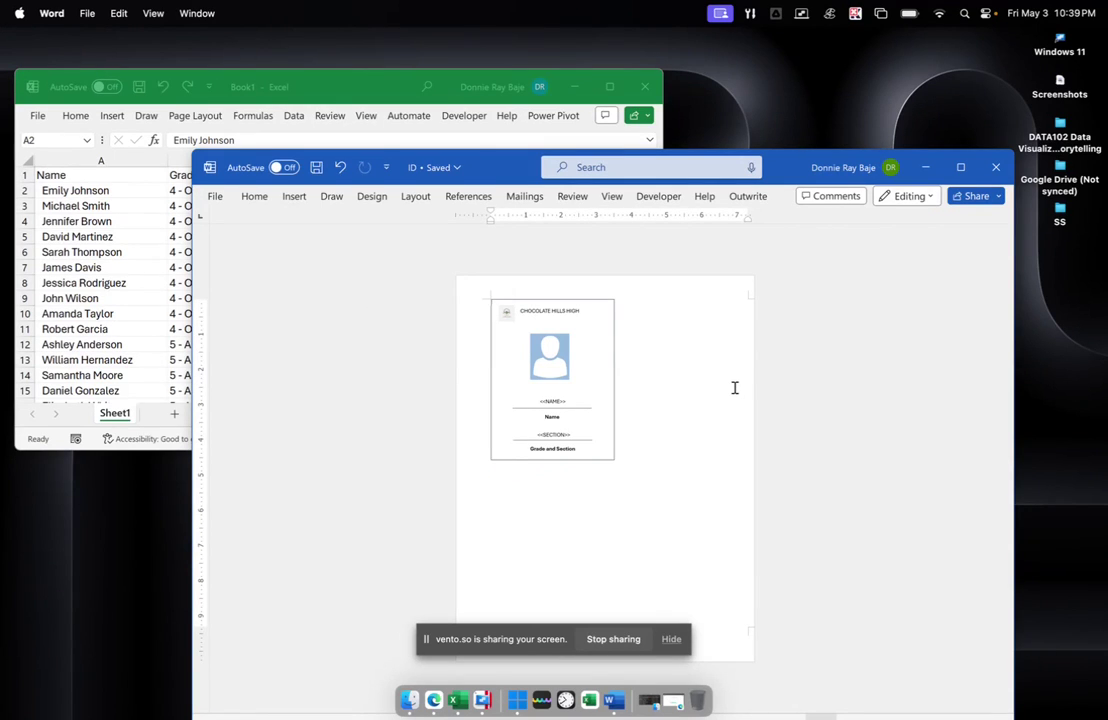
{"action": "left_click", "coordinate": [135, 262]}
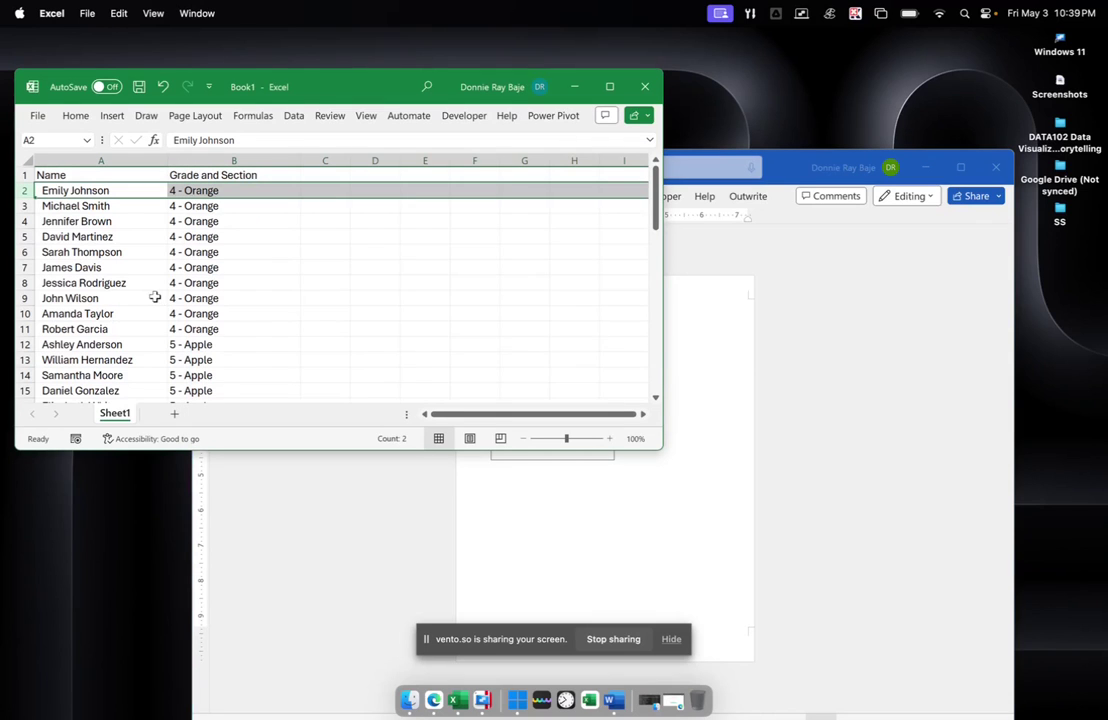
{"action": "left_click", "coordinate": [908, 360]}
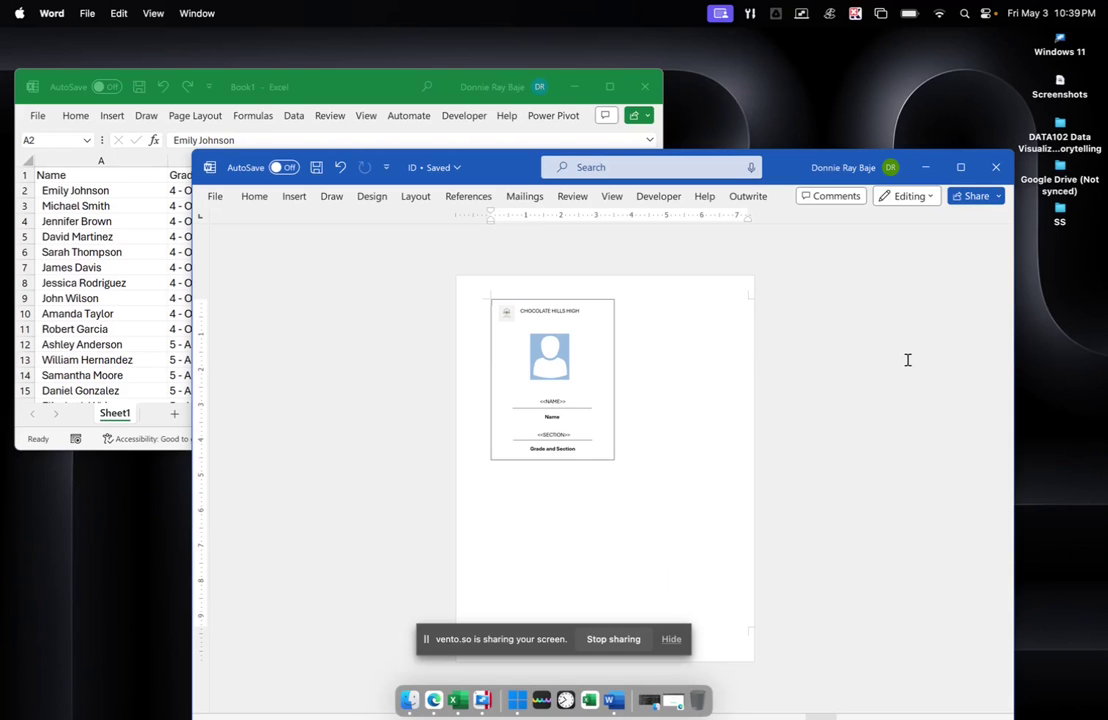
{"action": "left_click", "coordinate": [24, 191]}
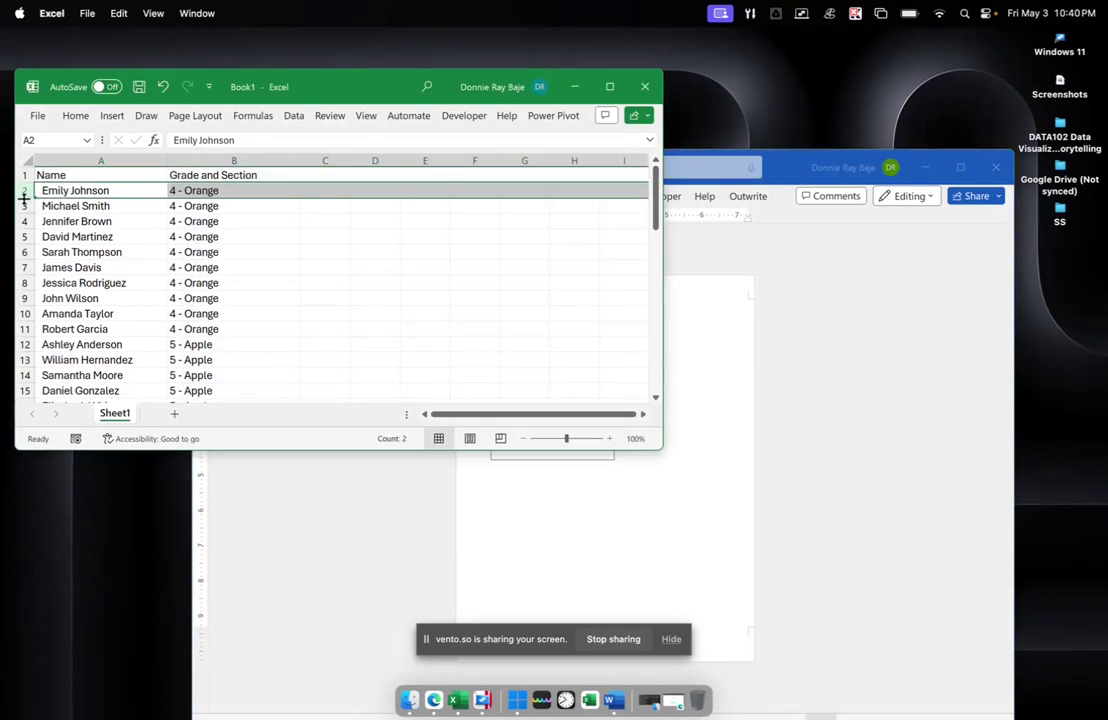
{"action": "left_click", "coordinate": [25, 205]}
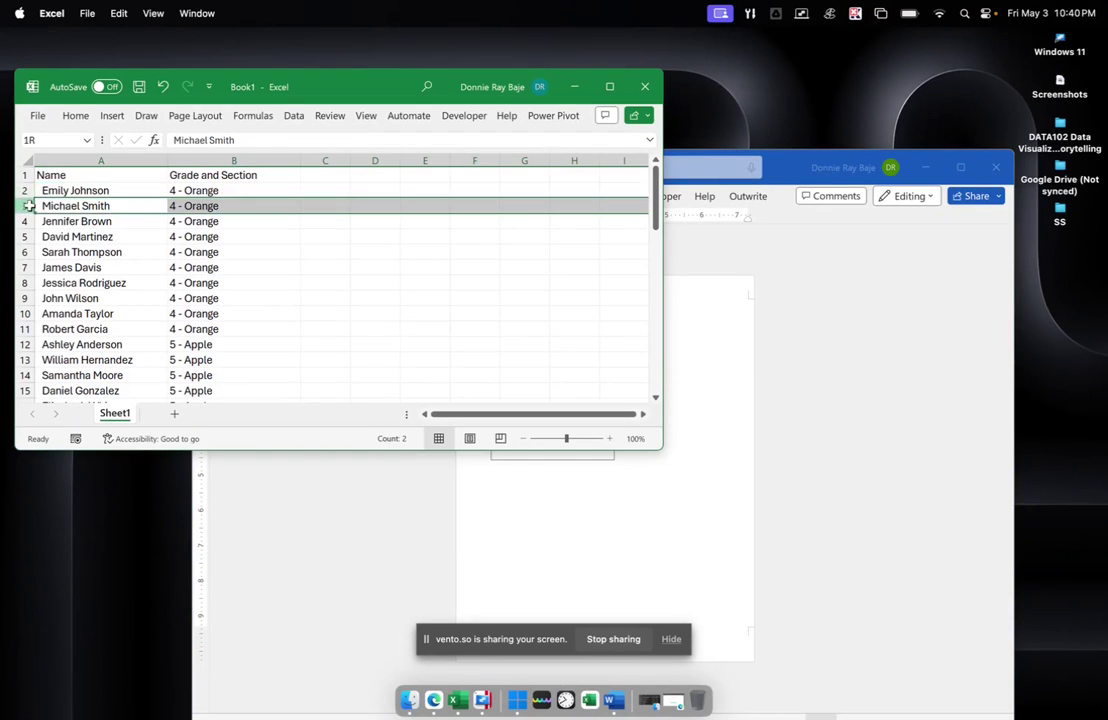
{"action": "left_click", "coordinate": [200, 298]}
{"action": "left_click", "coordinate": [793, 357]}
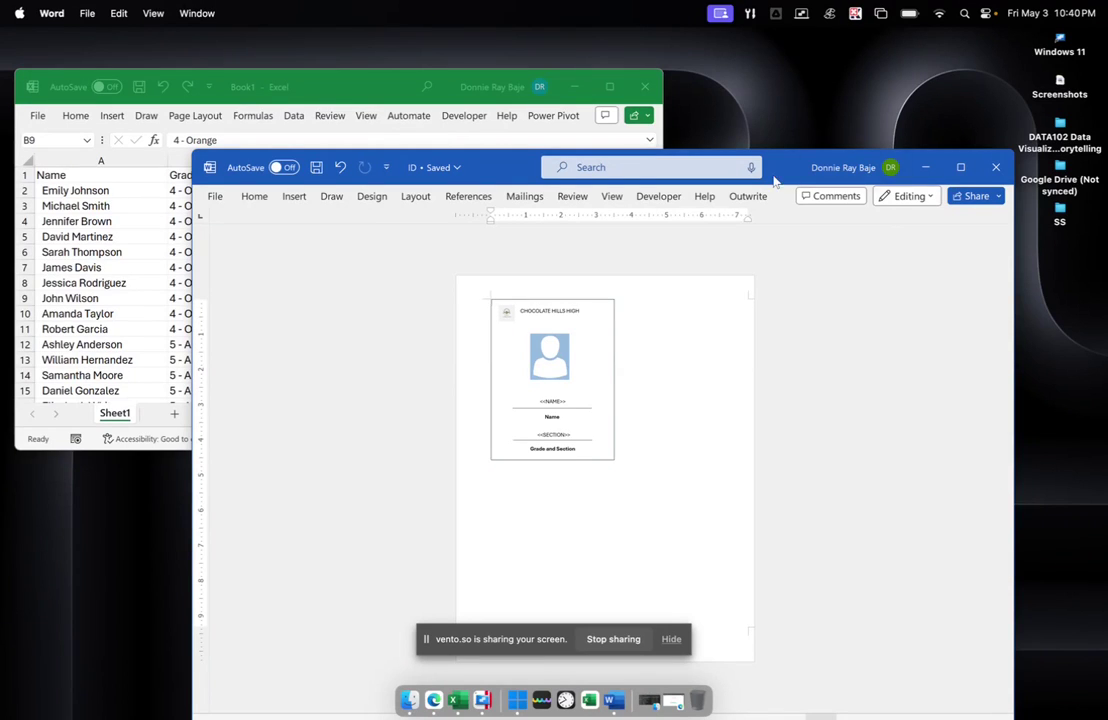
Shift the Word window up, glance at the Excel list, then maximize the ID card document.
{"action": "left_click_drag", "start_coordinate": [775, 182], "coordinate": [781, 165]}
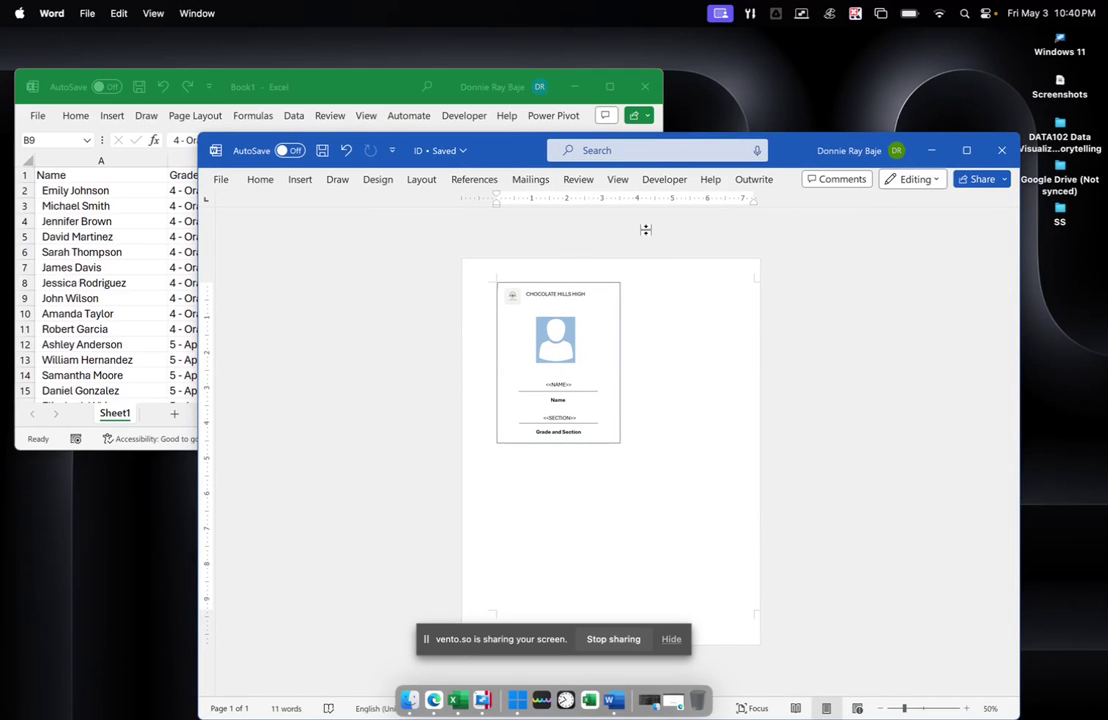
{"action": "left_click", "coordinate": [108, 246]}
{"action": "left_click", "coordinate": [798, 360]}
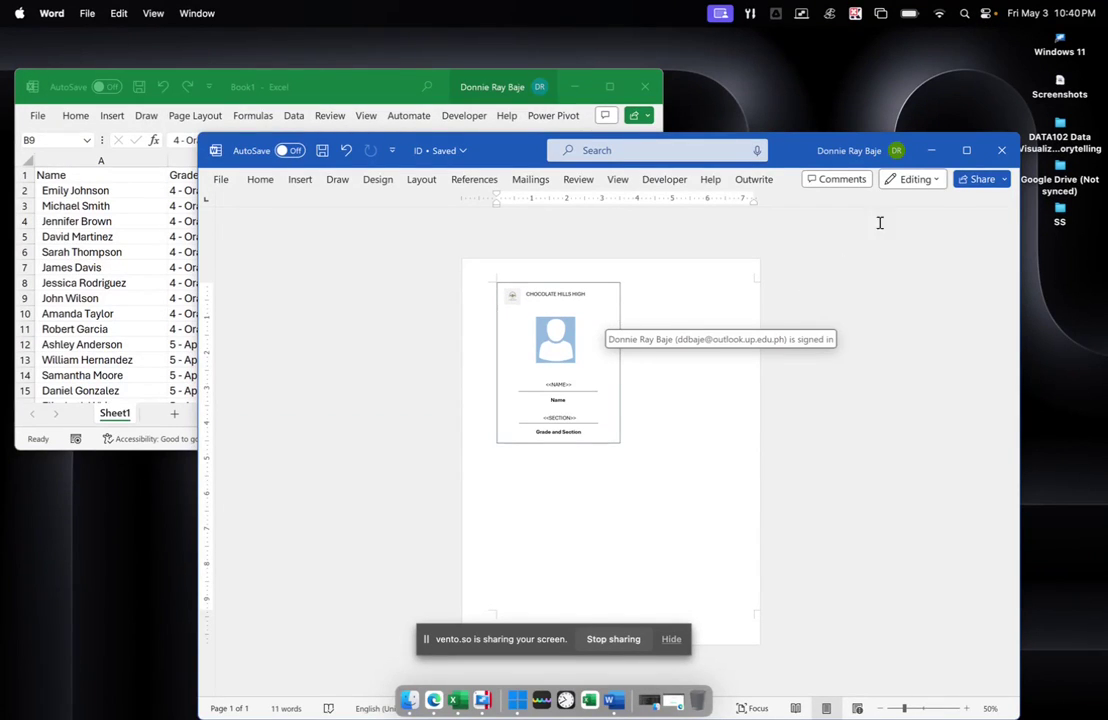
{"action": "left_click", "coordinate": [966, 152]}
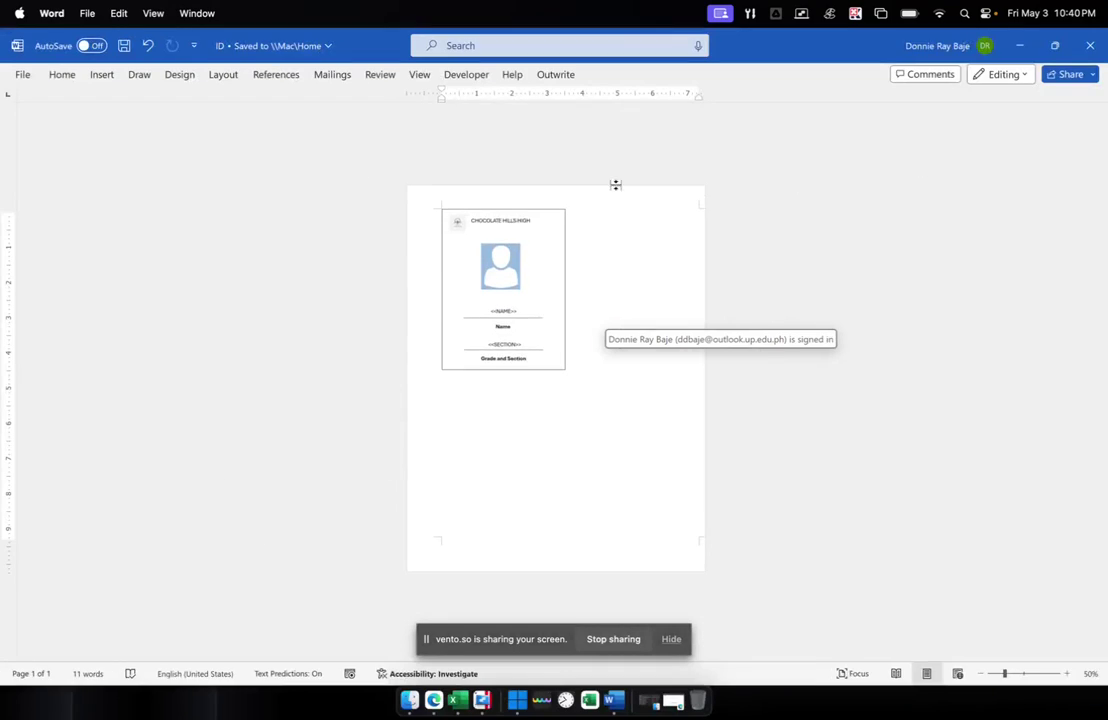
{"action": "left_click", "coordinate": [561, 258]}
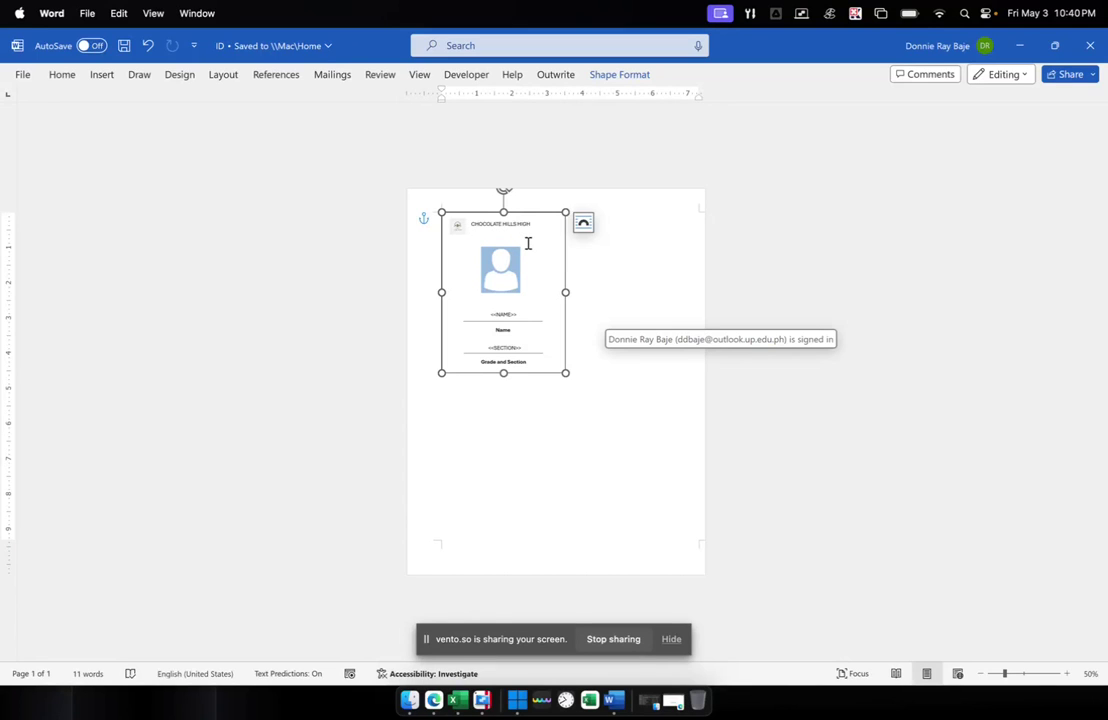
{"action": "left_click", "coordinate": [525, 320]}
{"action": "left_click", "coordinate": [521, 346]}
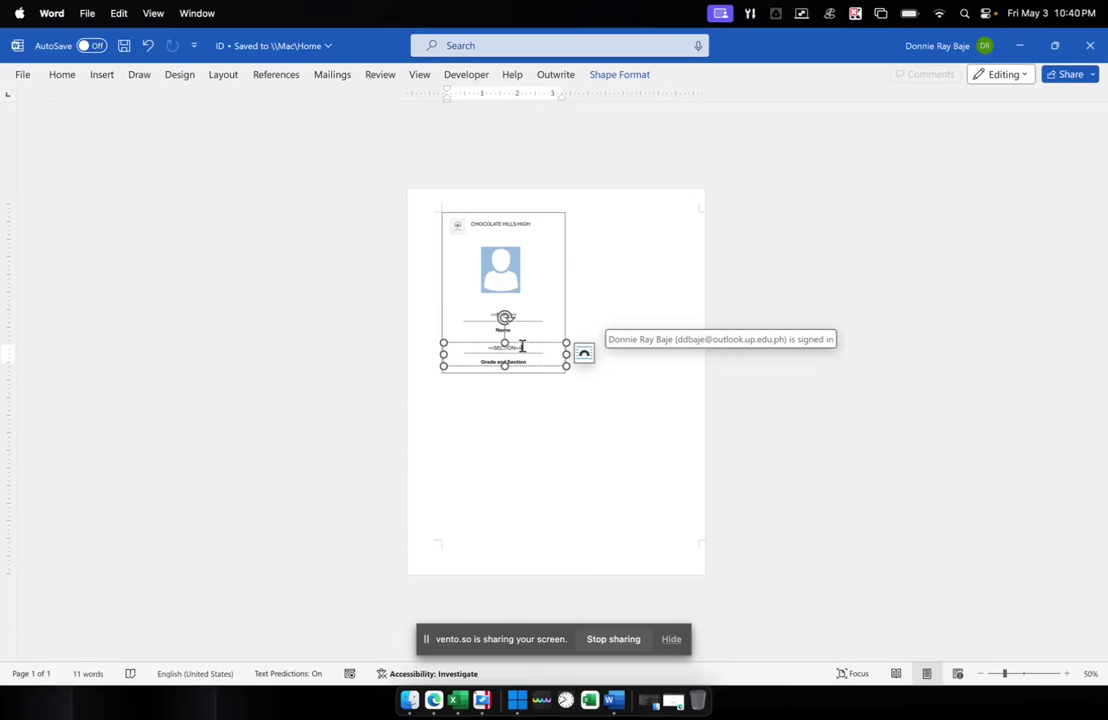
{"action": "left_click", "coordinate": [617, 300]}
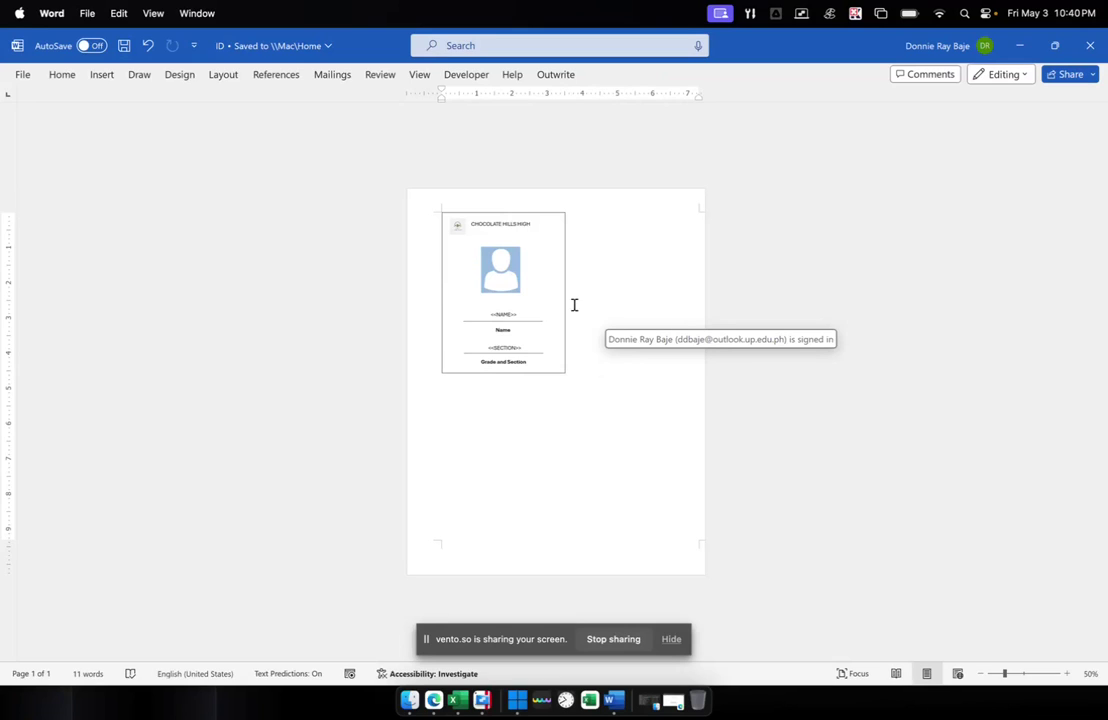
{"action": "left_click", "coordinate": [511, 316]}
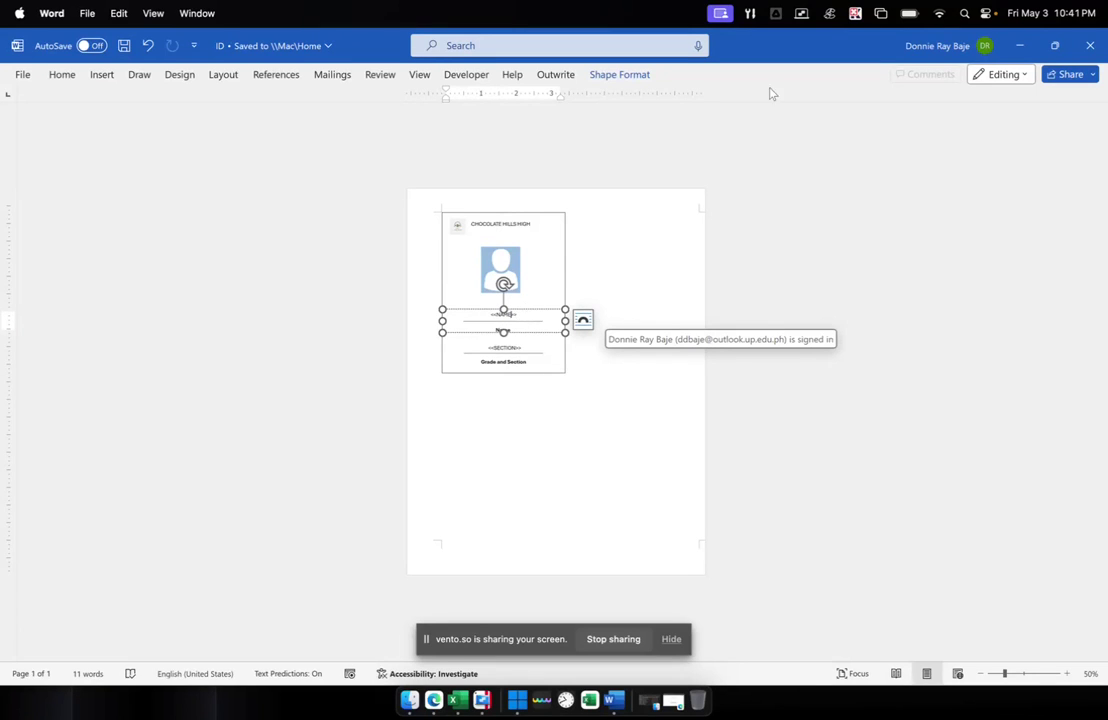
{"action": "double_click", "coordinate": [789, 52]}
{"action": "left_click_drag", "start_coordinate": [806, 150], "coordinate": [750, 164]}
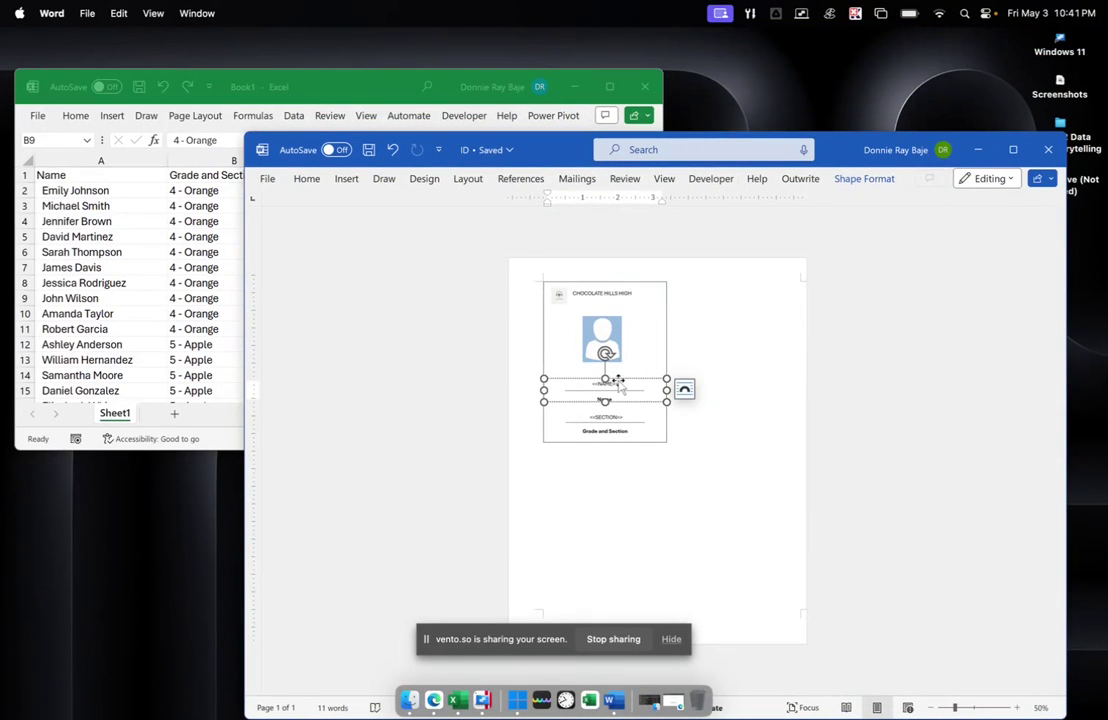
{"action": "left_click", "coordinate": [635, 416]}
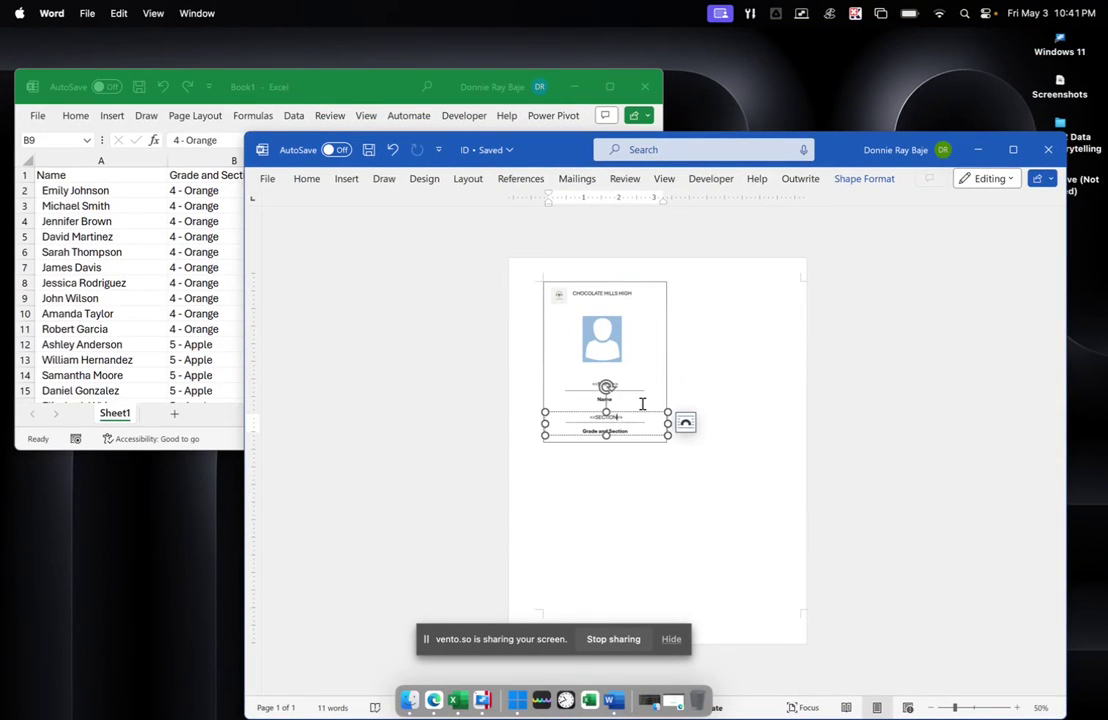
{"action": "left_click", "coordinate": [113, 225]}
{"action": "left_click", "coordinate": [129, 163]}
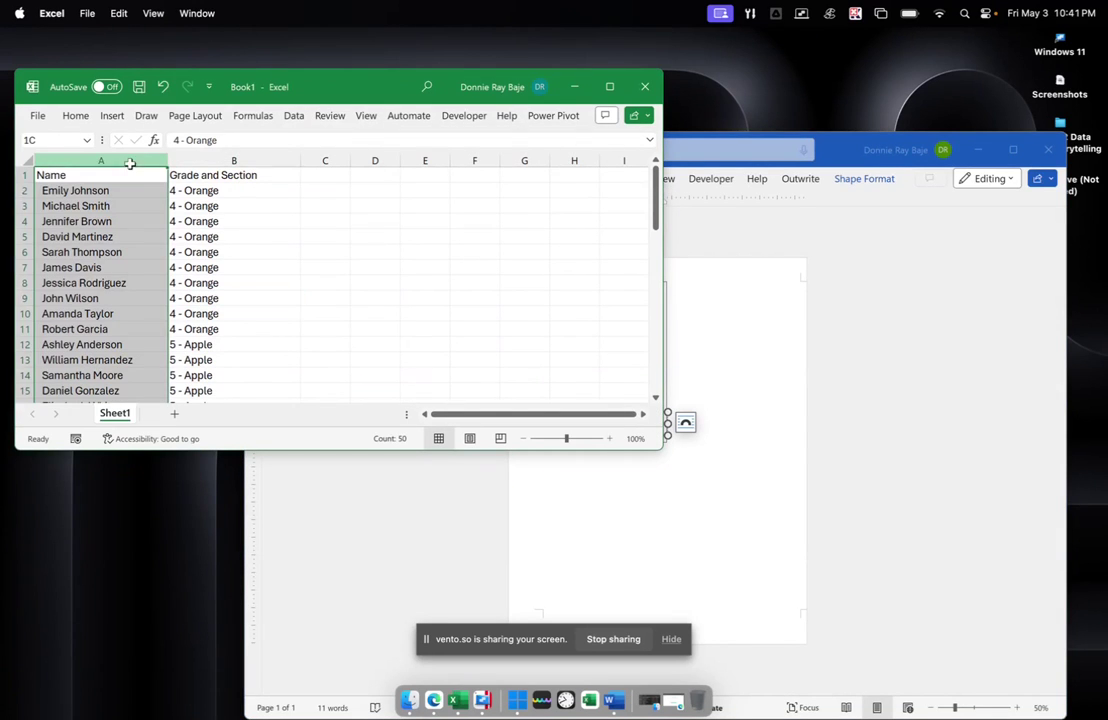
{"action": "left_click", "coordinate": [640, 412]}
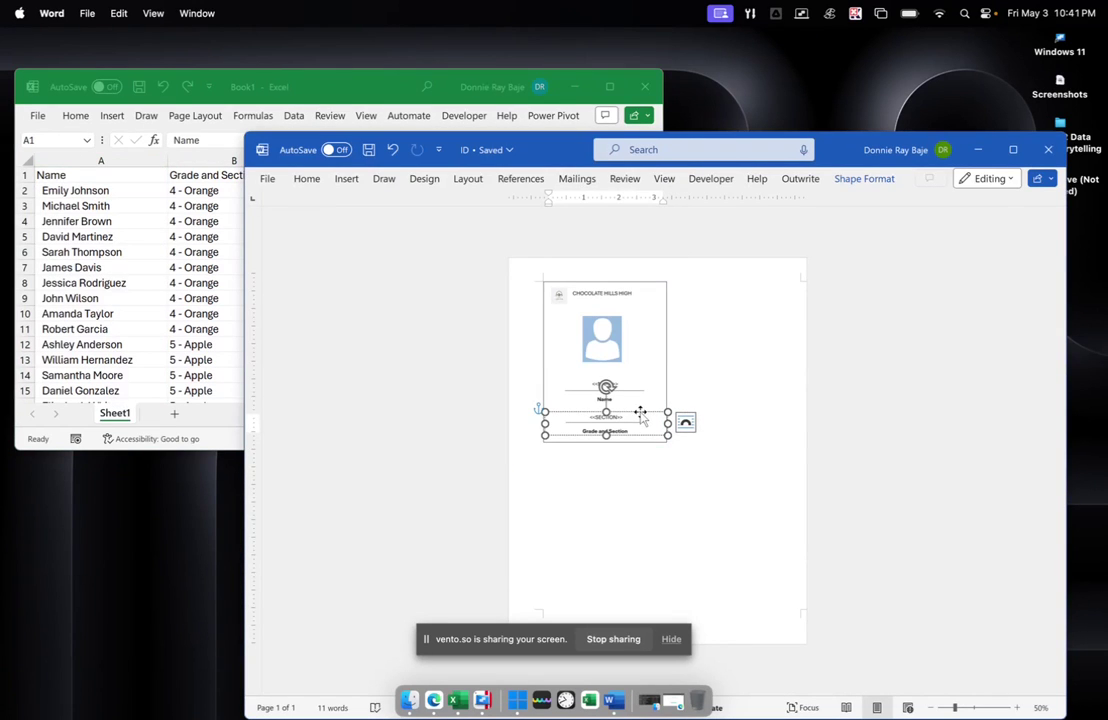
{"action": "left_click", "coordinate": [1013, 149]}
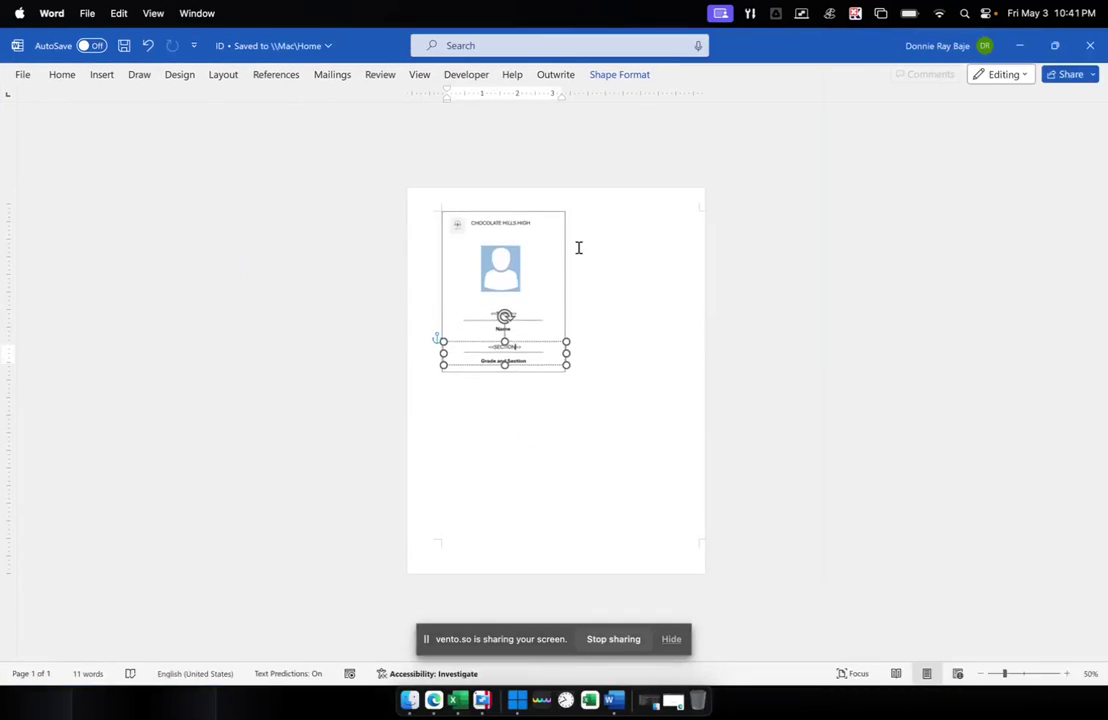
{"action": "left_click", "coordinate": [505, 280]}
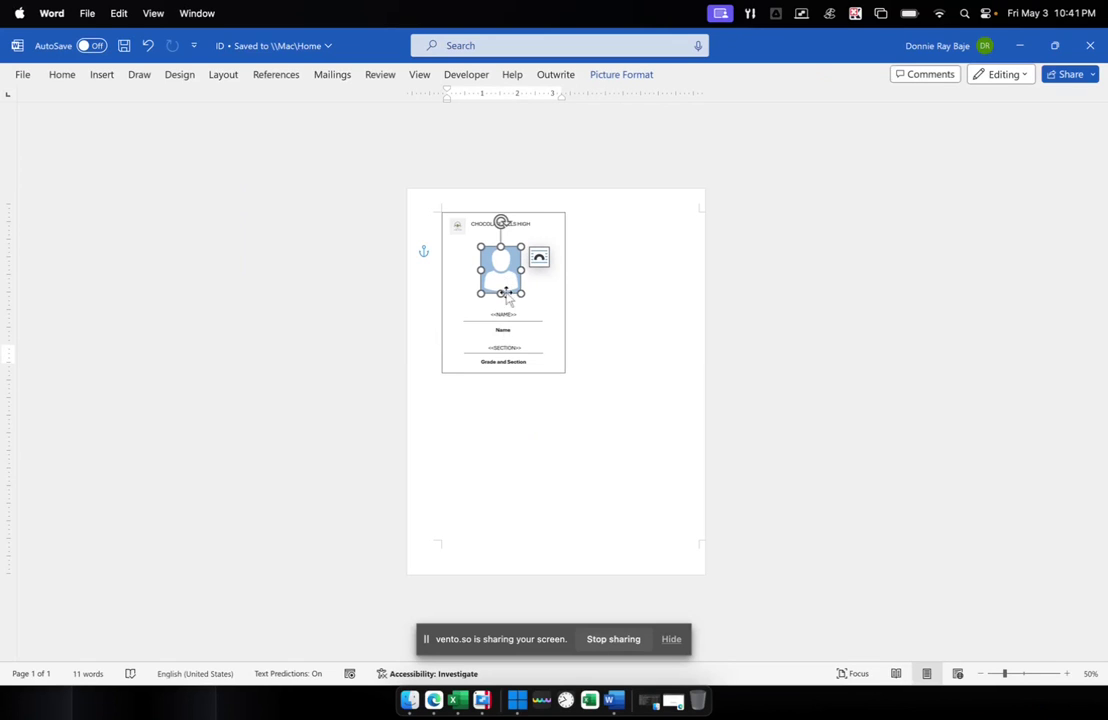
{"action": "left_click", "coordinate": [505, 318]}
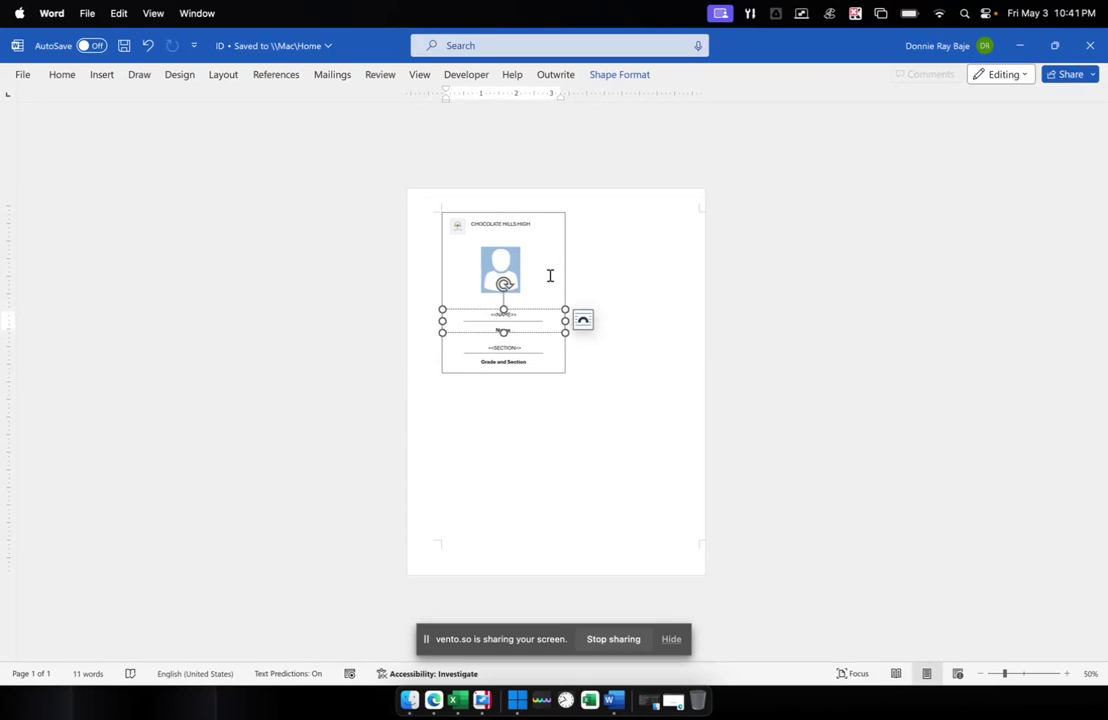
{"action": "left_click", "coordinate": [623, 356]}
Try selecting everything in the document, then dismiss the menu and click below the card.
{"action": "key", "text": "super+a"}
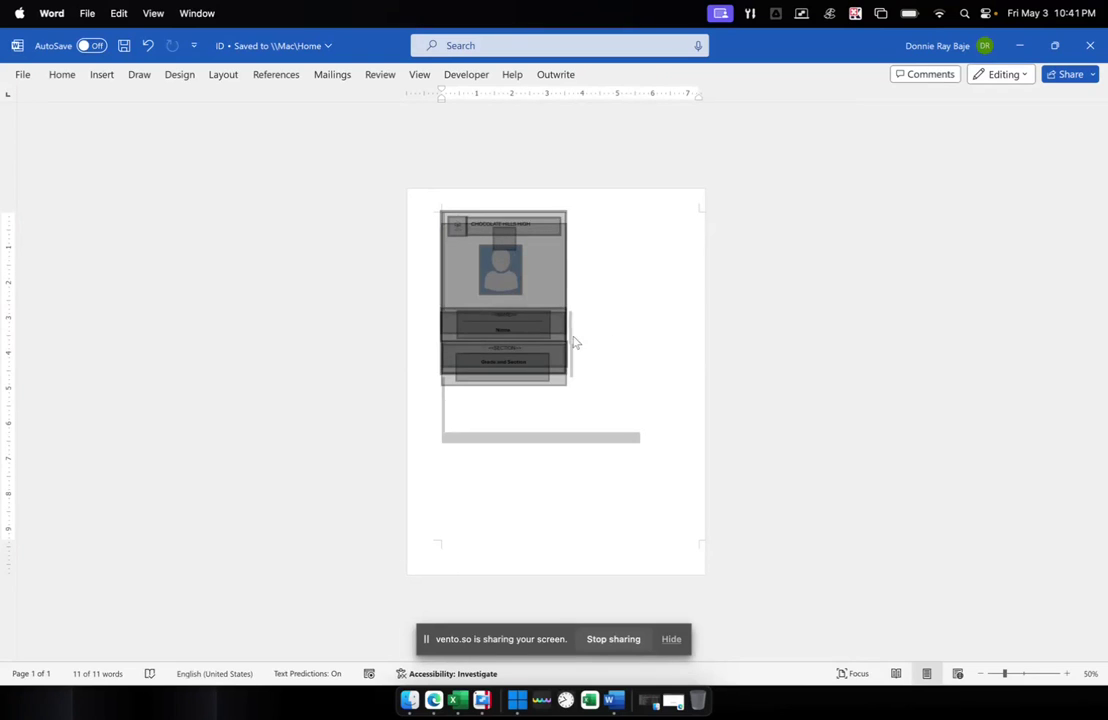
{"action": "right_click", "coordinate": [566, 285]}
{"action": "left_click", "coordinate": [445, 413]}
{"action": "left_click", "coordinate": [443, 413]}
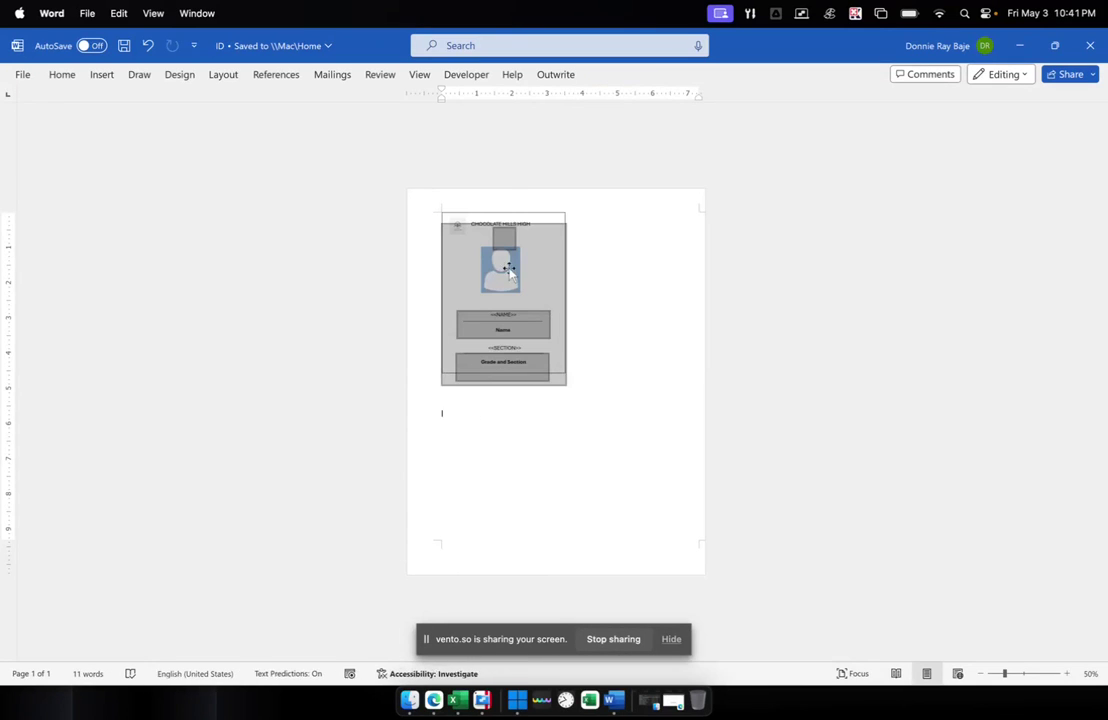
Select the logo, title box, card shape, photo placeholder, Name box and <<SECTION>> label together.
{"action": "left_click", "coordinate": [459, 222]}
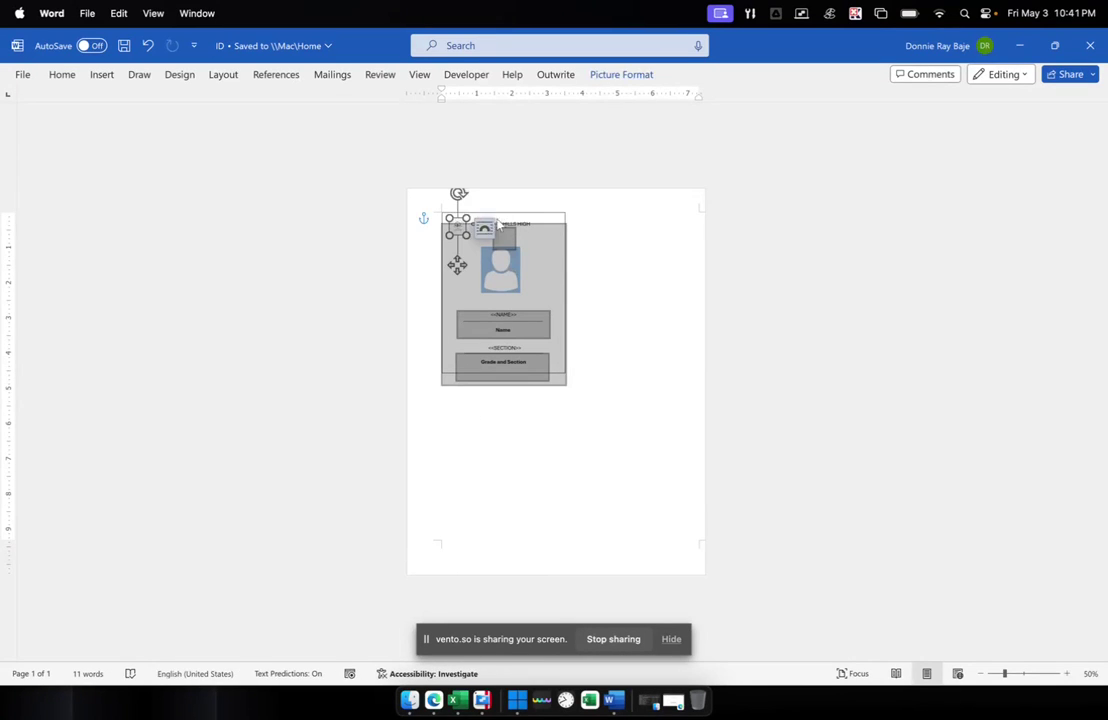
{"action": "left_click", "coordinate": [519, 223]}
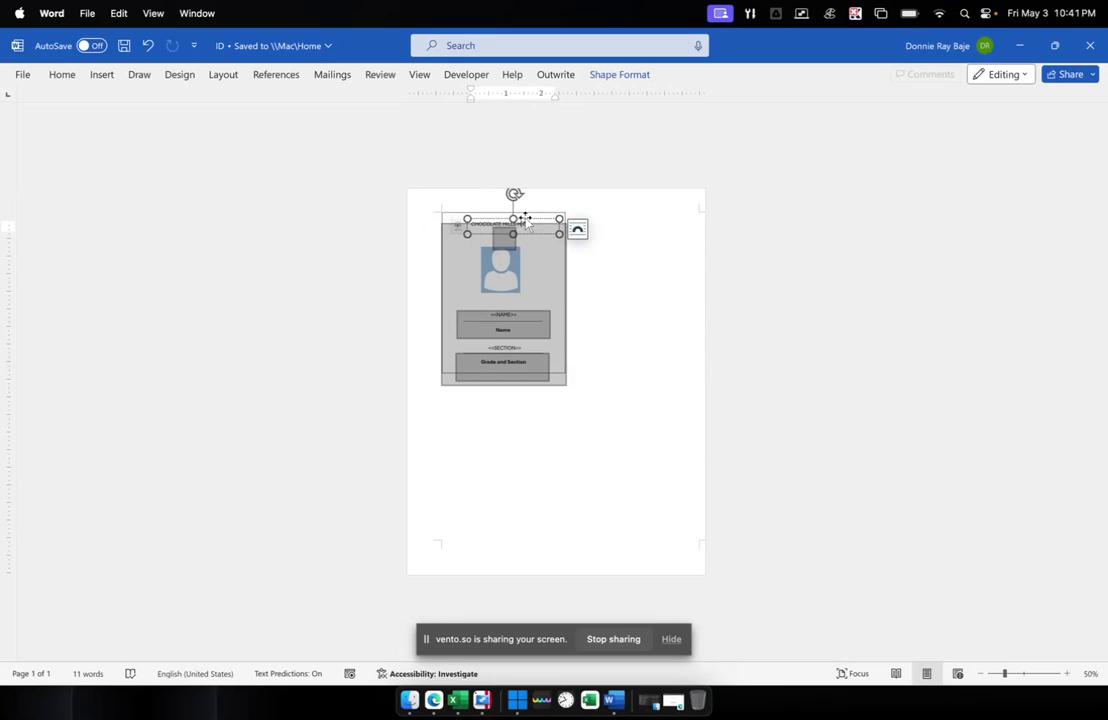
{"action": "left_click", "coordinate": [457, 225]}
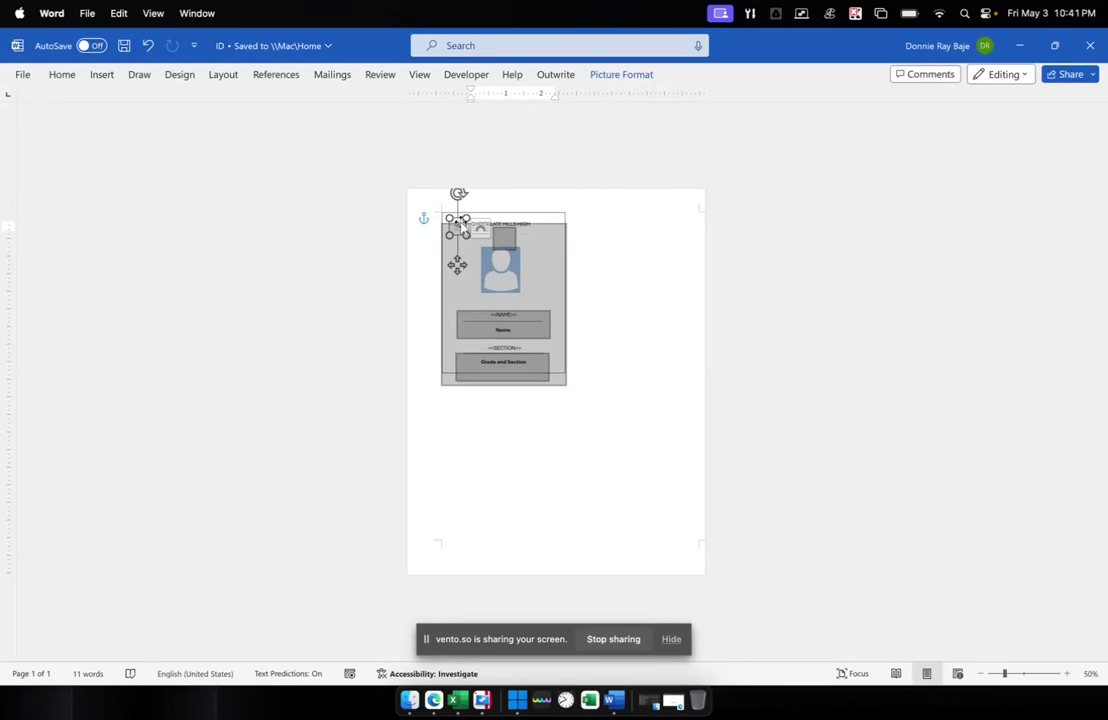
{"action": "left_click", "coordinate": [541, 225], "text": "shift"}
{"action": "left_click", "coordinate": [547, 213], "text": "shift"}
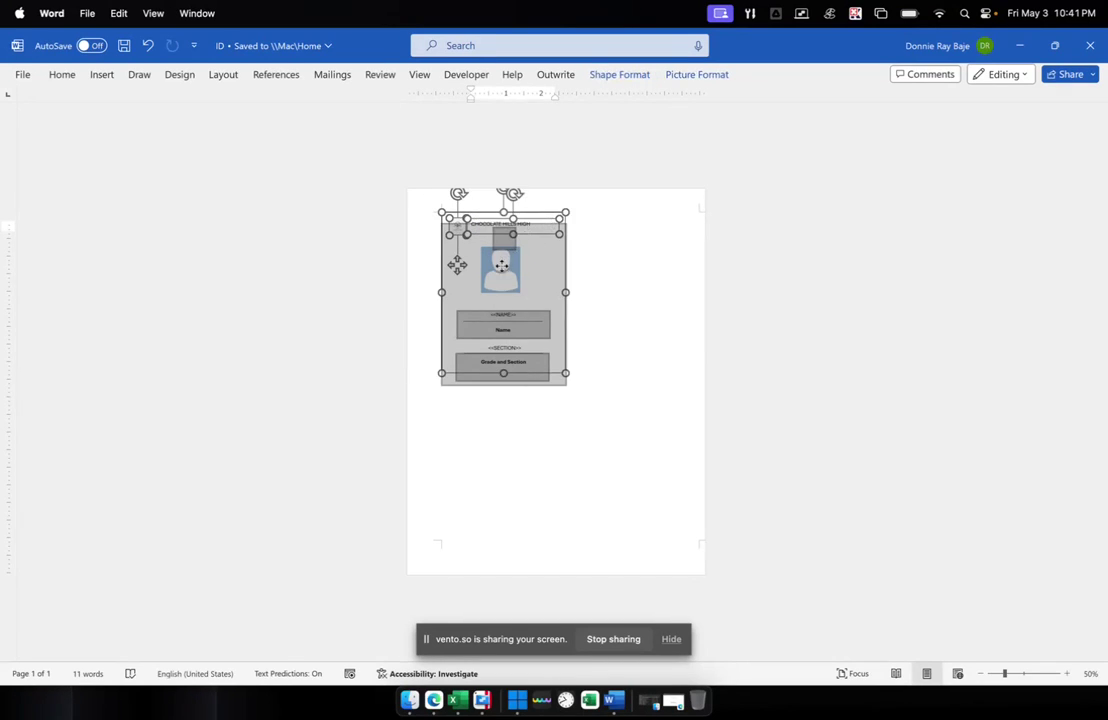
{"action": "left_click", "coordinate": [501, 265], "text": "shift"}
{"action": "left_click", "coordinate": [503, 325], "text": "shift"}
{"action": "left_click", "coordinate": [522, 345], "text": "shift"}
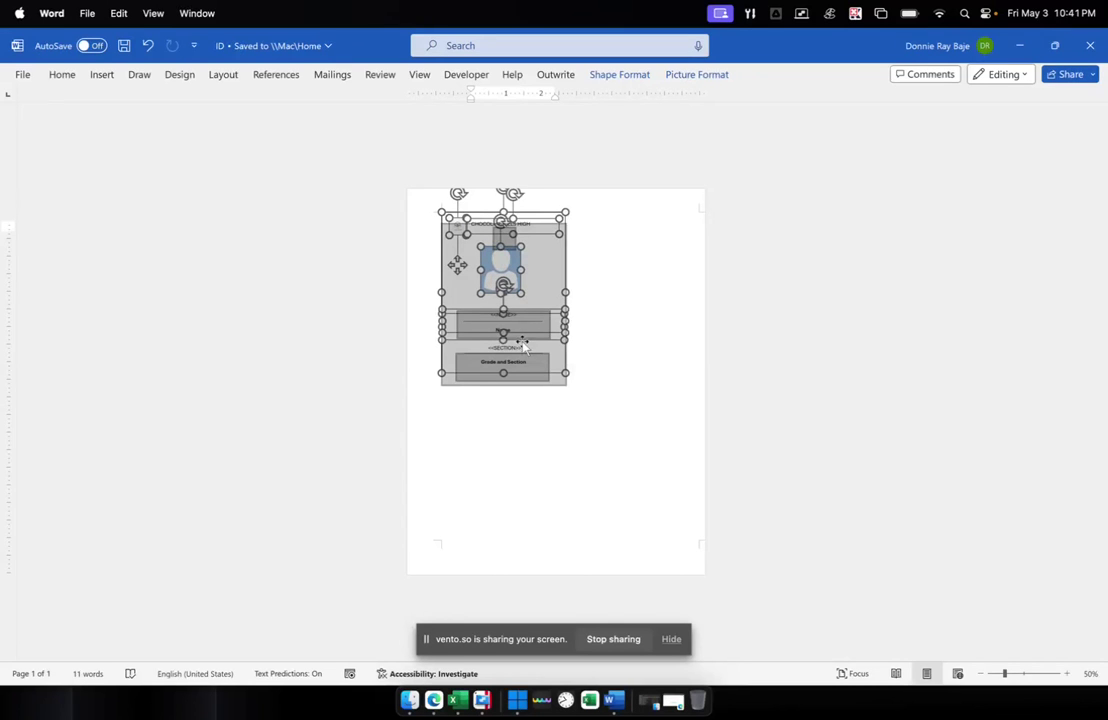
{"action": "left_click", "coordinate": [451, 301], "text": "shift"}
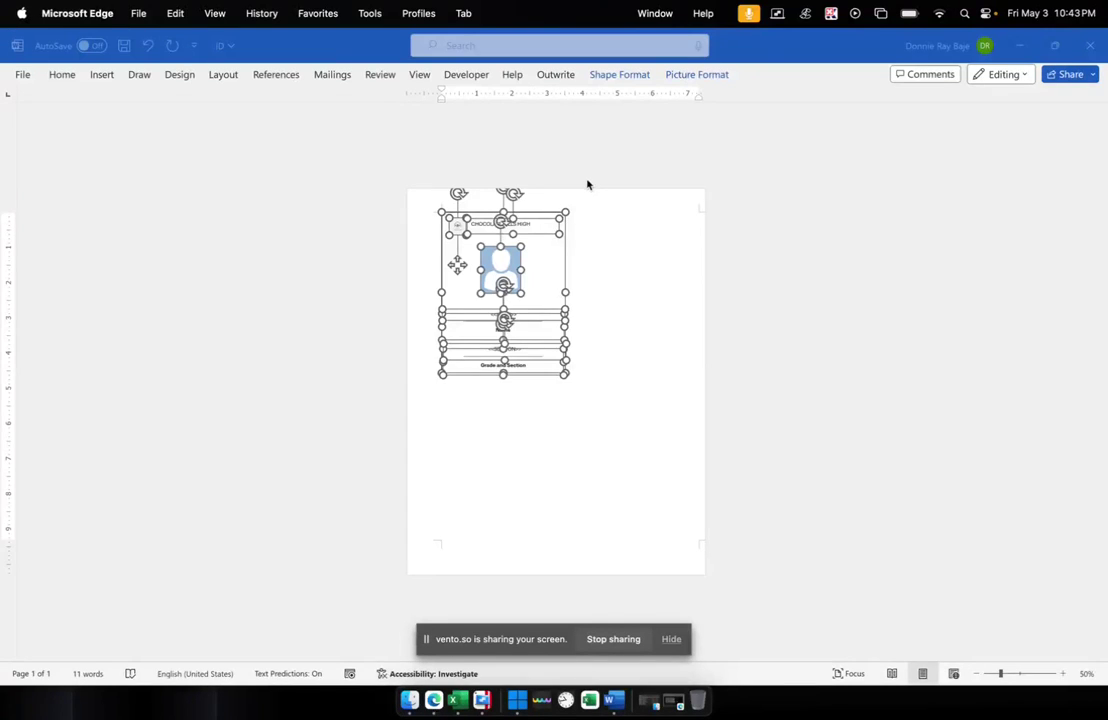
Group the selected card parts into a single object.
{"action": "left_click", "coordinate": [565, 251]}
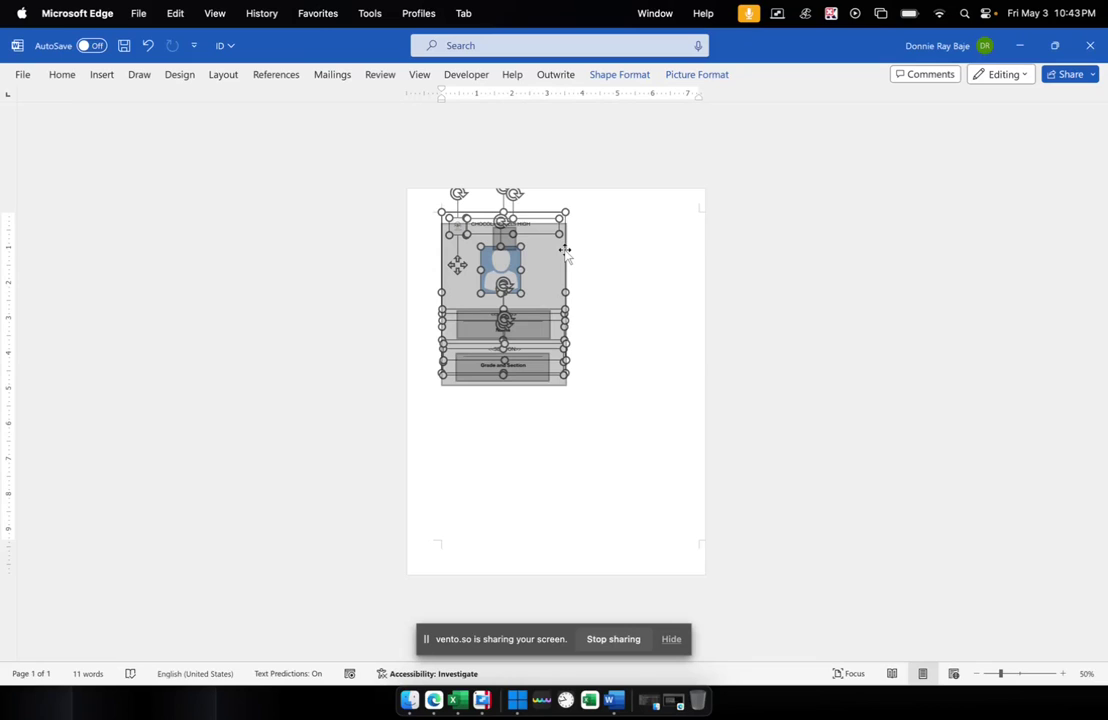
{"action": "right_click", "coordinate": [565, 251]}
{"action": "mouse_move", "coordinate": [627, 386]}
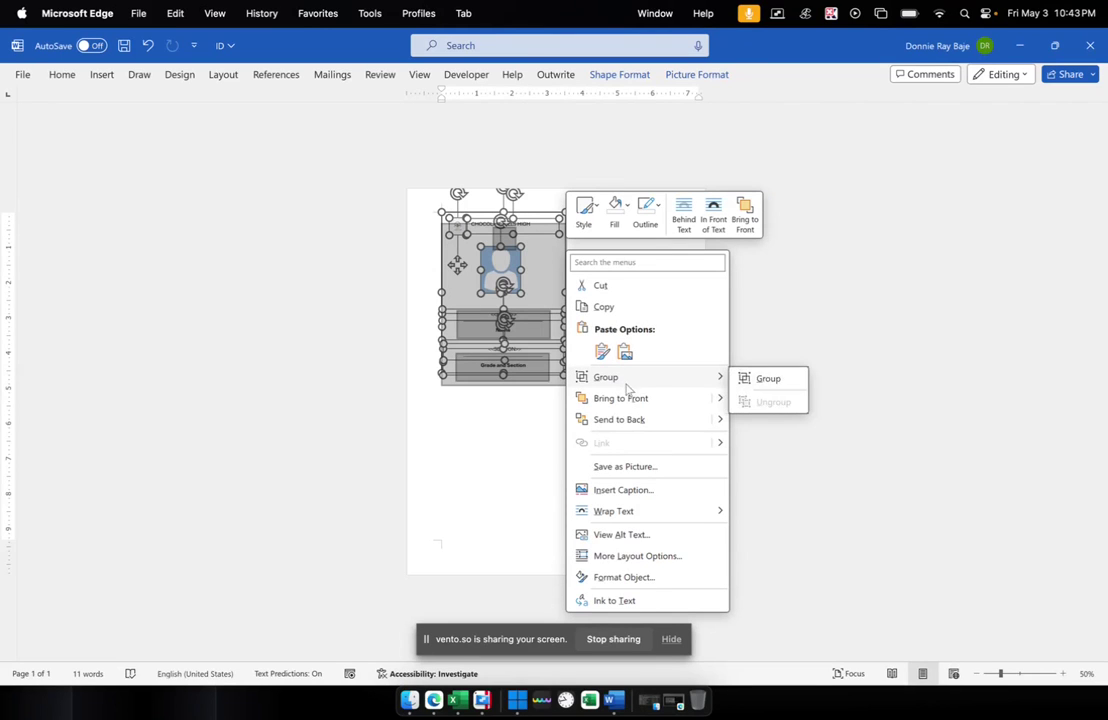
{"action": "left_click", "coordinate": [768, 386]}
Copy the grouped CHOCOLATE HILLS HIGH ID card.
{"action": "left_click", "coordinate": [663, 365]}
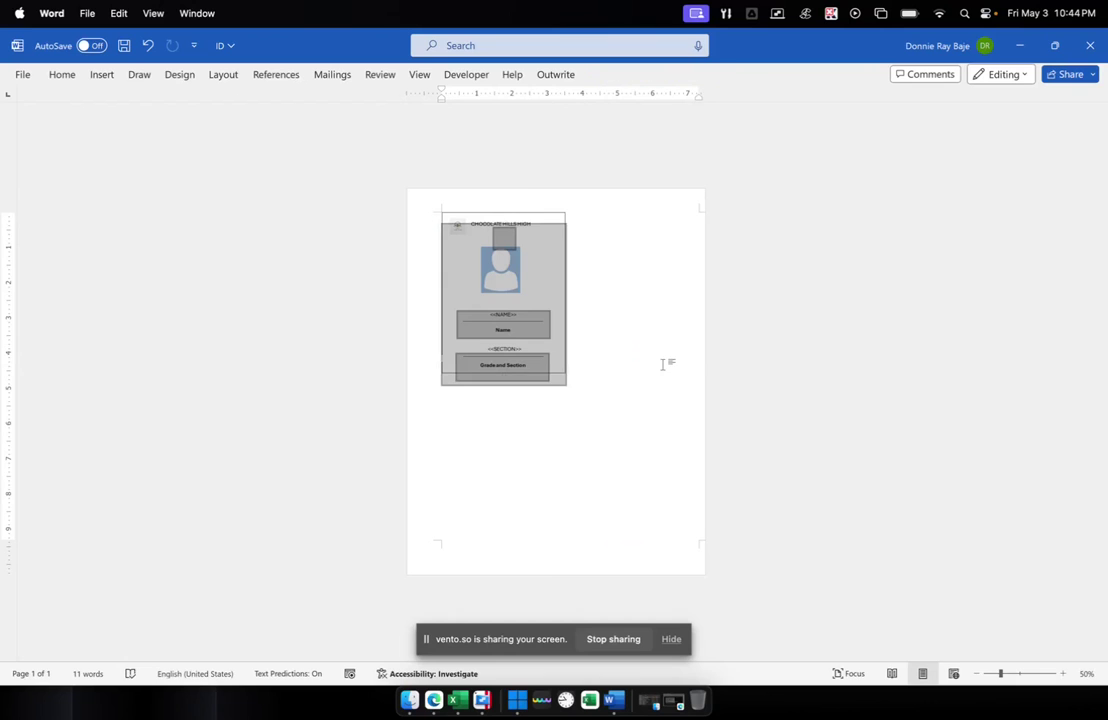
{"action": "left_click", "coordinate": [1022, 47]}
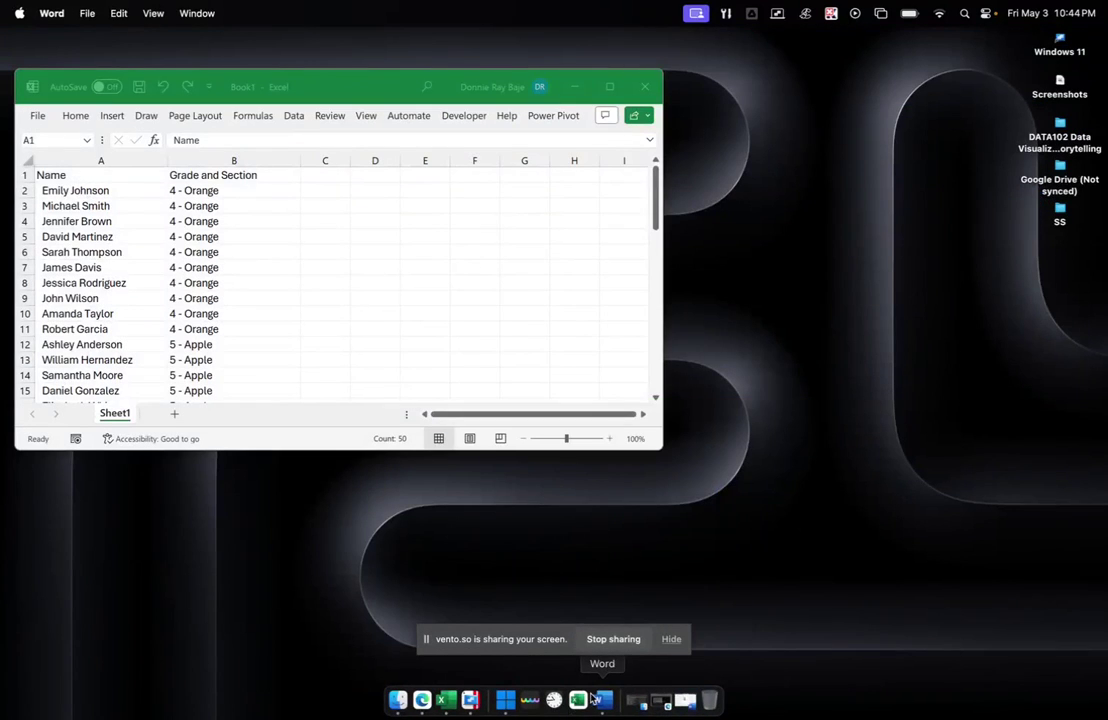
{"action": "left_click", "coordinate": [601, 674]}
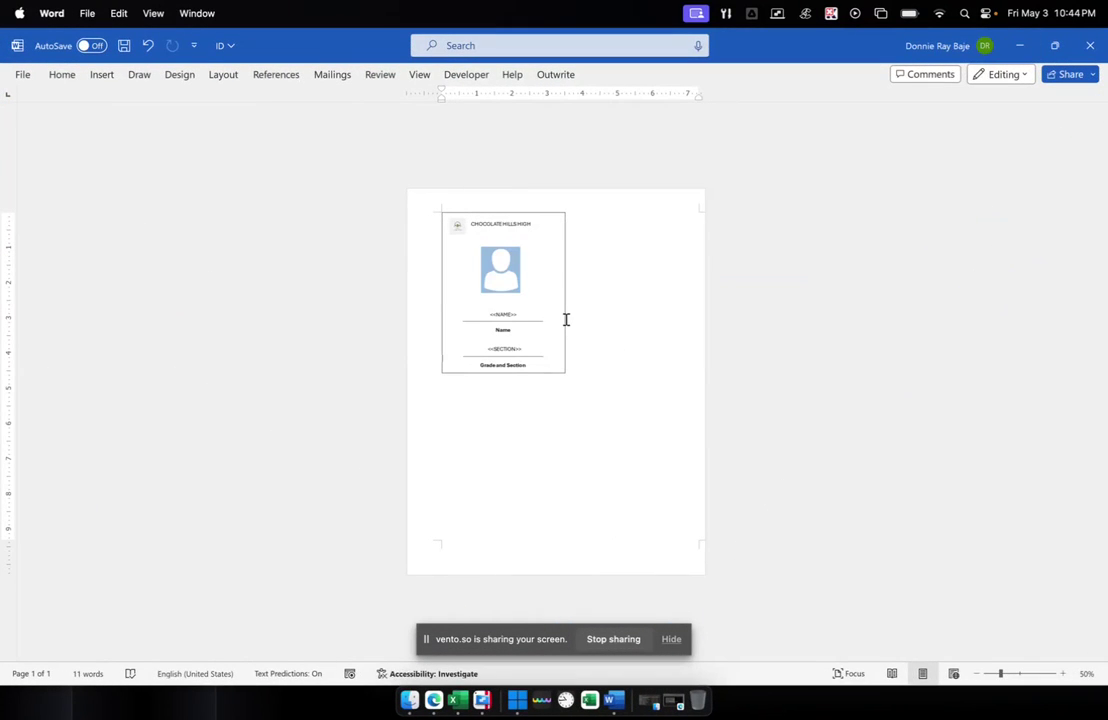
{"action": "left_click", "coordinate": [565, 319]}
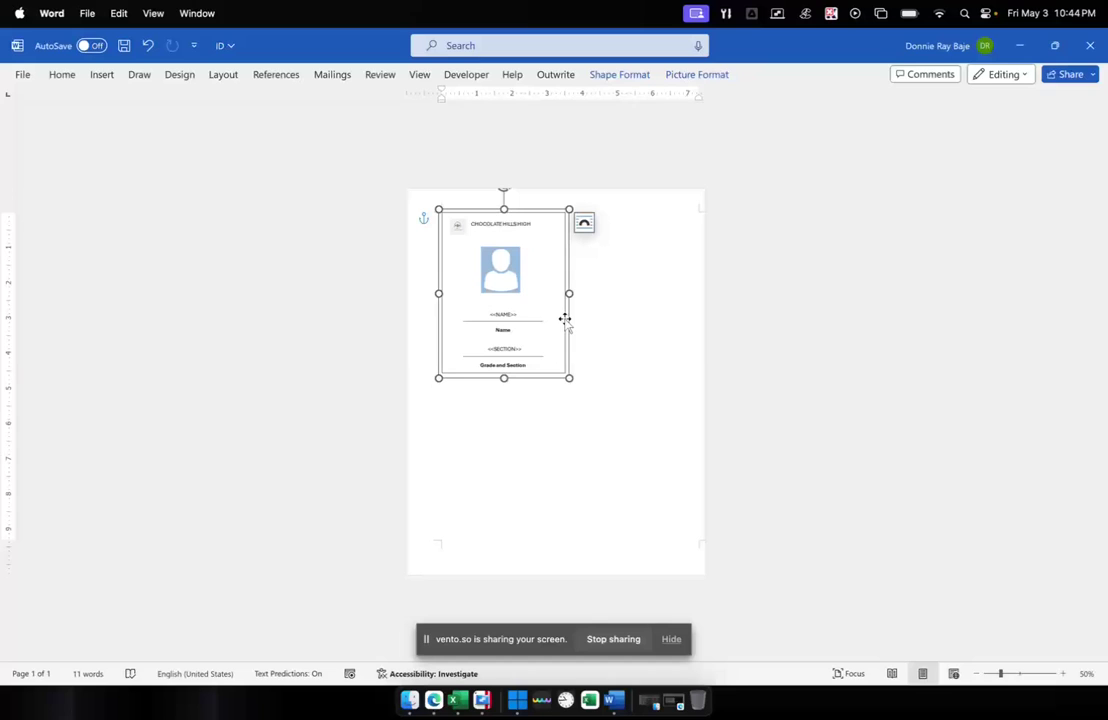
{"action": "right_click", "coordinate": [565, 319]}
{"action": "left_click", "coordinate": [600, 374]}
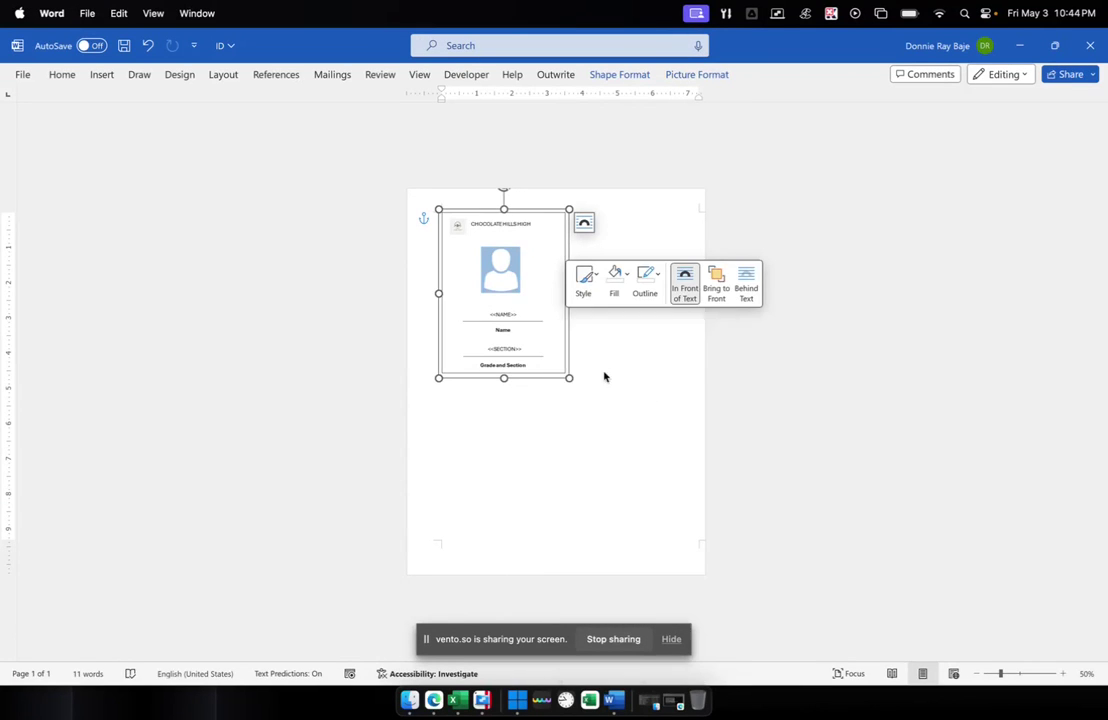
Paste two picture copies of the card, one beside the original and one below it.
{"action": "right_click", "coordinate": [619, 337]}
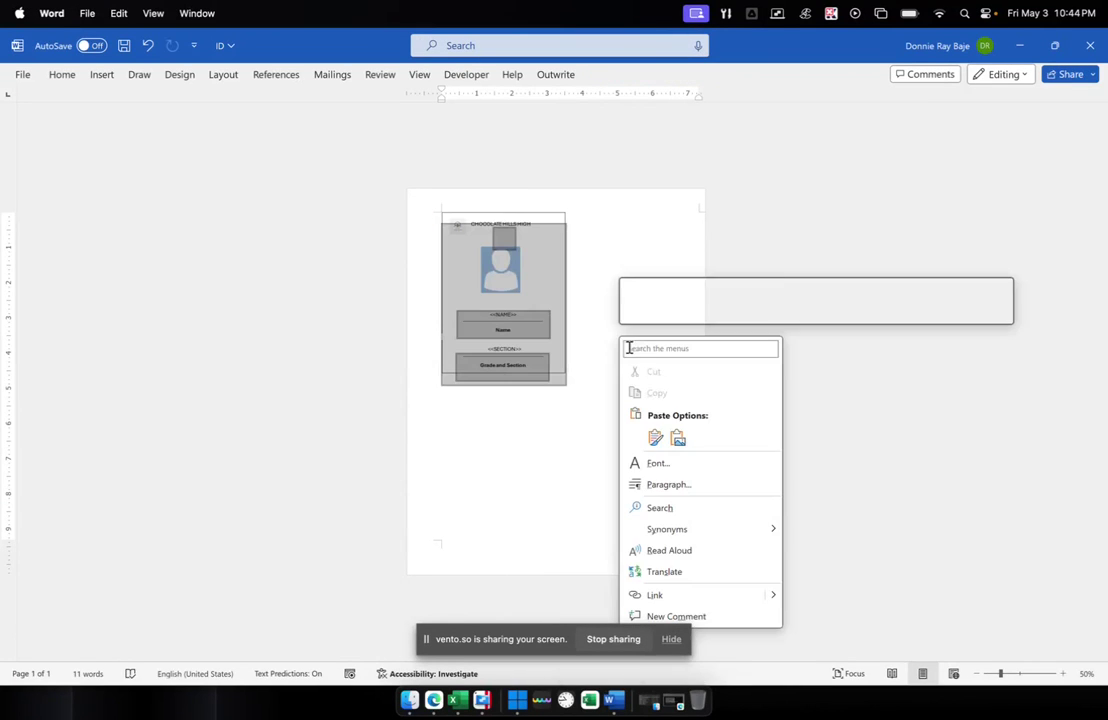
{"action": "left_click", "coordinate": [677, 437]}
{"action": "left_click_drag", "start_coordinate": [569, 418], "coordinate": [696, 300]}
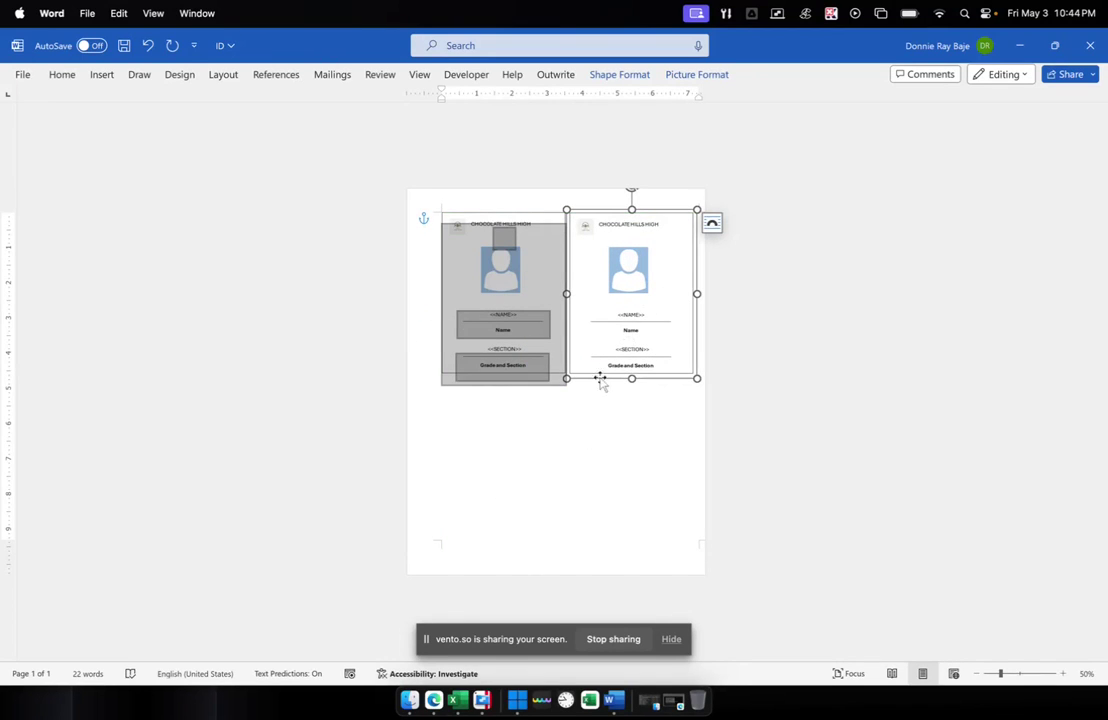
{"action": "left_click", "coordinate": [559, 443]}
{"action": "right_click", "coordinate": [559, 443]}
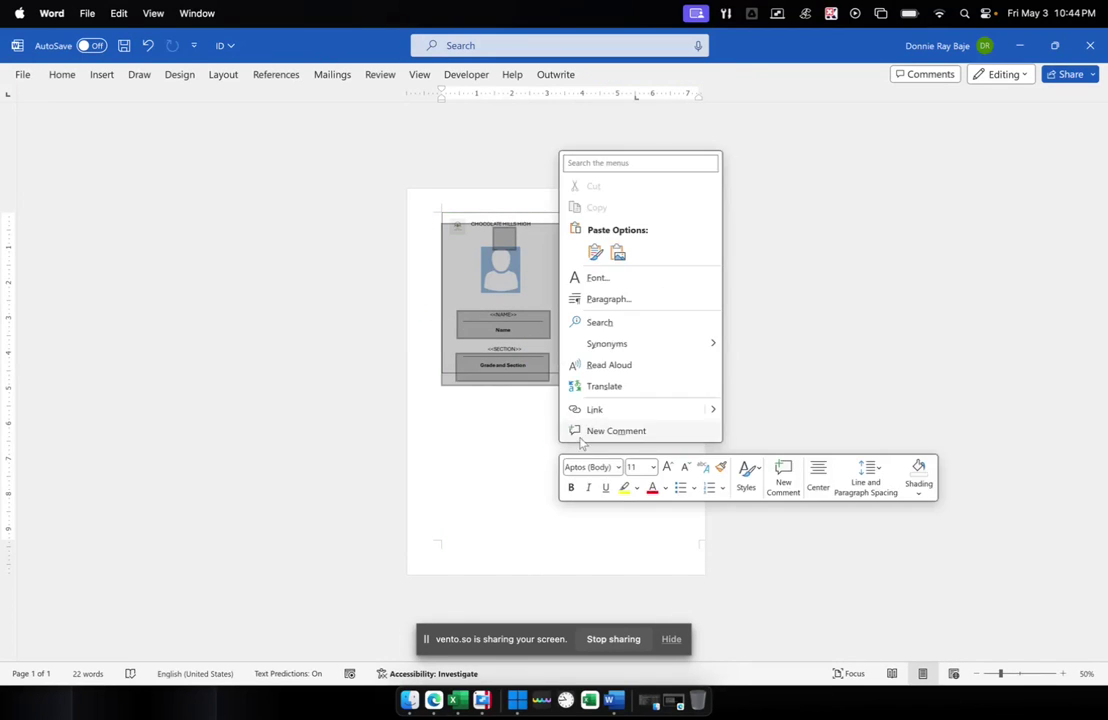
{"action": "left_click", "coordinate": [596, 253]}
{"action": "left_click_drag", "start_coordinate": [569, 482], "coordinate": [569, 421]}
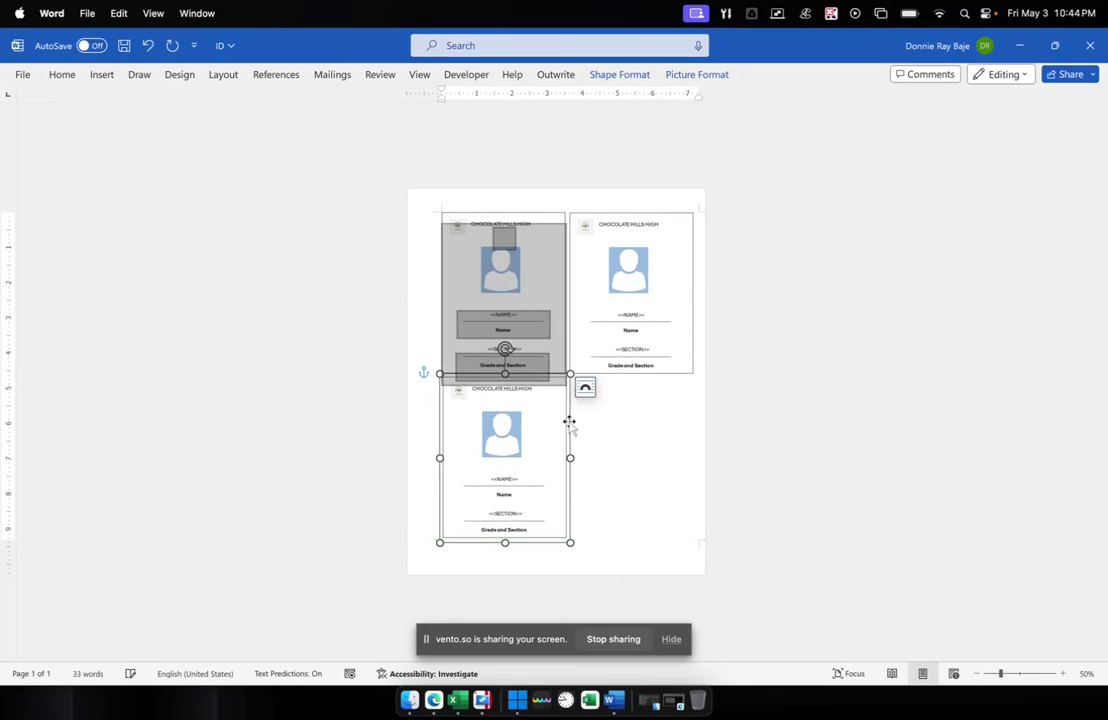
Paste a fourth card copy and arrange all four into a two-by-two grid.
{"action": "right_click", "coordinate": [569, 421]}
{"action": "left_click", "coordinate": [636, 504]}
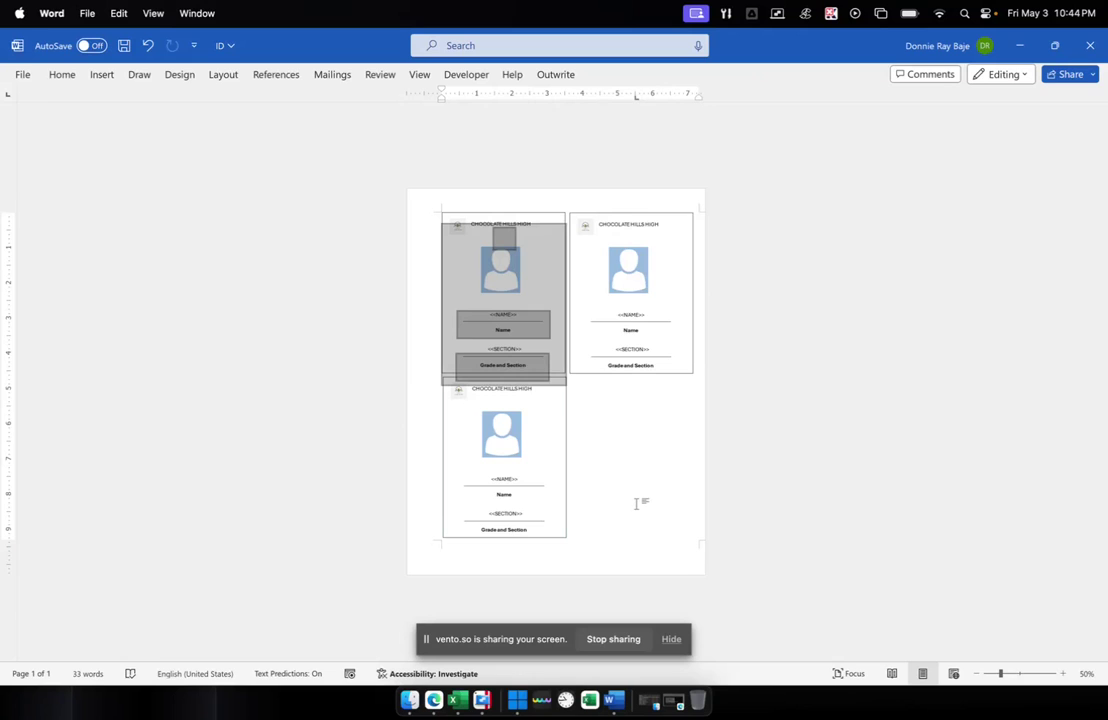
{"action": "right_click", "coordinate": [637, 503]}
{"action": "left_click", "coordinate": [670, 316]}
{"action": "left_click", "coordinate": [559, 470]}
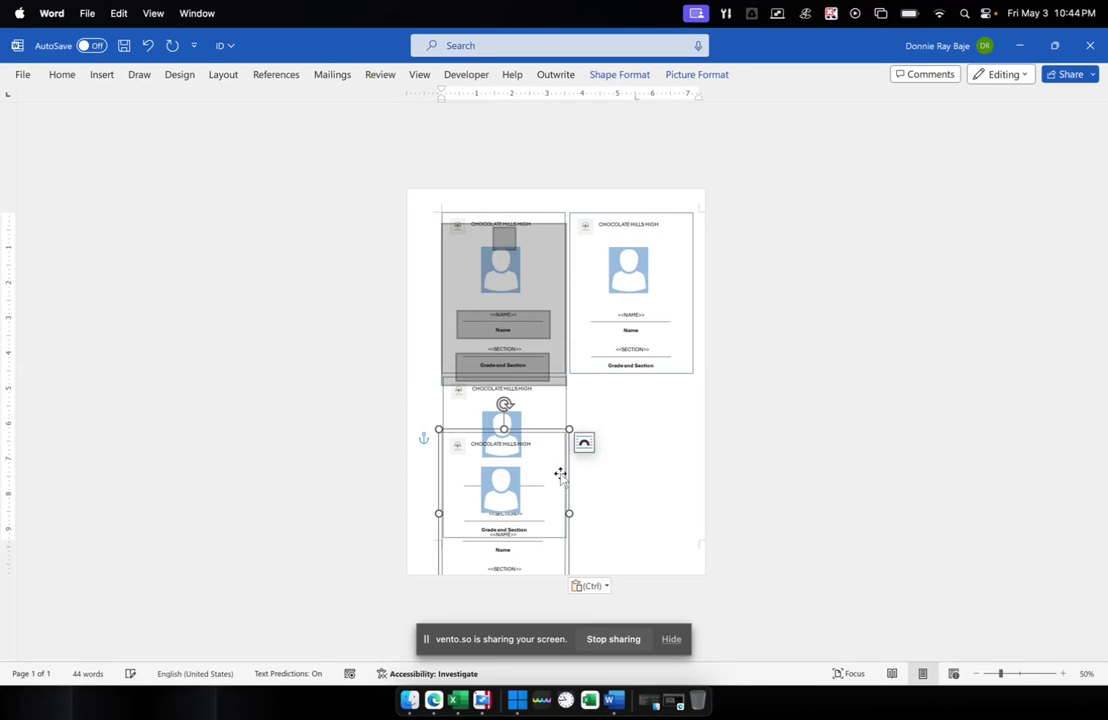
{"action": "left_click_drag", "start_coordinate": [574, 470], "coordinate": [693, 476]}
{"action": "left_click", "coordinate": [516, 440]}
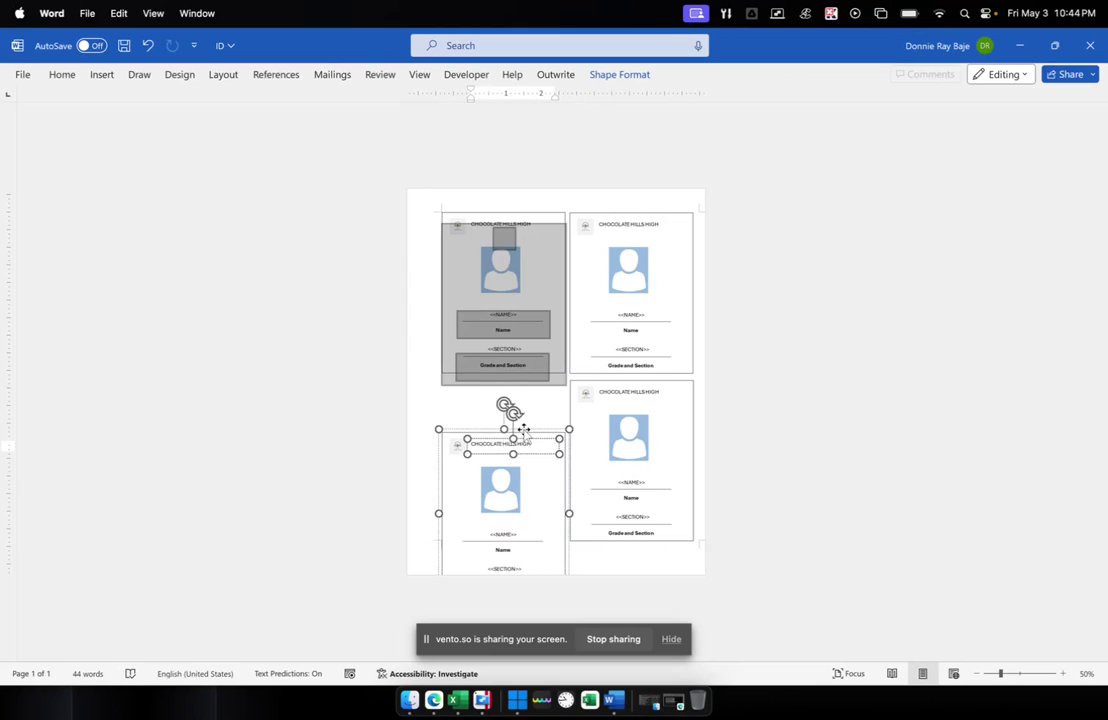
{"action": "left_click_drag", "start_coordinate": [516, 430], "coordinate": [524, 378]}
Deselect the cards and briefly minimize and restore the Word window.
{"action": "left_click", "coordinate": [626, 556]}
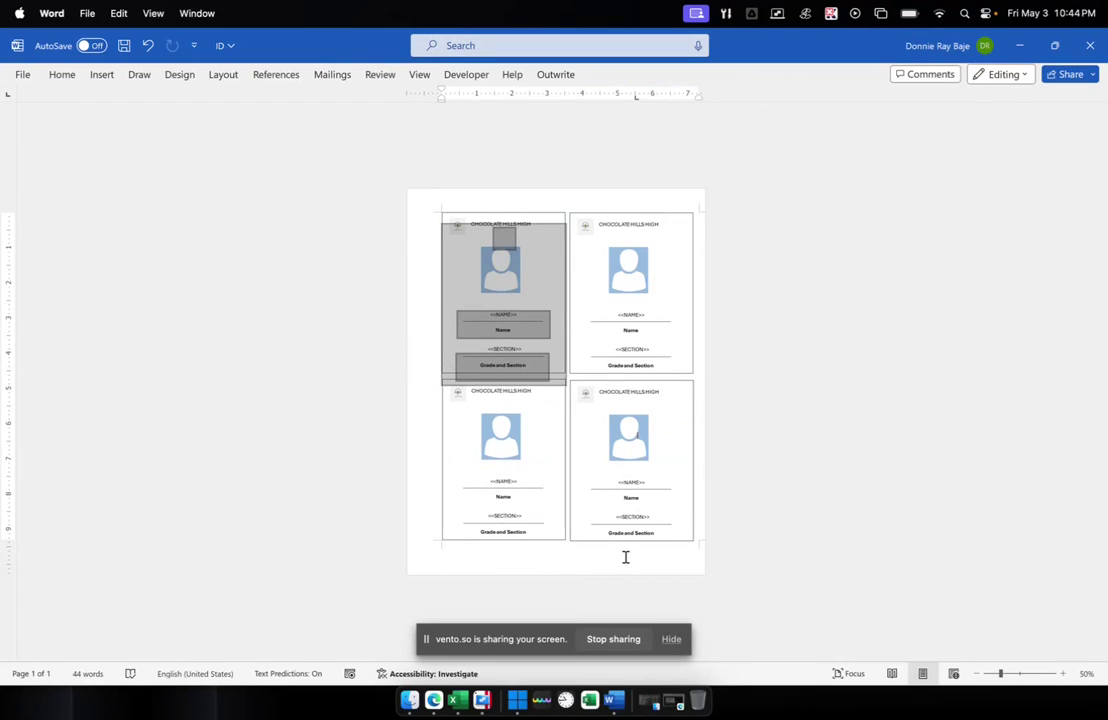
{"action": "left_click", "coordinate": [1019, 45]}
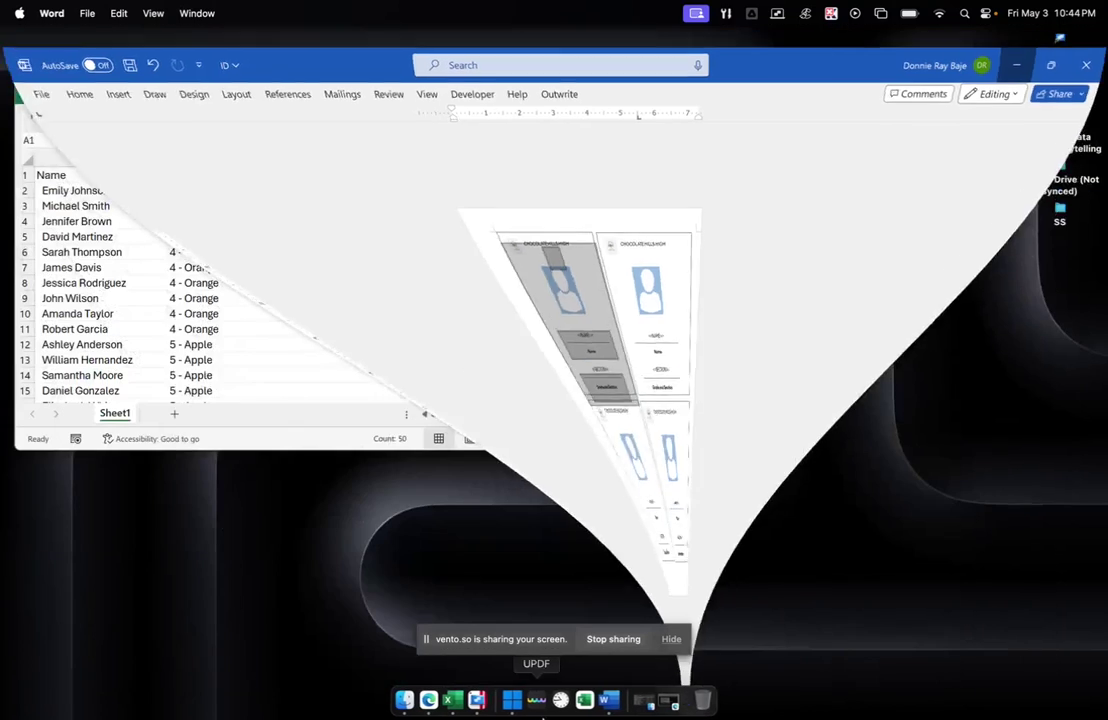
{"action": "left_click", "coordinate": [600, 700]}
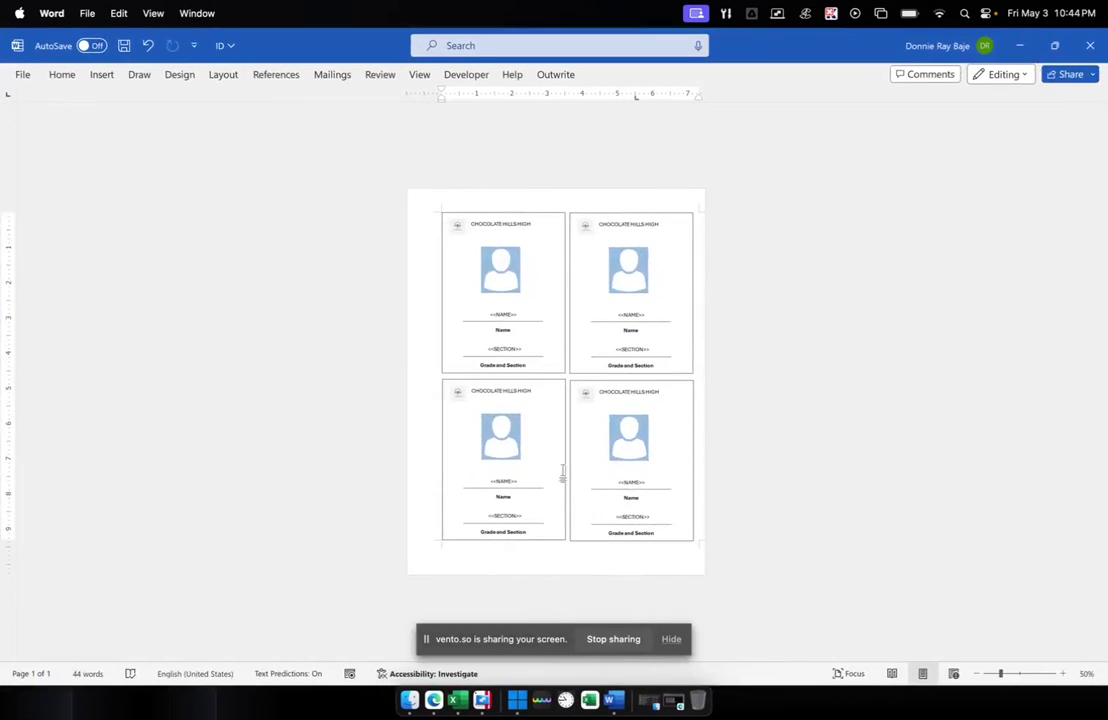
Save the Word ID document, then maximize the Excel student list and select row 2.
{"action": "left_click", "coordinate": [125, 46]}
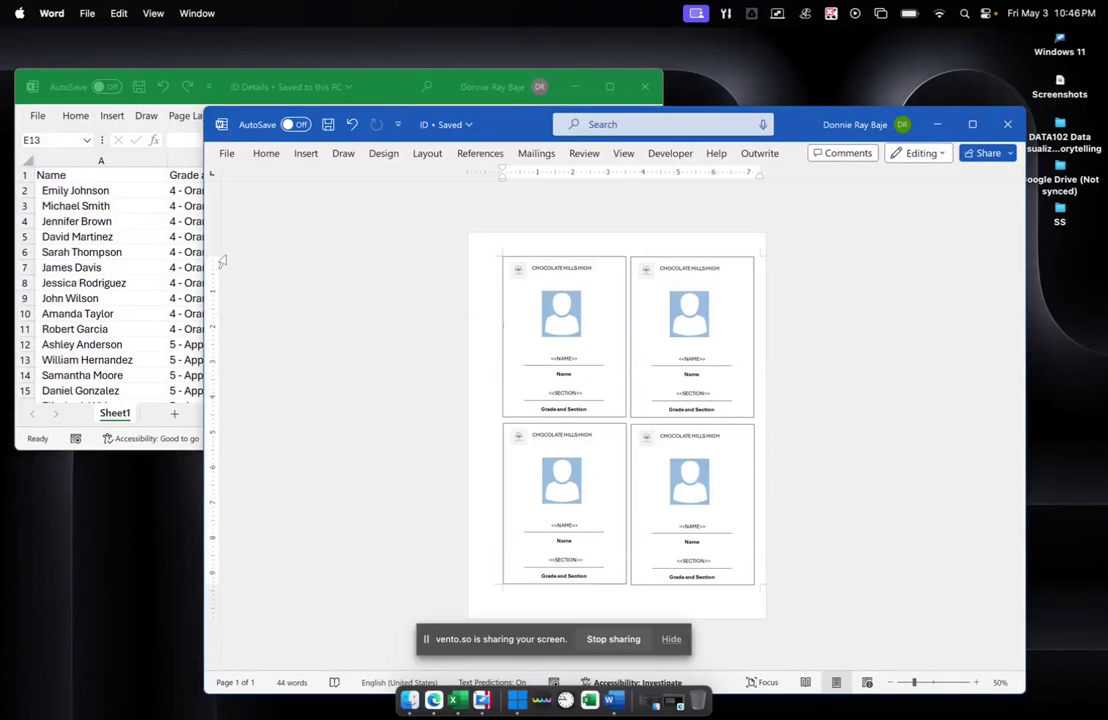
{"action": "left_click", "coordinate": [108, 266]}
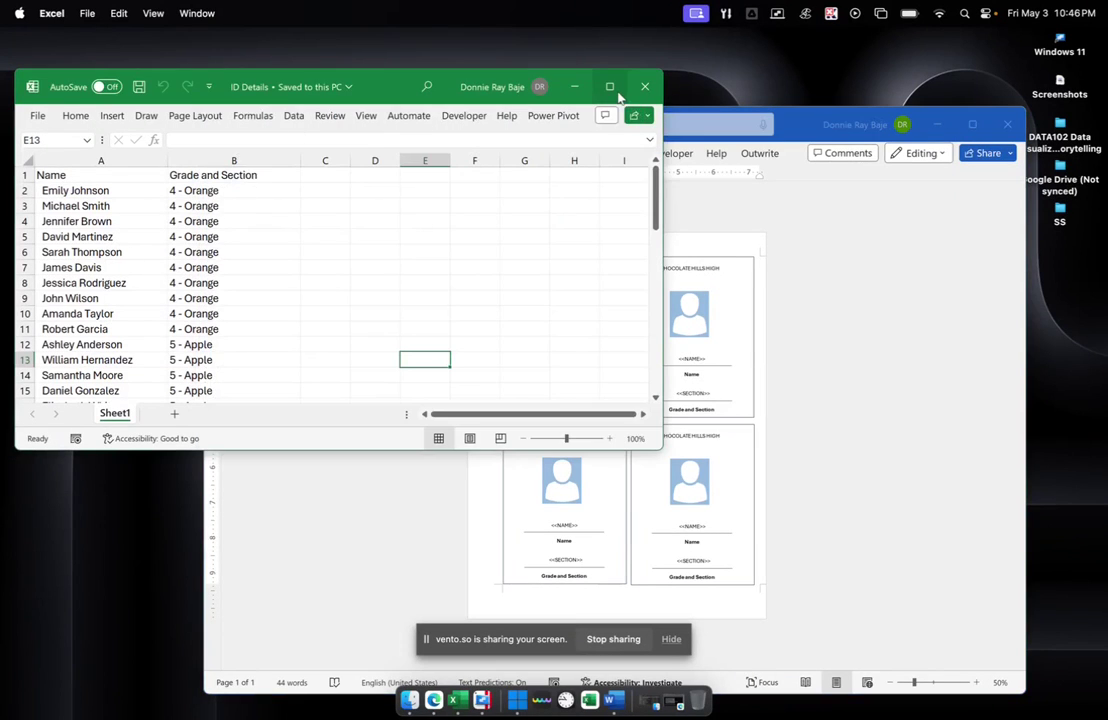
{"action": "left_click", "coordinate": [609, 87]}
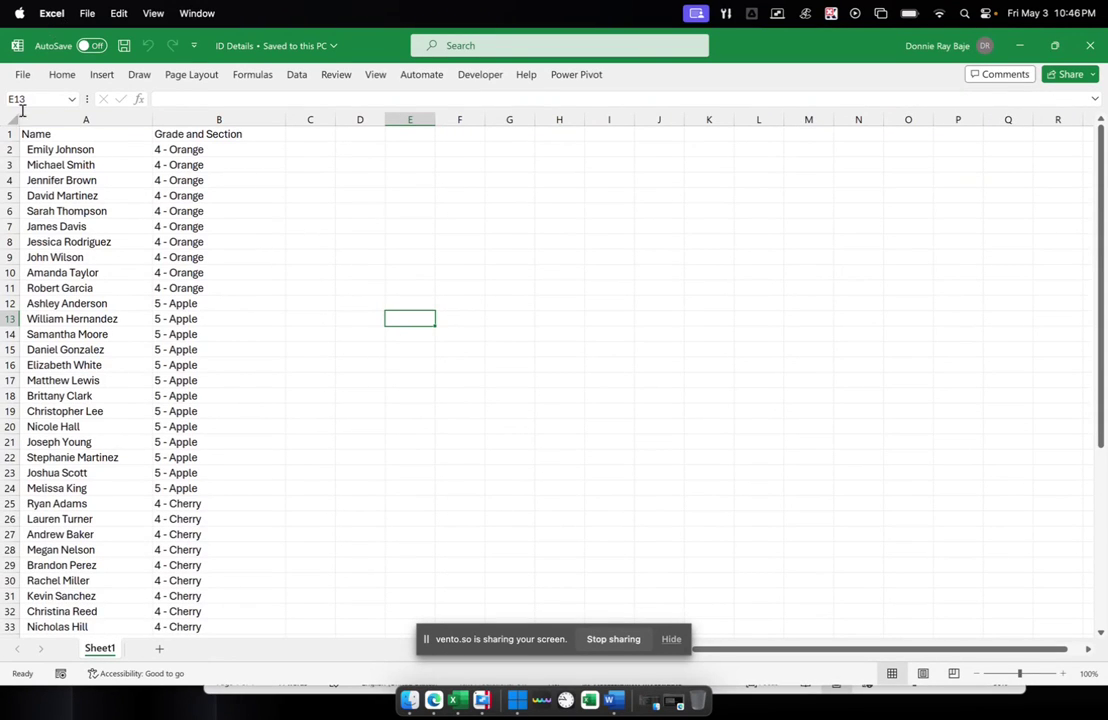
{"action": "left_click", "coordinate": [10, 149]}
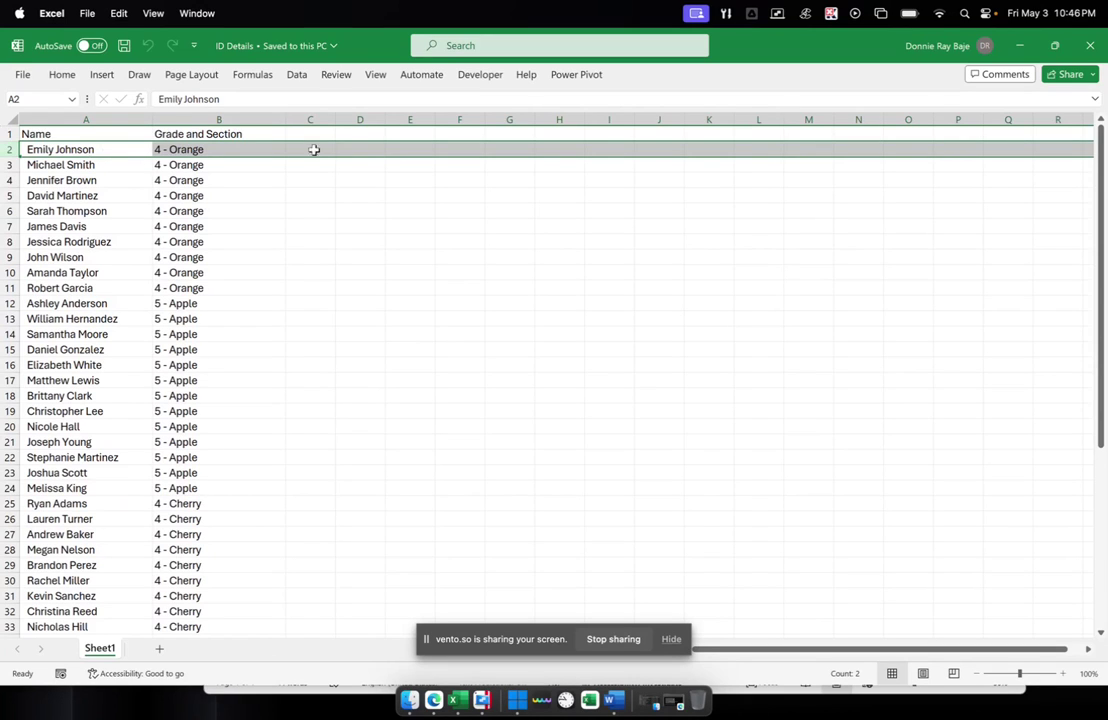
Copy the Name and Grade and Section headers from A1:B1 into C1, E1 and G1, widening columns C–H.
{"action": "left_click", "coordinate": [143, 133]}
{"action": "left_click_drag", "start_coordinate": [143, 133], "coordinate": [181, 134]}
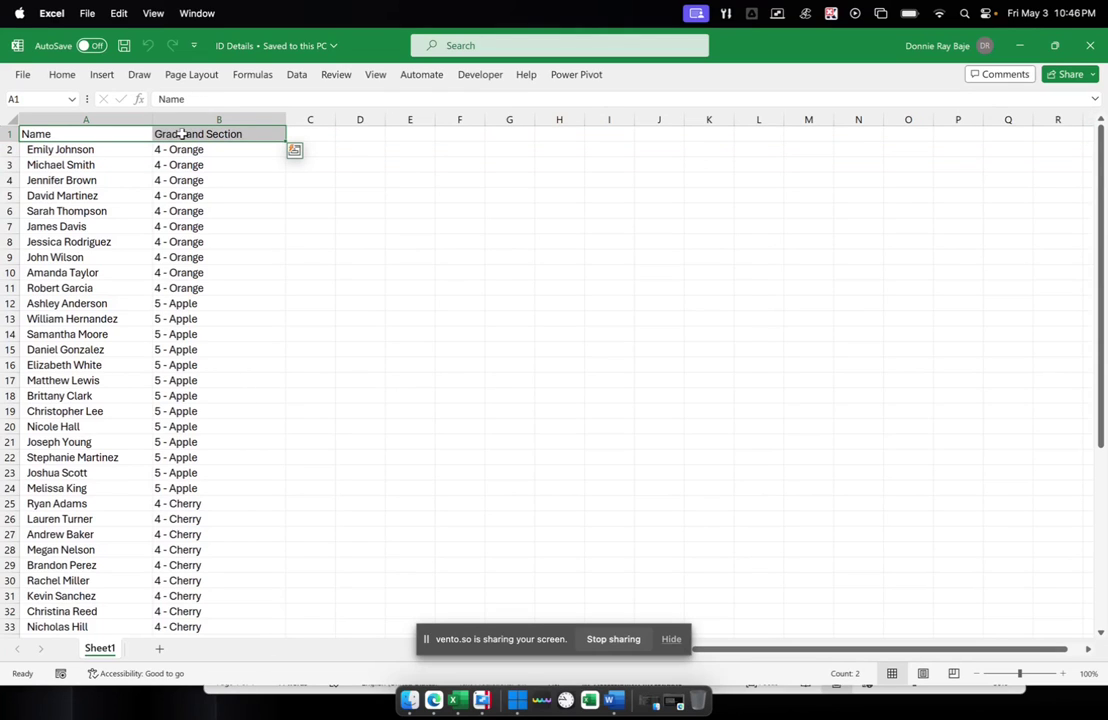
{"action": "key", "text": "ctrl+c"}
{"action": "left_click", "coordinate": [318, 133]}
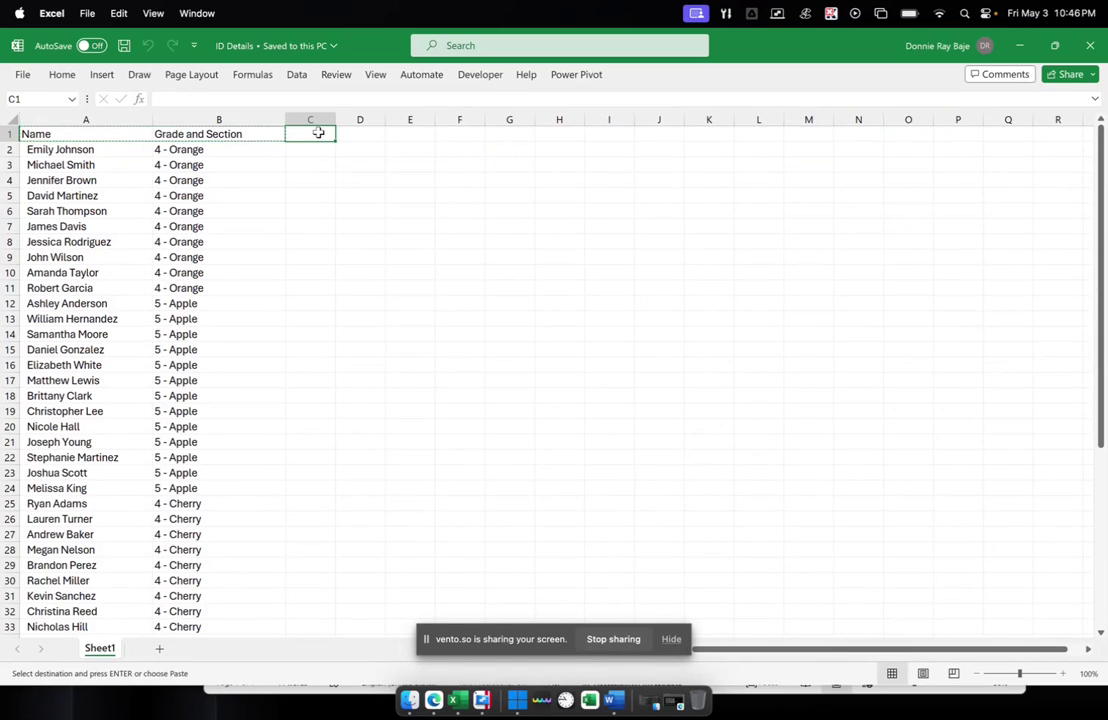
{"action": "key", "text": "cmd+v"}
{"action": "left_click", "coordinate": [414, 133]}
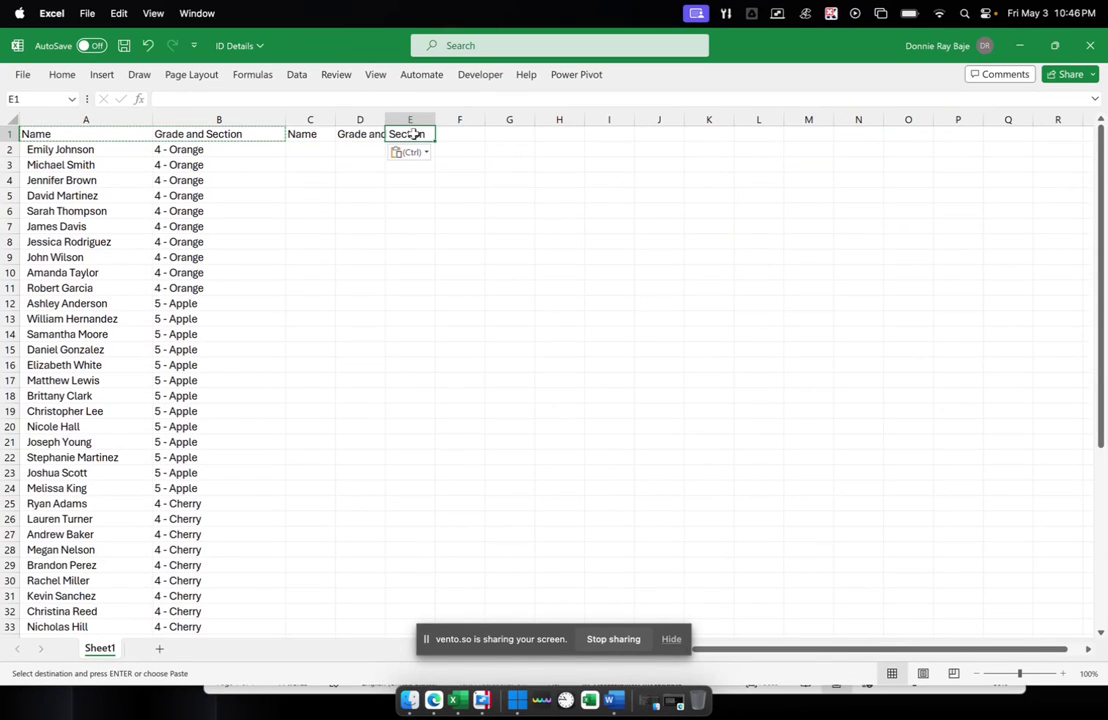
{"action": "key", "text": "ctrl+v"}
{"action": "left_click", "coordinate": [510, 134]}
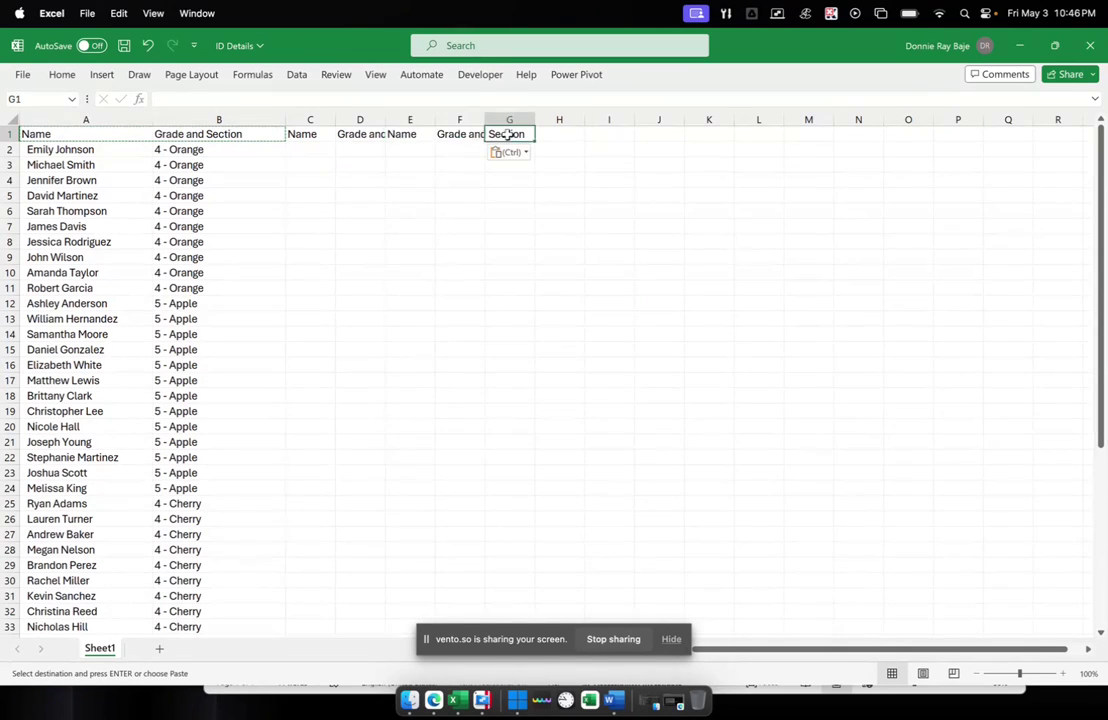
{"action": "key", "text": "ctrl+v"}
{"action": "left_click_drag", "start_coordinate": [312, 121], "coordinate": [634, 119]}
{"action": "left_click", "coordinate": [541, 192]}
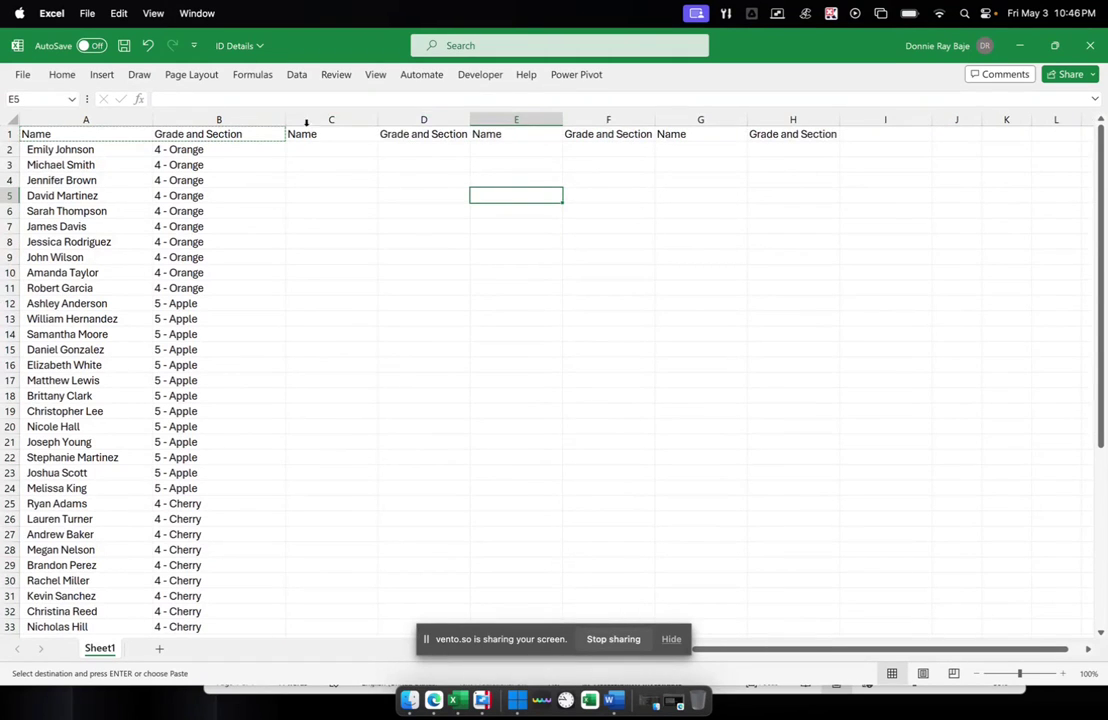
{"action": "key", "text": "Escape"}
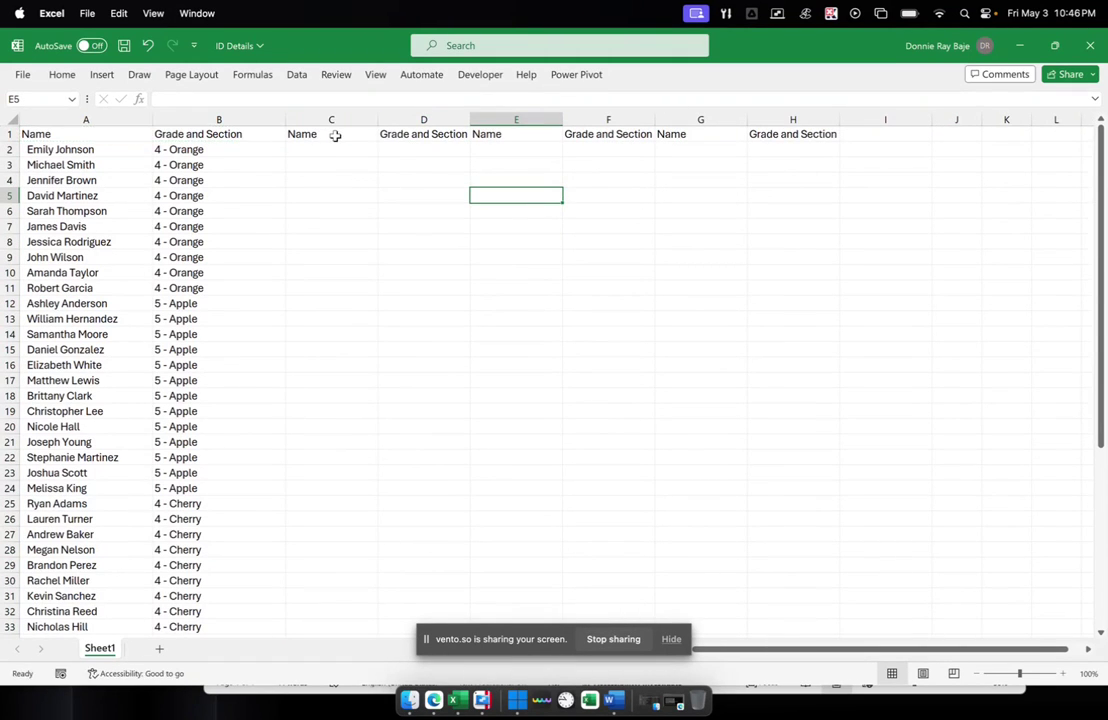
Rename the C1 and D1 headers to Name2 and Grade and Section2.
{"action": "left_click", "coordinate": [12, 149]}
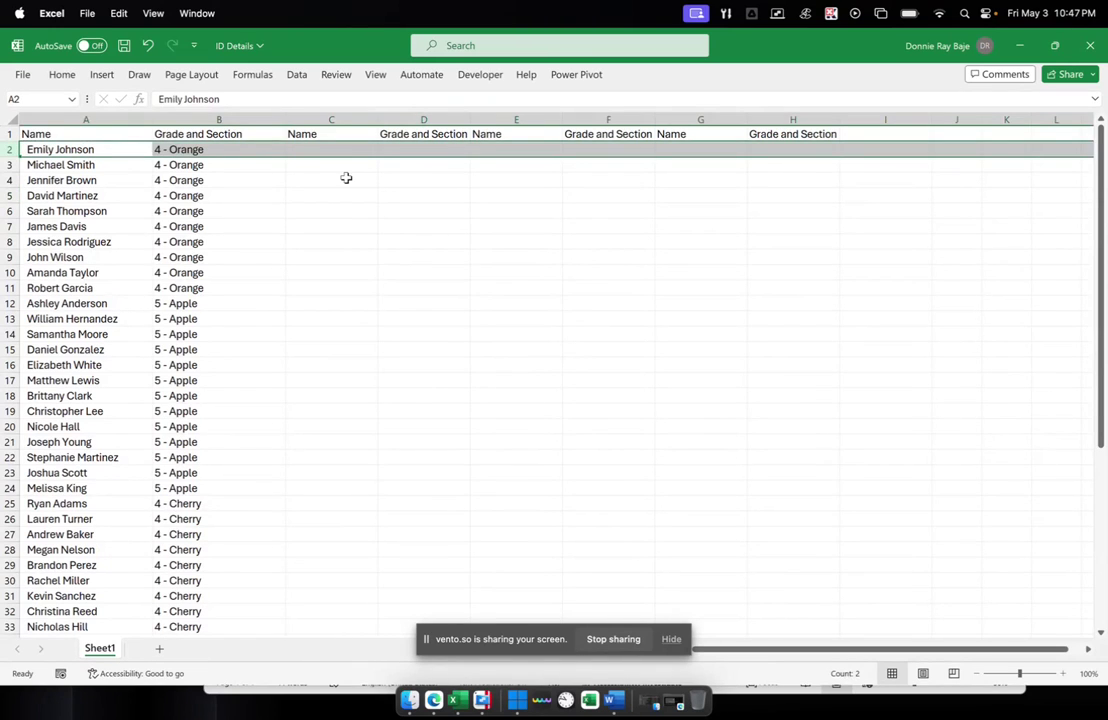
{"action": "left_click", "coordinate": [305, 133]}
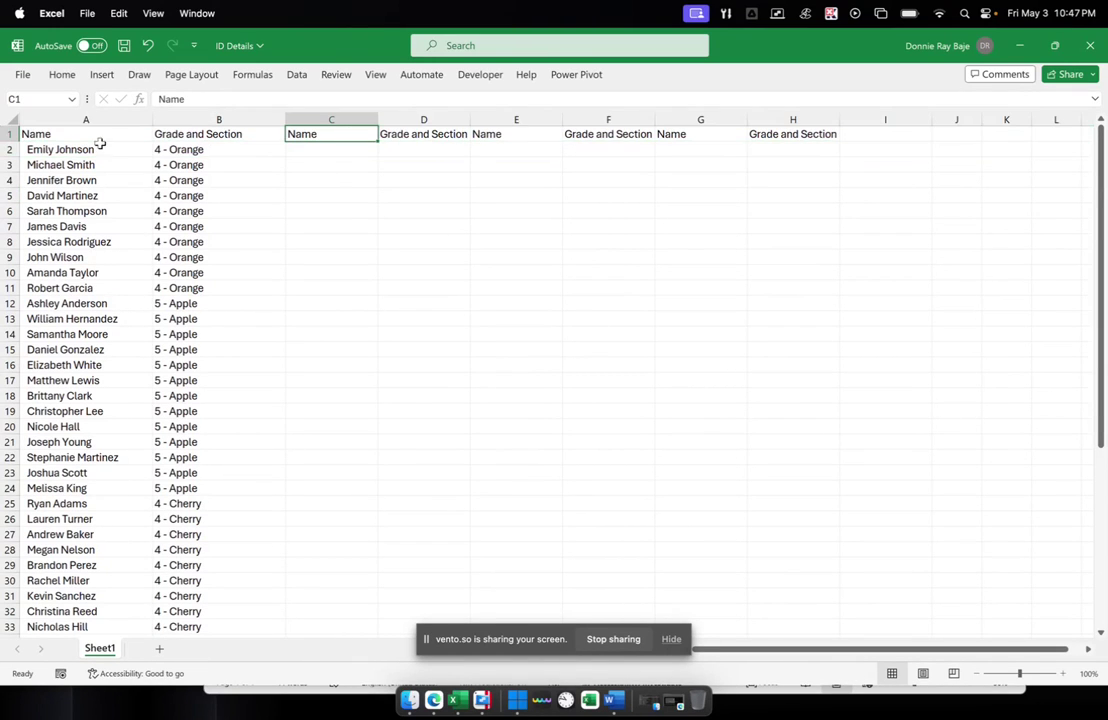
{"action": "left_click", "coordinate": [8, 149]}
{"action": "double_click", "coordinate": [351, 134]}
{"action": "type", "text": "2"}
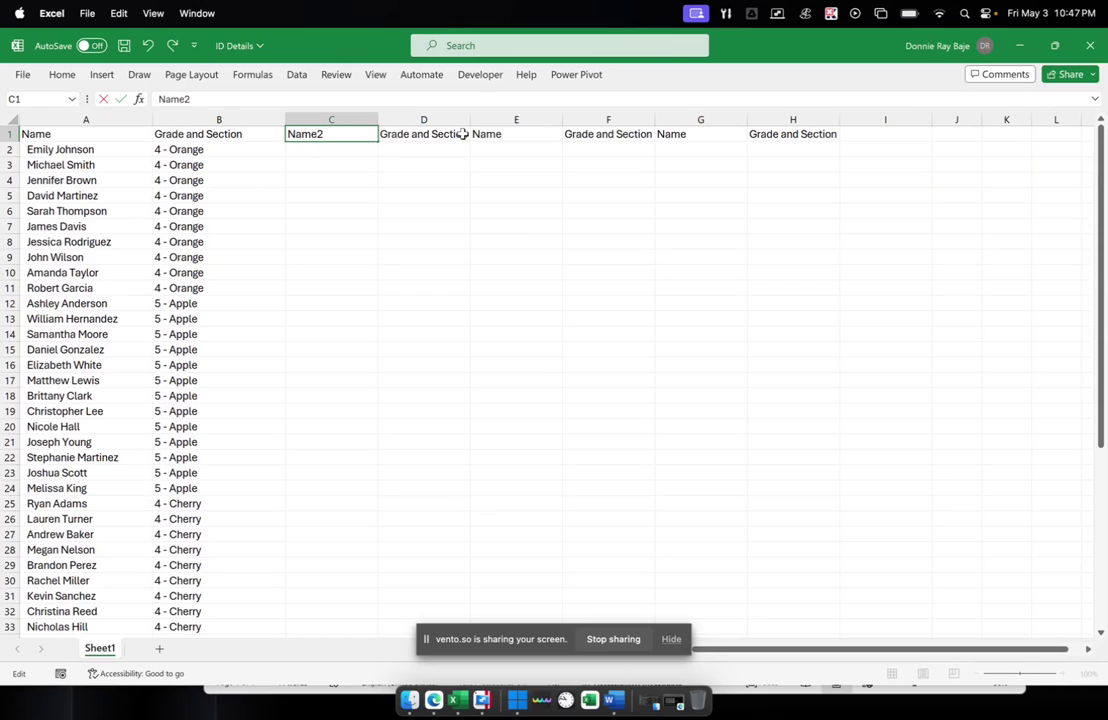
{"action": "left_click", "coordinate": [461, 134]}
{"action": "type", "text": "2"}
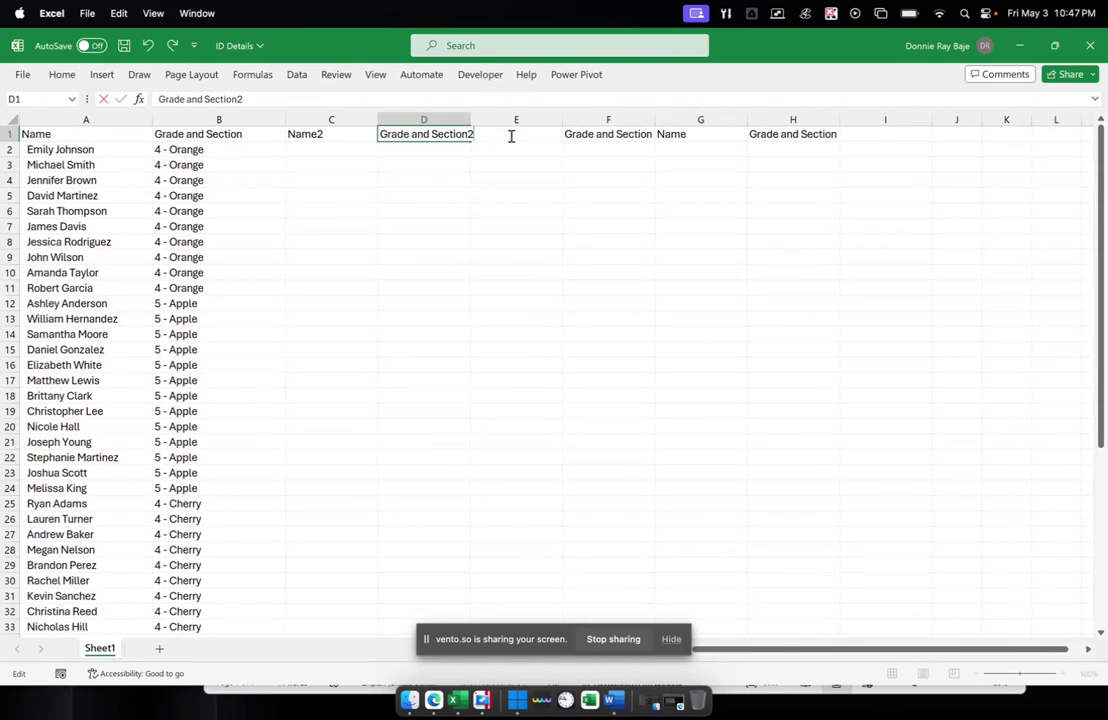
{"action": "left_click", "coordinate": [499, 176]}
Rename the E1 and F1 headers to Name3 and Grade and Section3.
{"action": "double_click", "coordinate": [512, 137]}
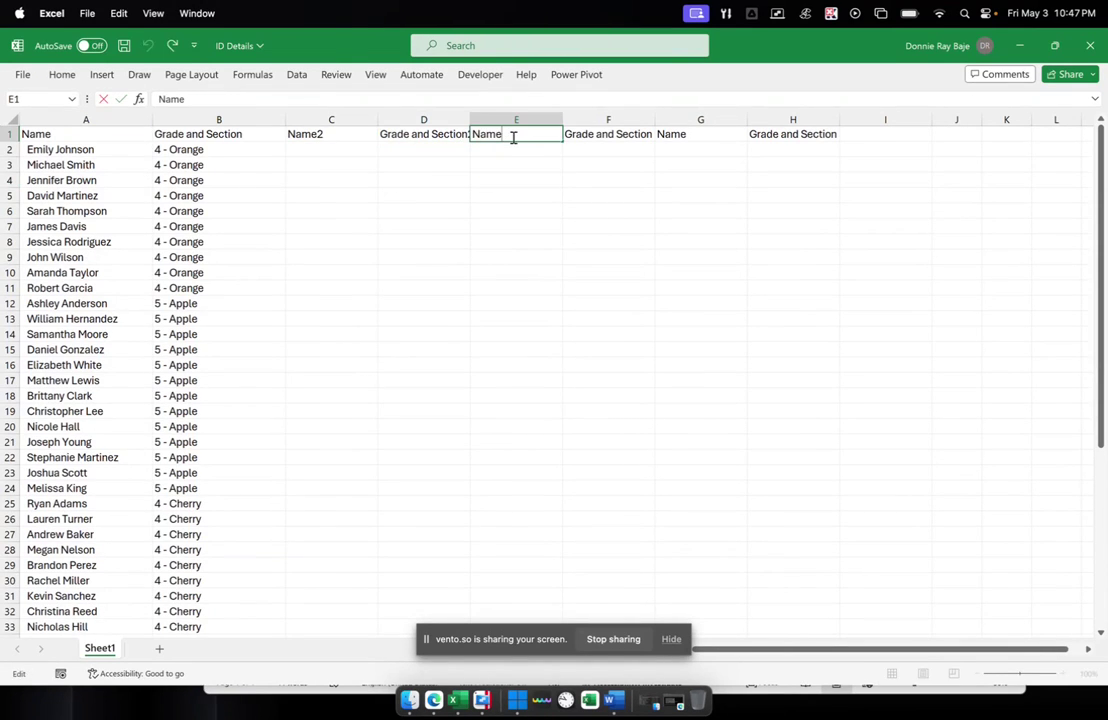
{"action": "type", "text": "3"}
{"action": "double_click", "coordinate": [640, 134]}
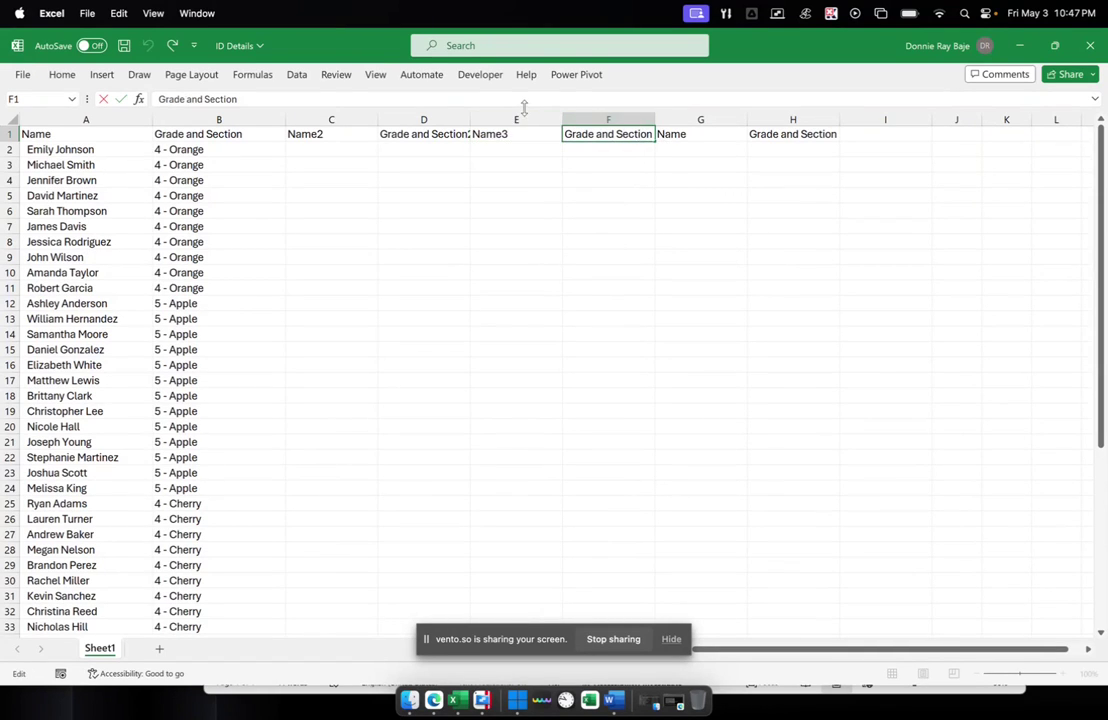
{"action": "type", "text": "3"}
{"action": "left_click", "coordinate": [695, 139]}
Rename G1 and H1 to Name4 and Grade and Section4, then select columns C through H.
{"action": "left_click", "coordinate": [638, 100]}
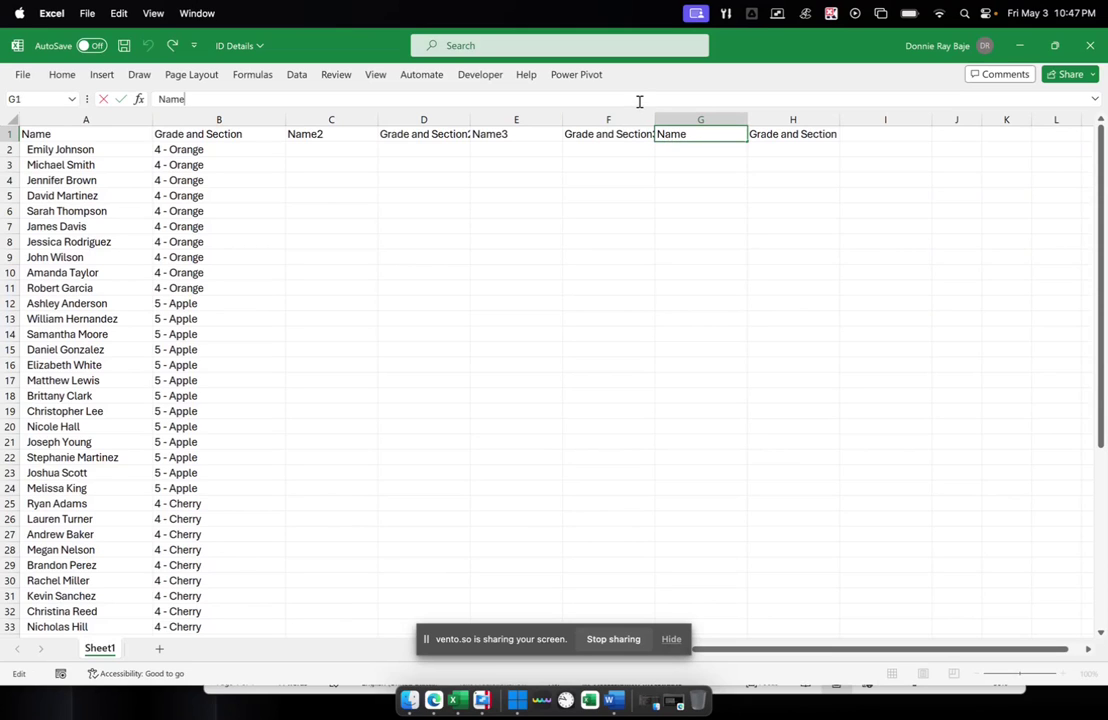
{"action": "type", "text": "4"}
{"action": "left_click", "coordinate": [797, 212]}
{"action": "left_click", "coordinate": [788, 135]}
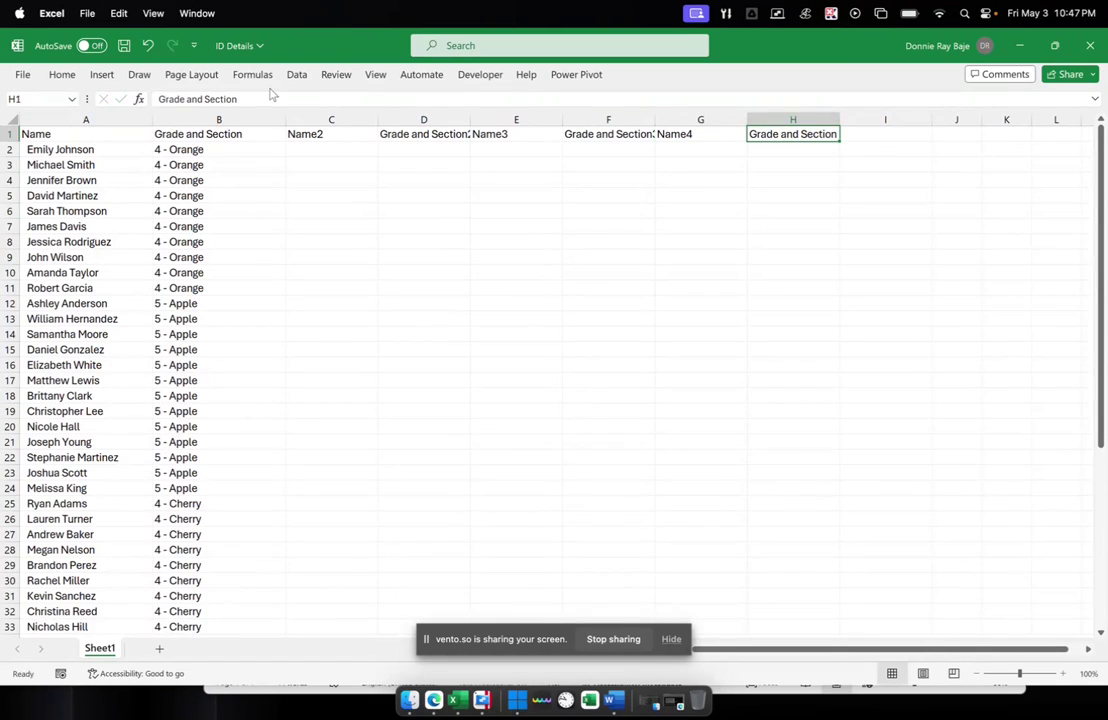
{"action": "left_click", "coordinate": [266, 97]}
{"action": "type", "text": "4"}
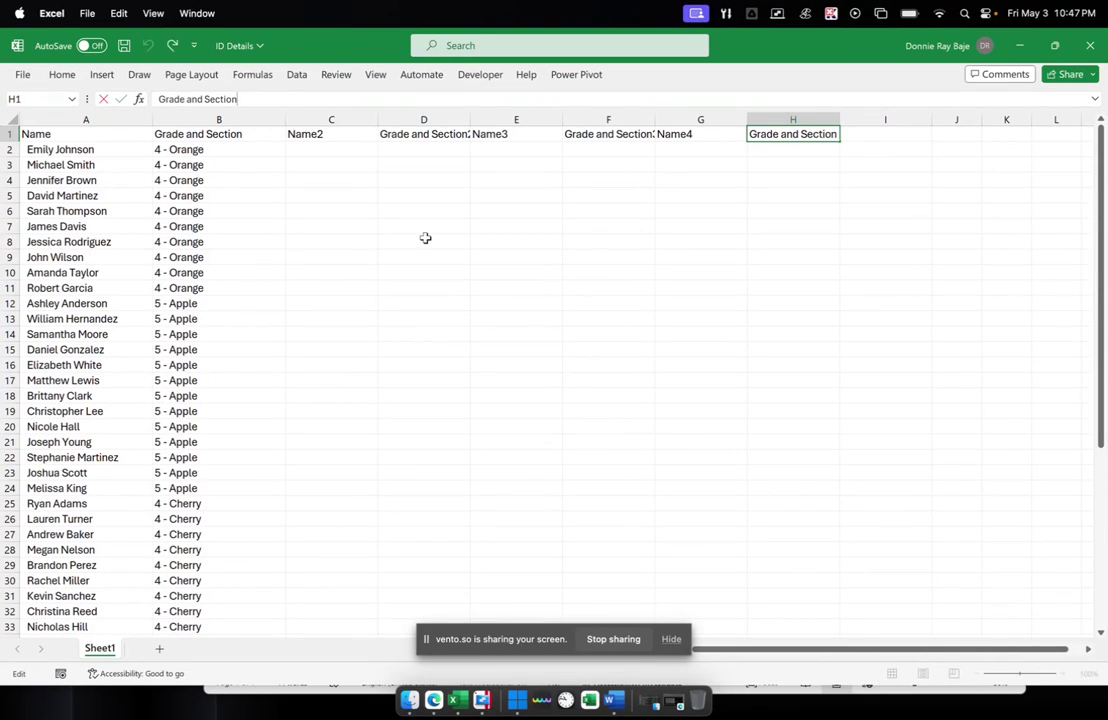
{"action": "left_click", "coordinate": [425, 239]}
{"action": "left_click_drag", "start_coordinate": [340, 118], "coordinate": [770, 119]}
Widen columns C through H to fit the headers and count the 49 student names in column A.
{"action": "left_click", "coordinate": [653, 228]}
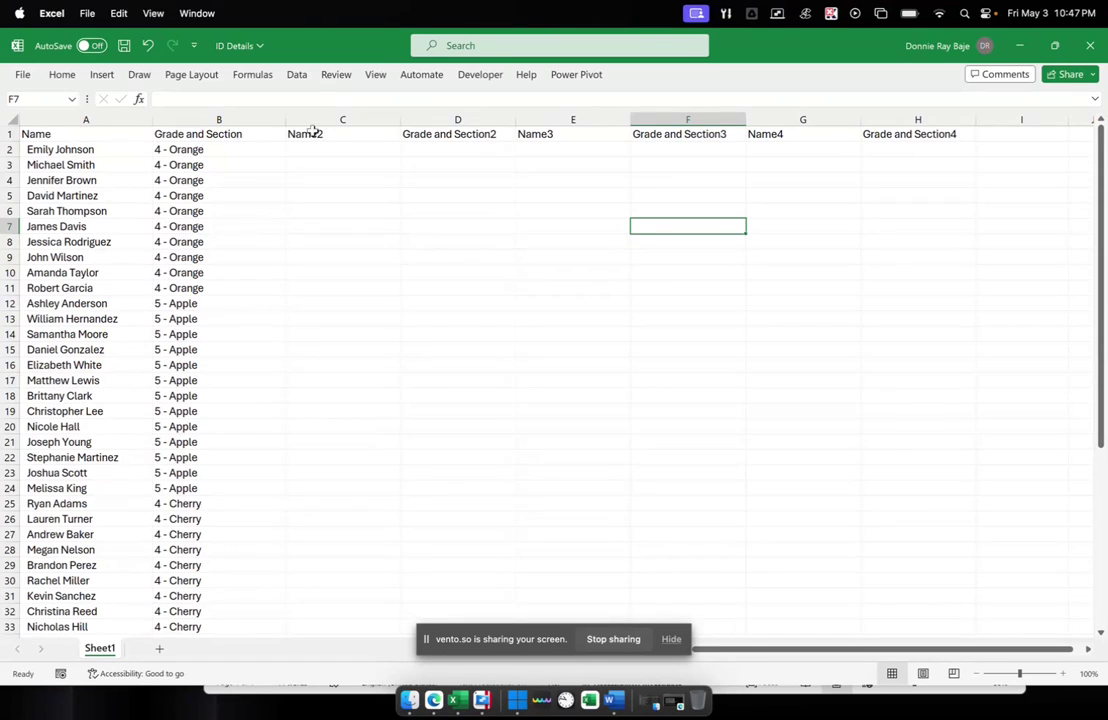
{"action": "left_click_drag", "start_coordinate": [331, 119], "coordinate": [444, 121]}
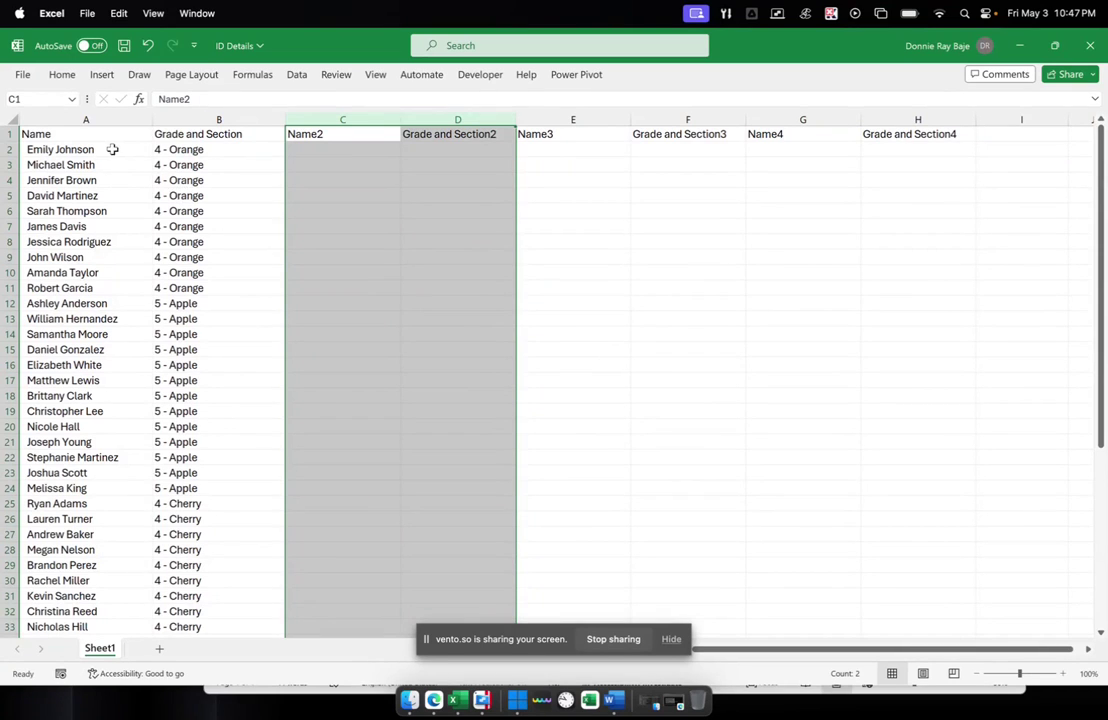
{"action": "left_click_drag", "start_coordinate": [111, 150], "coordinate": [119, 529]}
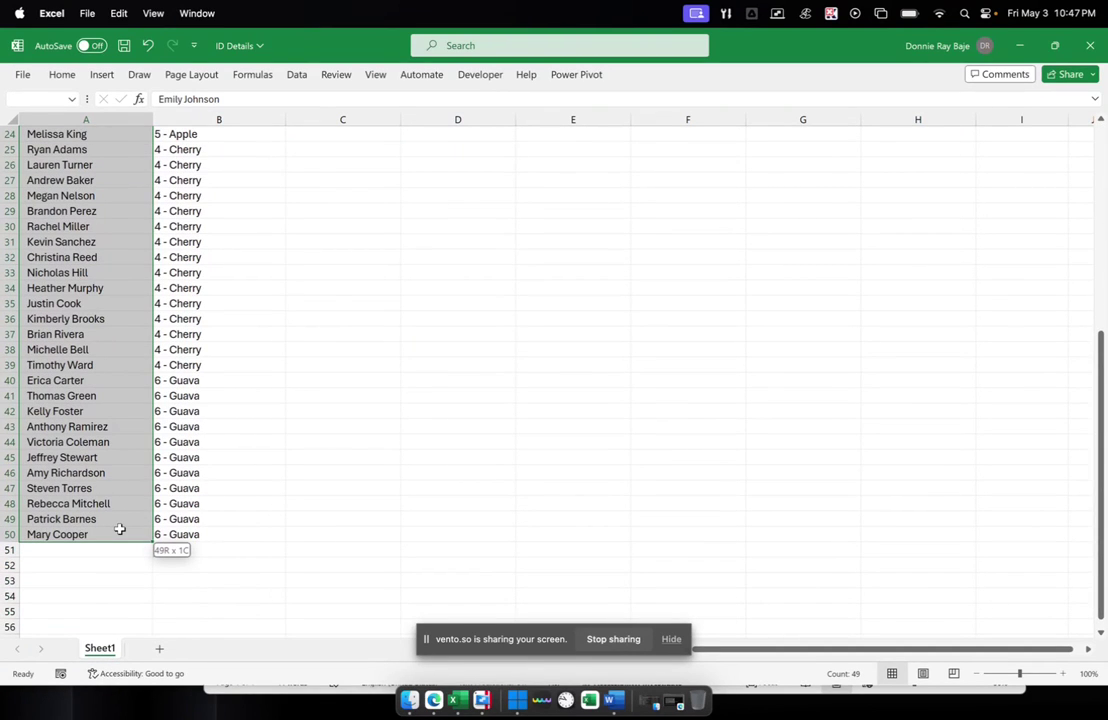
{"action": "left_click_drag", "start_coordinate": [119, 529], "coordinate": [119, 529]}
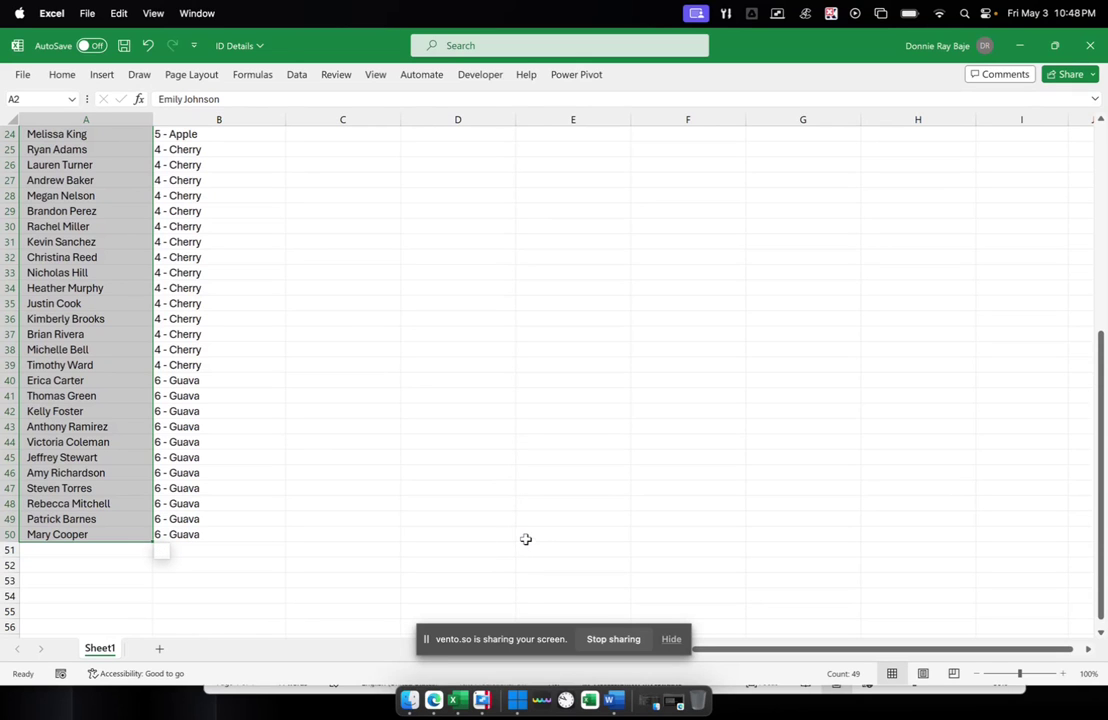
{"action": "left_click", "coordinate": [526, 539]}
{"action": "scroll", "coordinate": [510, 470], "scroll_direction": "up", "scroll_amount": 8}
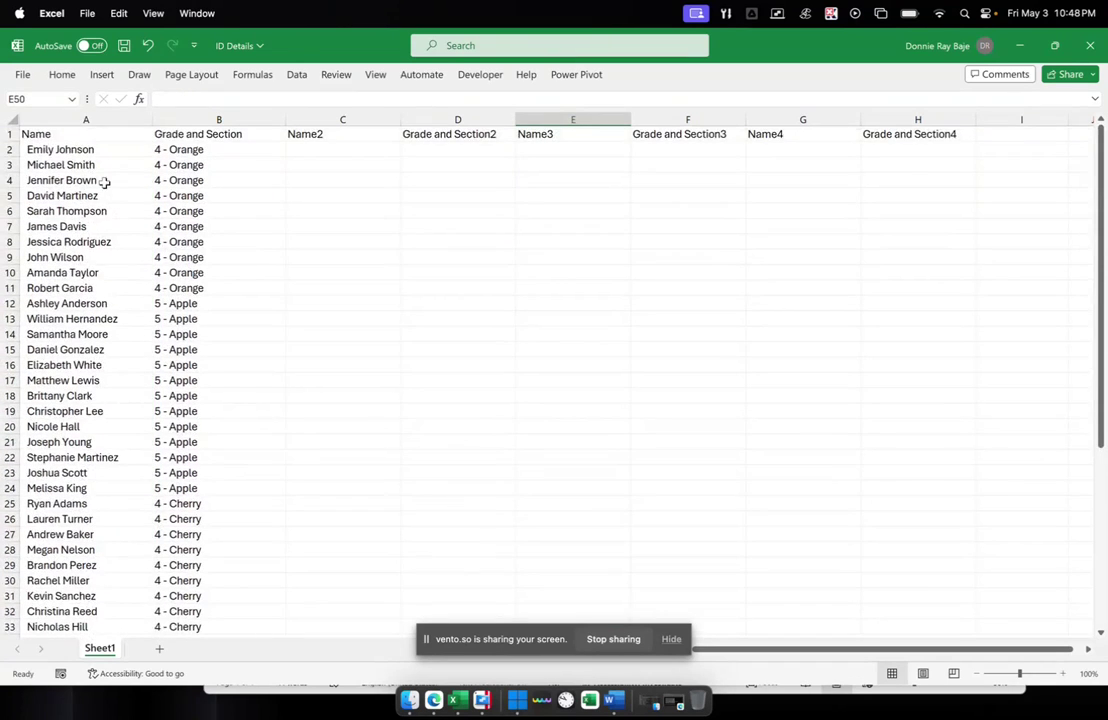
{"action": "scroll", "coordinate": [160, 300], "scroll_direction": "down", "scroll_amount": 9}
{"action": "scroll", "coordinate": [205, 433], "scroll_direction": "right", "scroll_amount": 1}
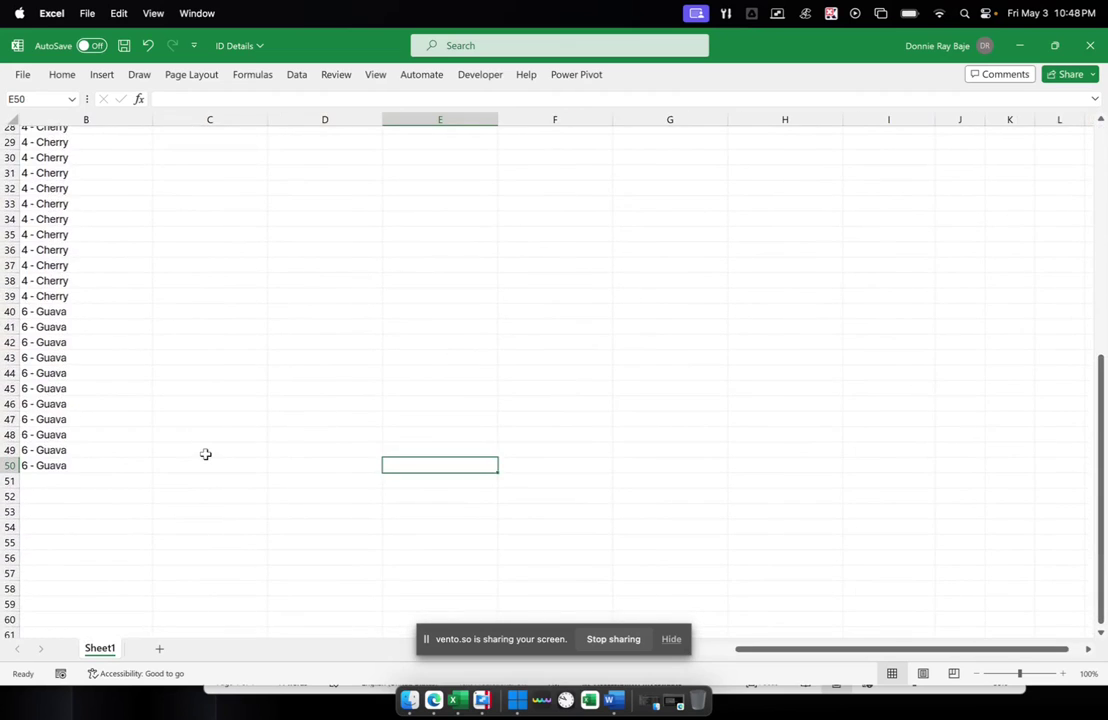
{"action": "scroll", "coordinate": [190, 455], "scroll_direction": "left", "scroll_amount": 1}
Calculate =49/4 in C36 to size each group, then delete the scratch formula.
{"action": "left_click_drag", "start_coordinate": [176, 466], "coordinate": [88, 420]}
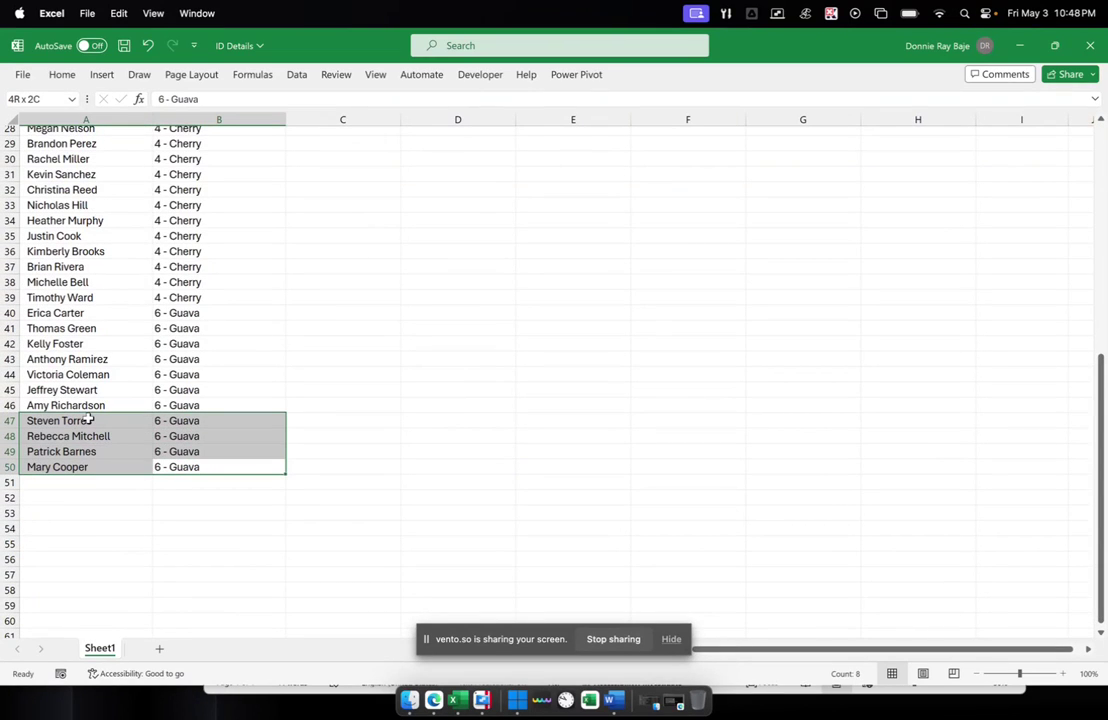
{"action": "left_click", "coordinate": [385, 260]}
{"action": "type", "text": "="}
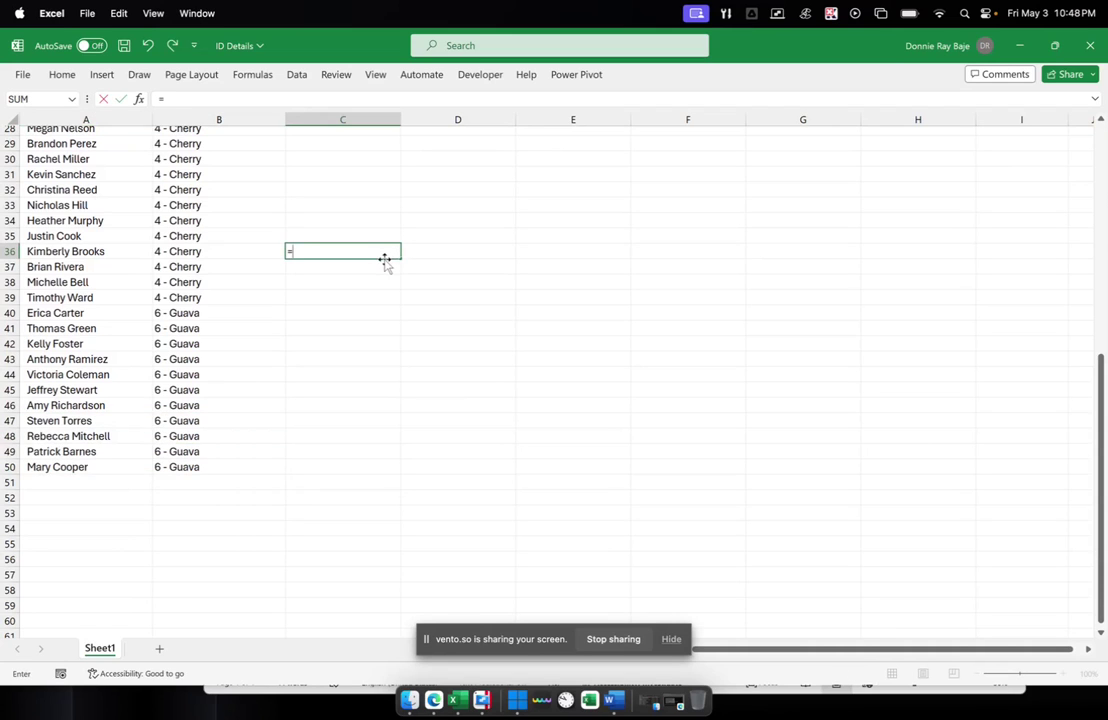
{"action": "type", "text": "49/5"}
{"action": "key", "text": "BackSpace"}
{"action": "type", "text": "4"}
{"action": "key", "text": "Return"}
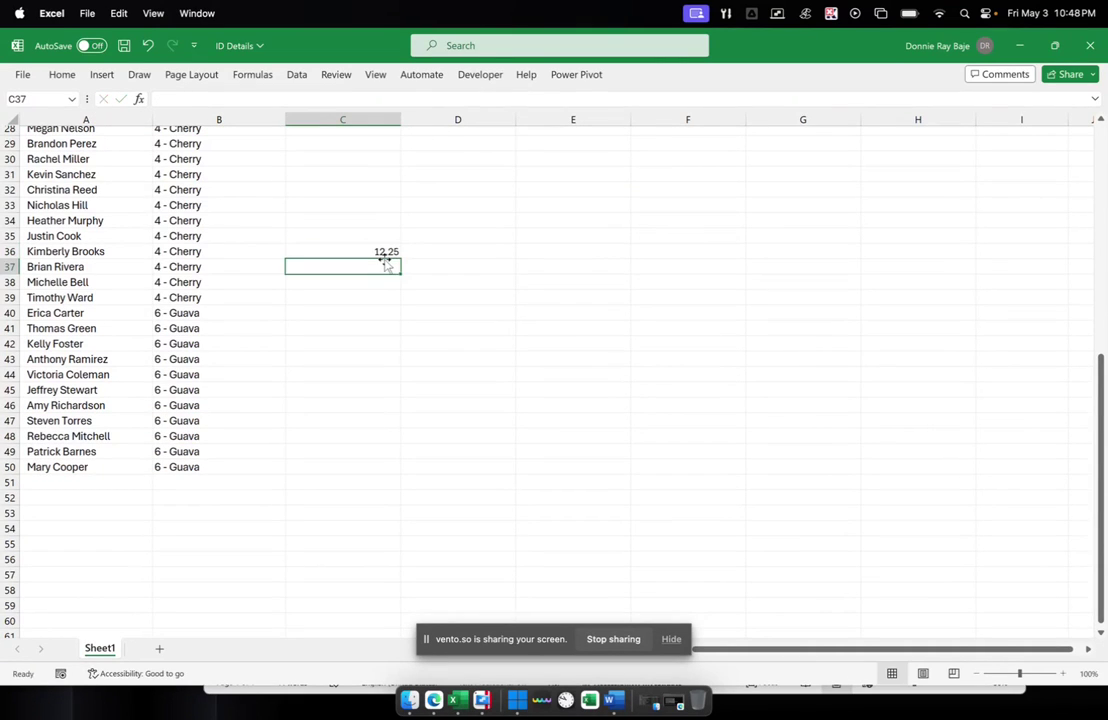
{"action": "left_click", "coordinate": [383, 253]}
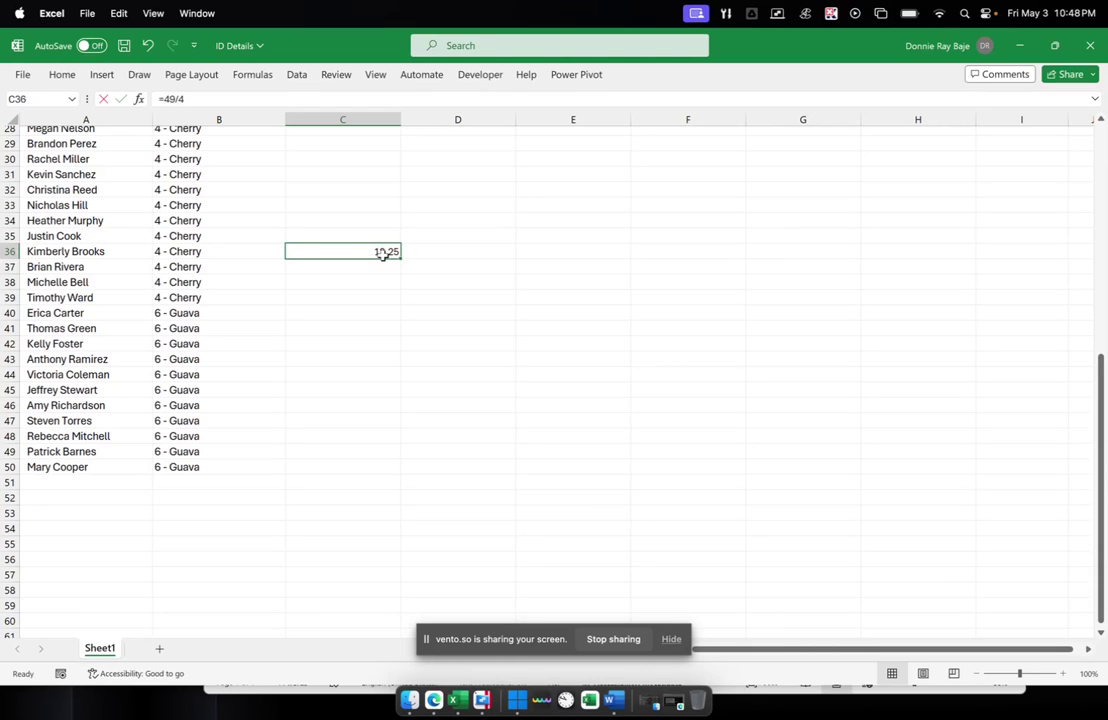
{"action": "key", "text": "Delete"}
Move the last block of students into C2 under Name2 and Grade and Section2.
{"action": "left_click_drag", "start_coordinate": [190, 467], "coordinate": [73, 298]}
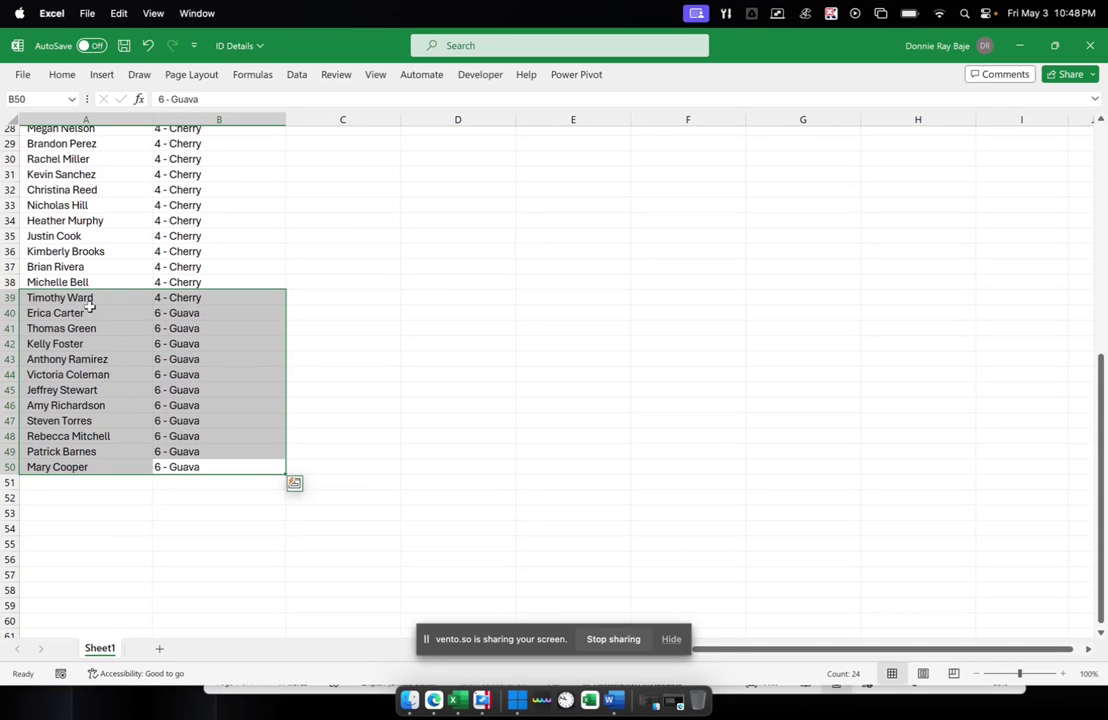
{"action": "key", "text": "super+c"}
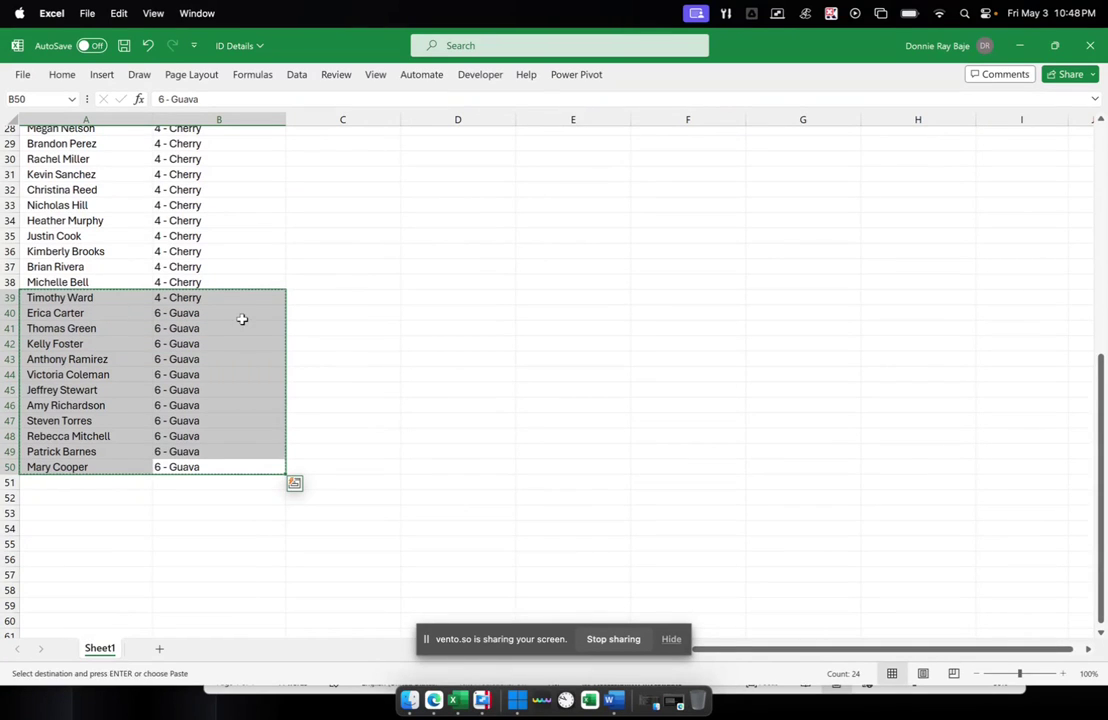
{"action": "scroll", "coordinate": [324, 300], "scroll_direction": "up", "scroll_amount": 9}
{"action": "left_click", "coordinate": [327, 152]}
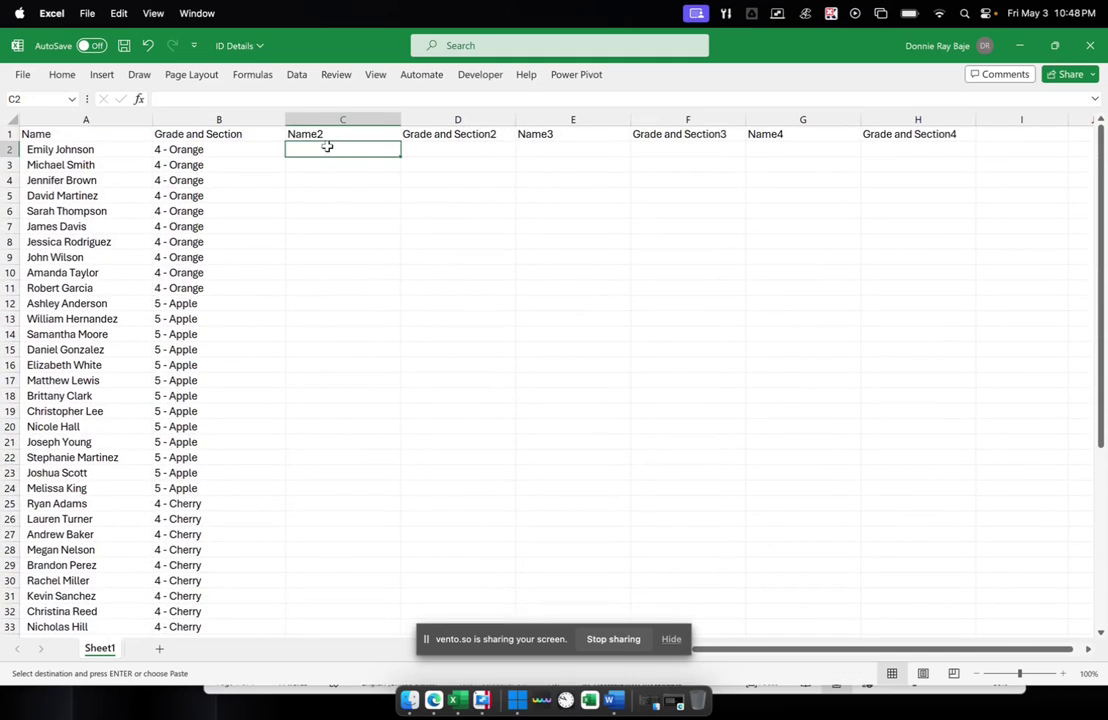
{"action": "right_click", "coordinate": [327, 150]}
{"action": "left_click", "coordinate": [366, 249]}
Move the next twelve students into E2 under Name3 and Grade and Section3.
{"action": "scroll", "coordinate": [302, 396], "scroll_direction": "down", "scroll_amount": 6}
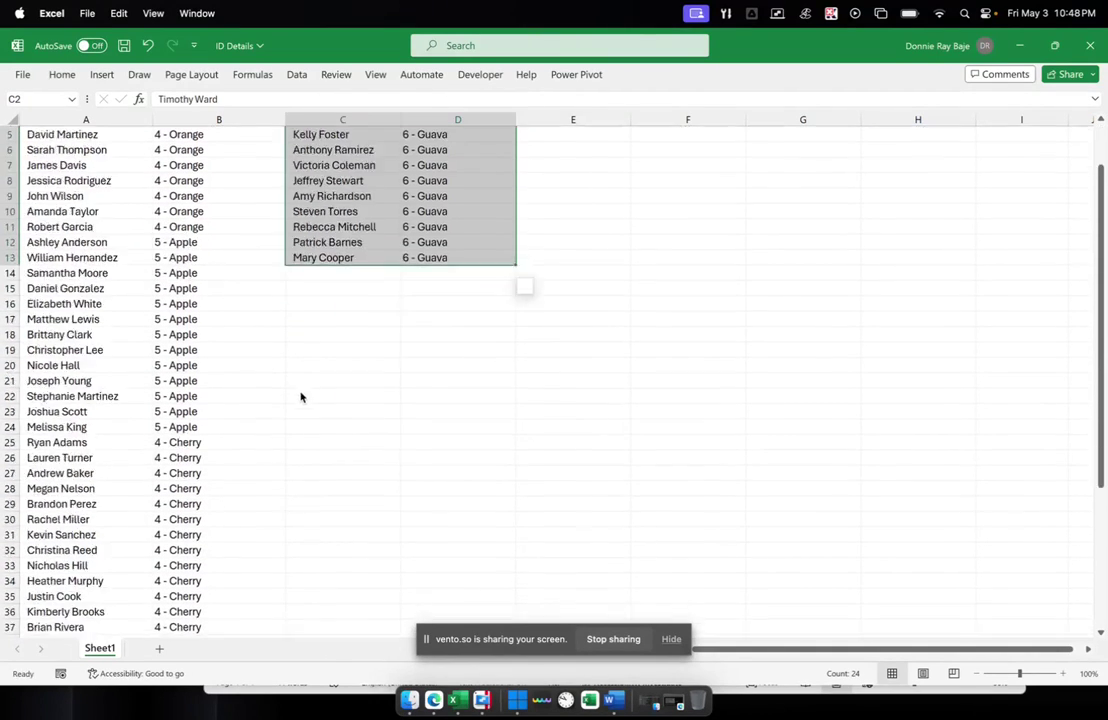
{"action": "left_click_drag", "start_coordinate": [165, 426], "coordinate": [95, 259]}
{"action": "key", "text": "ctrl+c"}
{"action": "scroll", "coordinate": [492, 324], "scroll_direction": "up", "scroll_amount": 6}
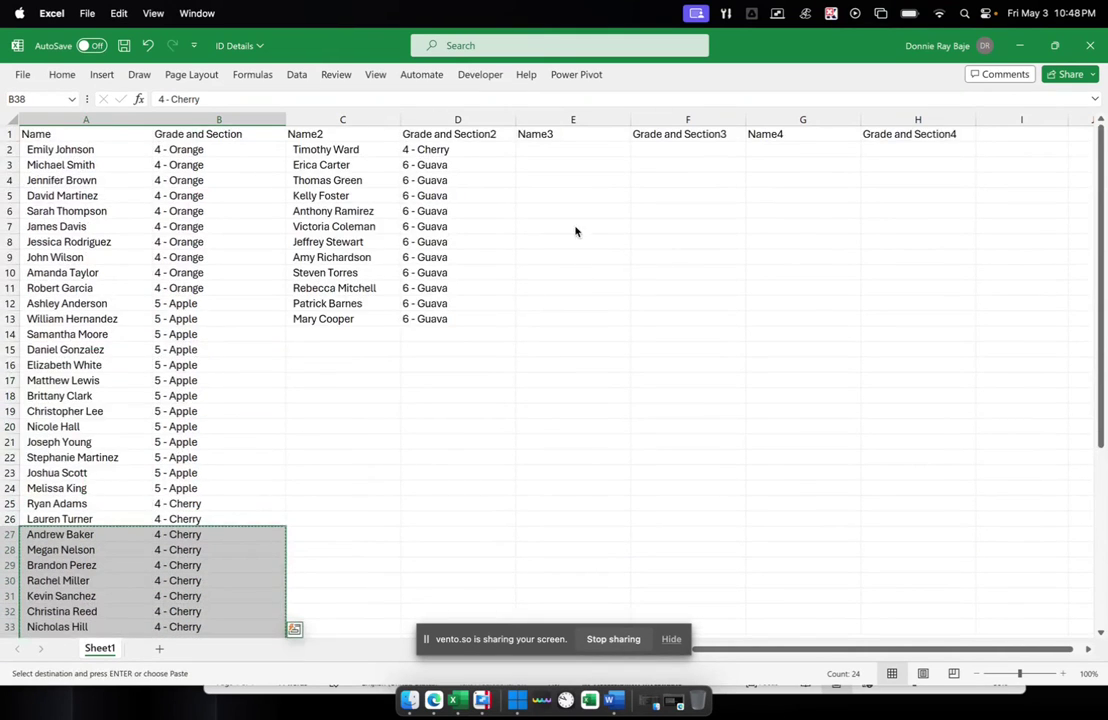
{"action": "left_click", "coordinate": [554, 147]}
{"action": "key", "text": "ctrl+v"}
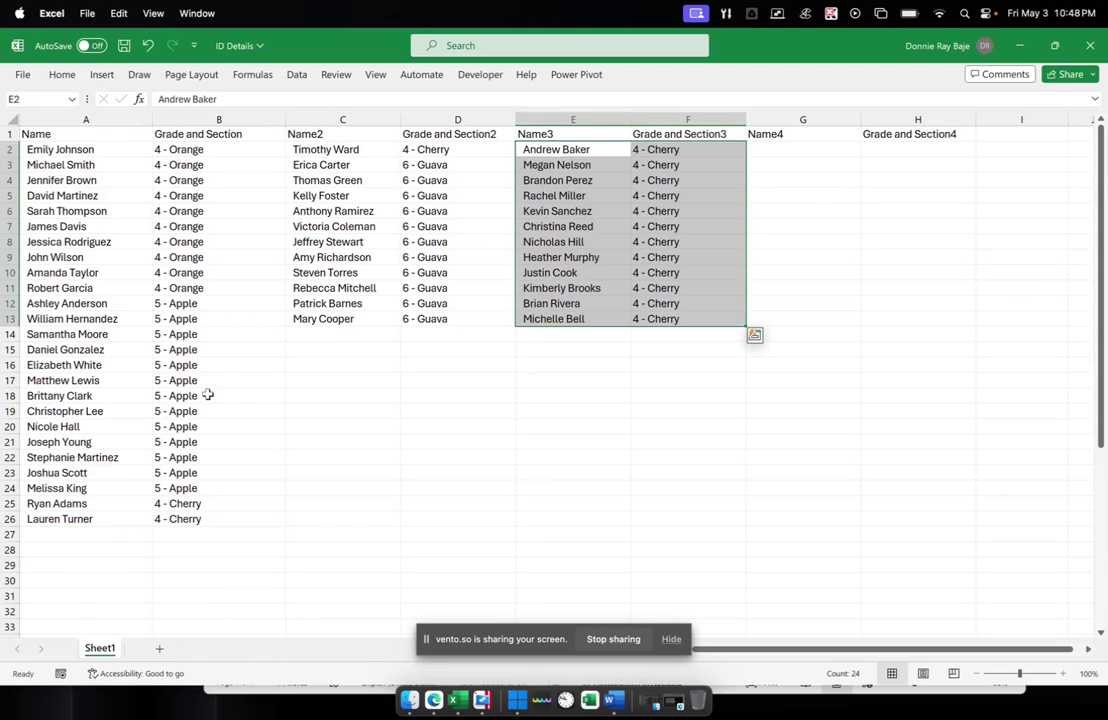
Cut the twelve students in A15:B26 and paste them into G2 under Name4.
{"action": "left_click", "coordinate": [221, 335]}
{"action": "left_click_drag", "start_coordinate": [219, 351], "coordinate": [102, 521]}
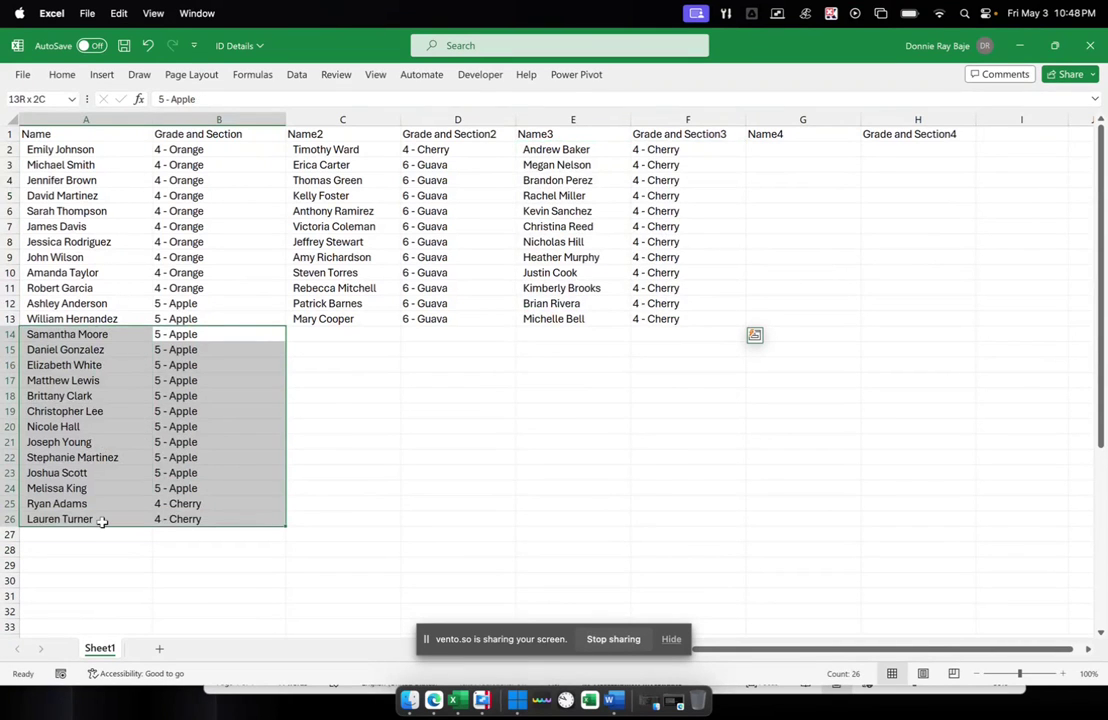
{"action": "left_click_drag", "start_coordinate": [62, 350], "coordinate": [221, 519]}
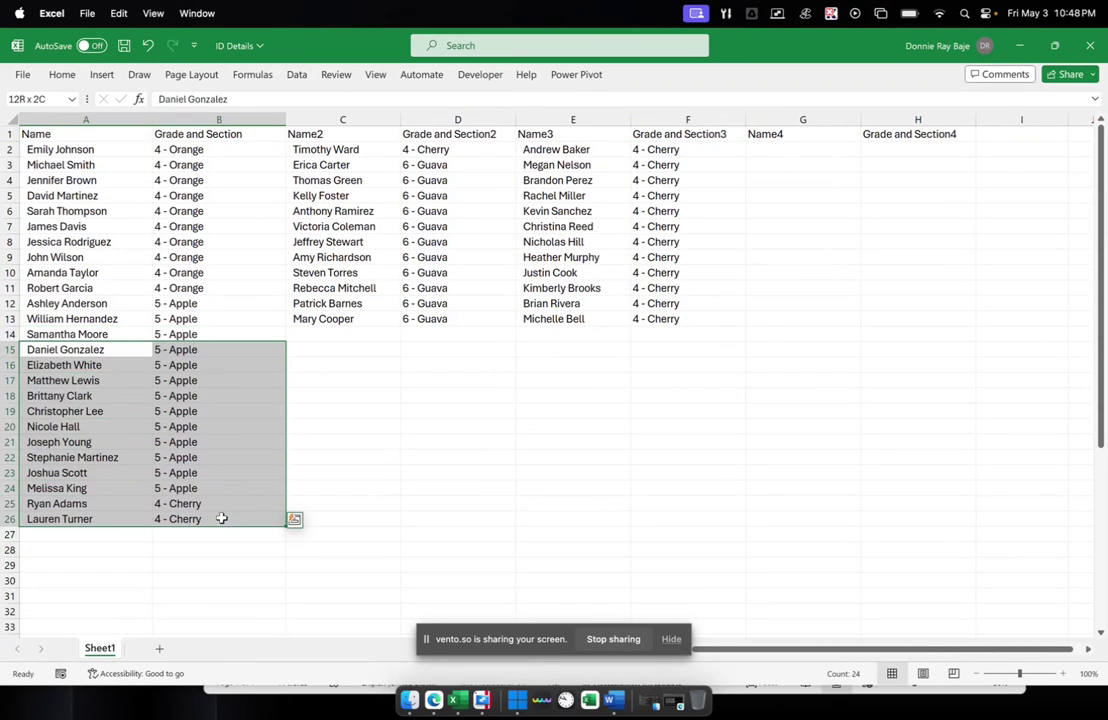
{"action": "key", "text": "ctrl+x"}
{"action": "left_click", "coordinate": [786, 147]}
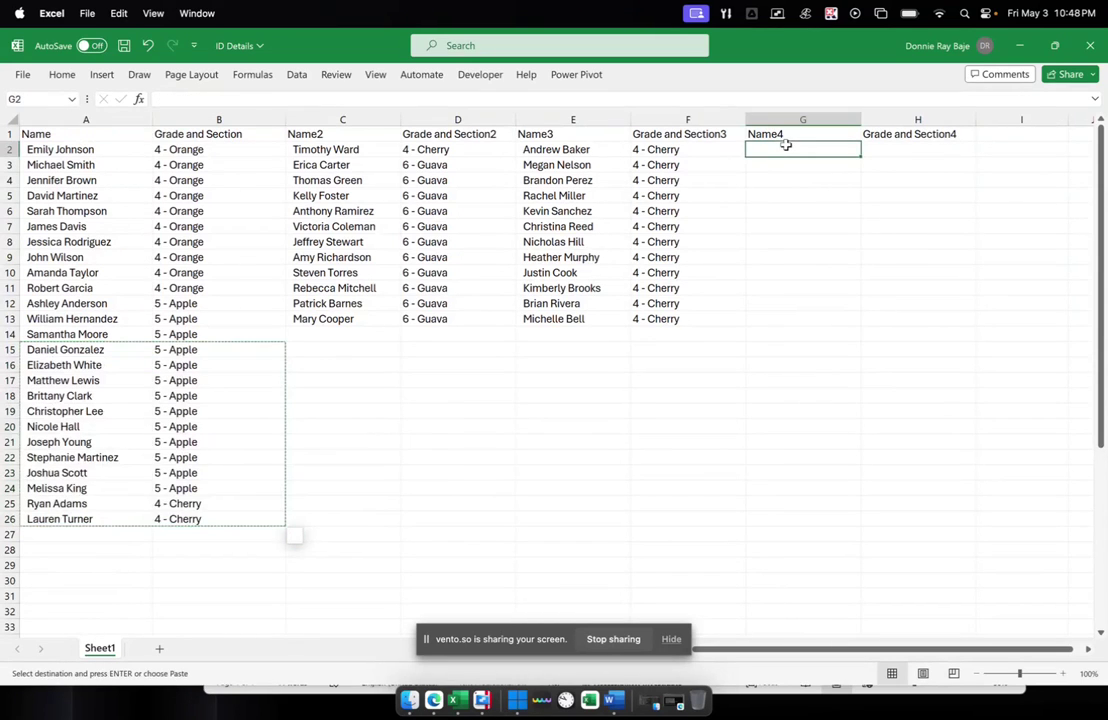
{"action": "key", "text": "ctrl+v"}
Review the remaining records in column A and rows 2 through 4.
{"action": "left_click", "coordinate": [230, 383]}
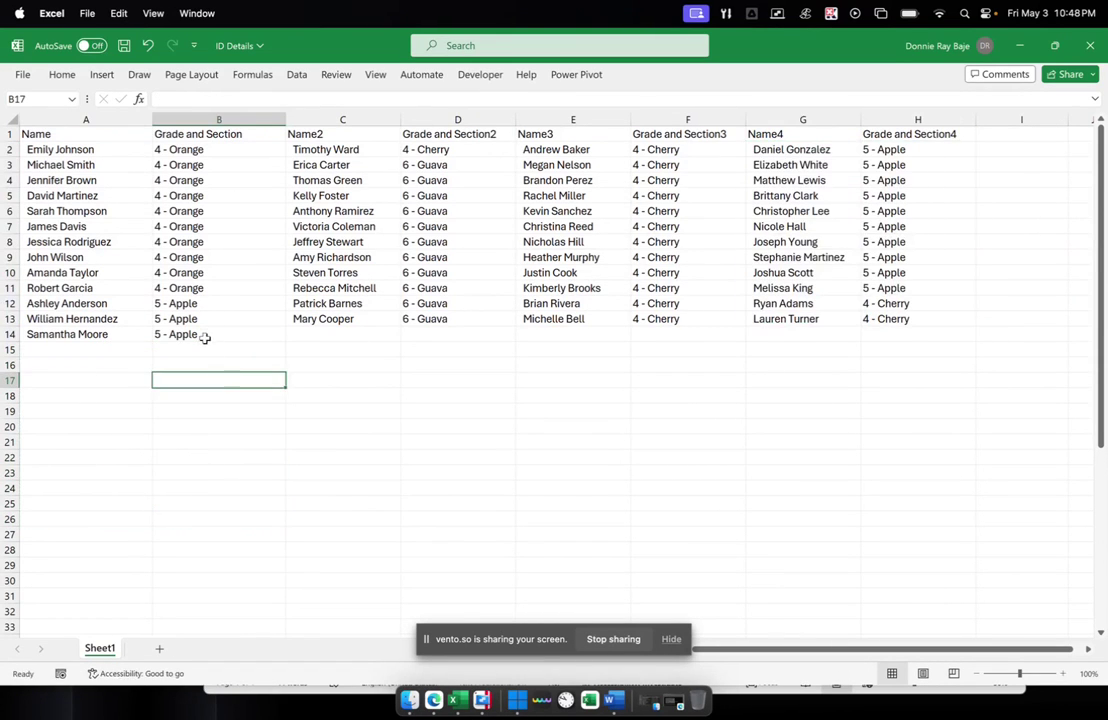
{"action": "left_click", "coordinate": [160, 335]}
{"action": "key", "text": "Left"}
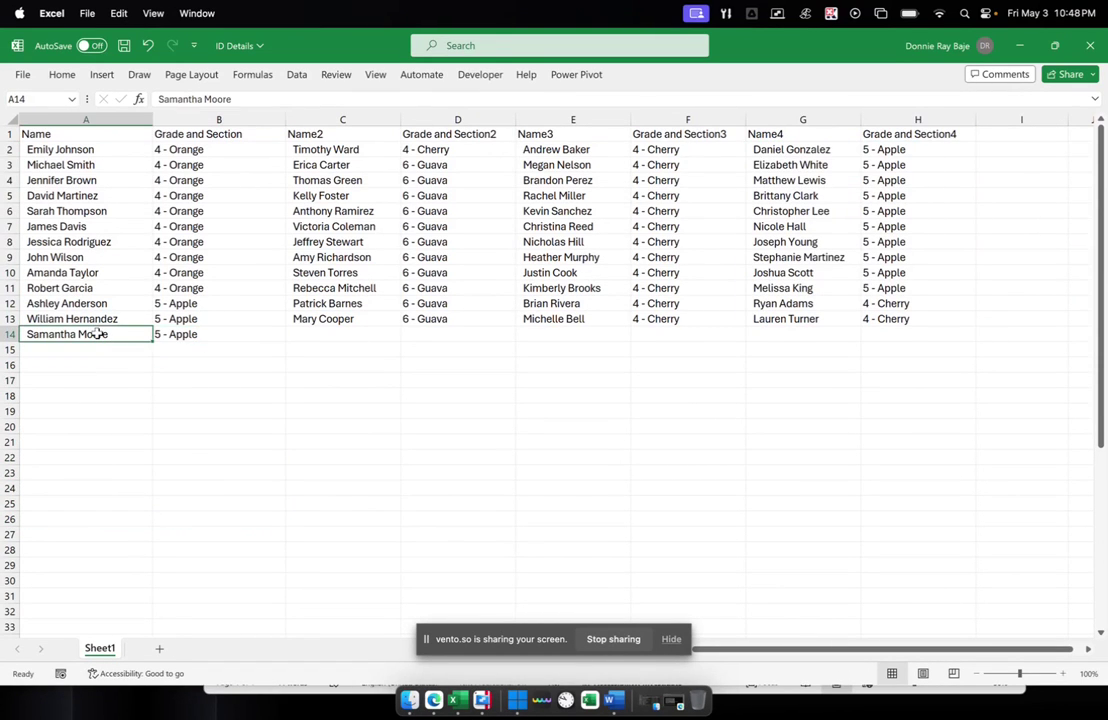
{"action": "left_click", "coordinate": [11, 149]}
{"action": "left_click", "coordinate": [11, 164]}
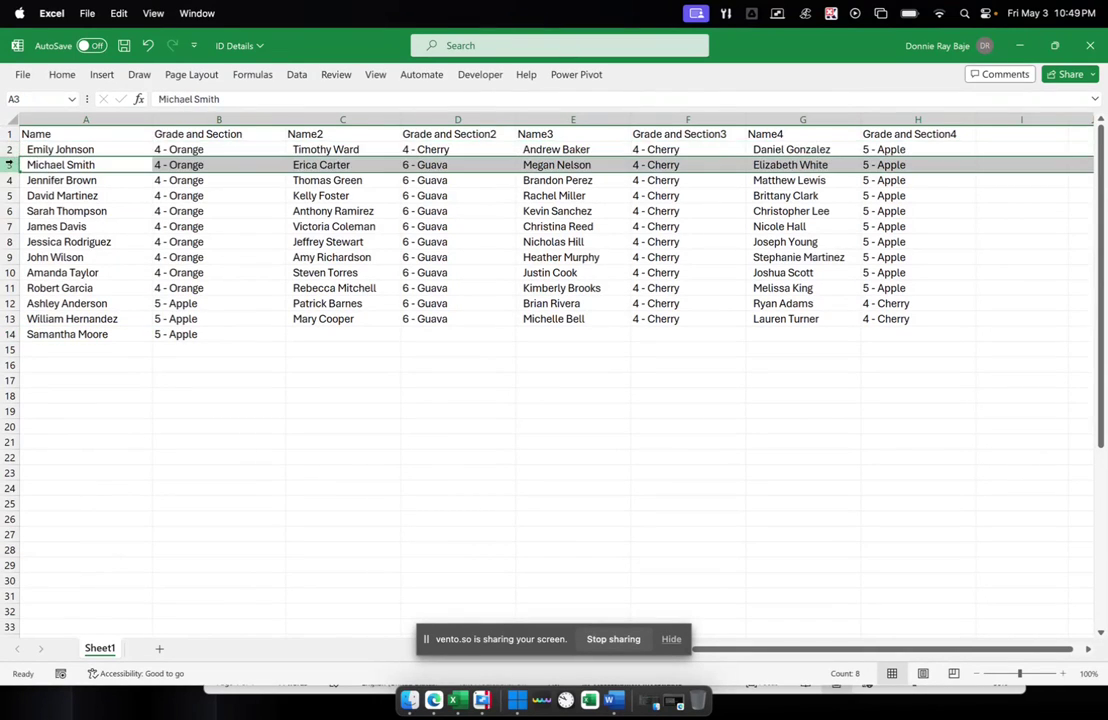
{"action": "left_click", "coordinate": [10, 180]}
Return to cell A1, save the ID Details workbook and close it.
{"action": "left_click", "coordinate": [38, 119]}
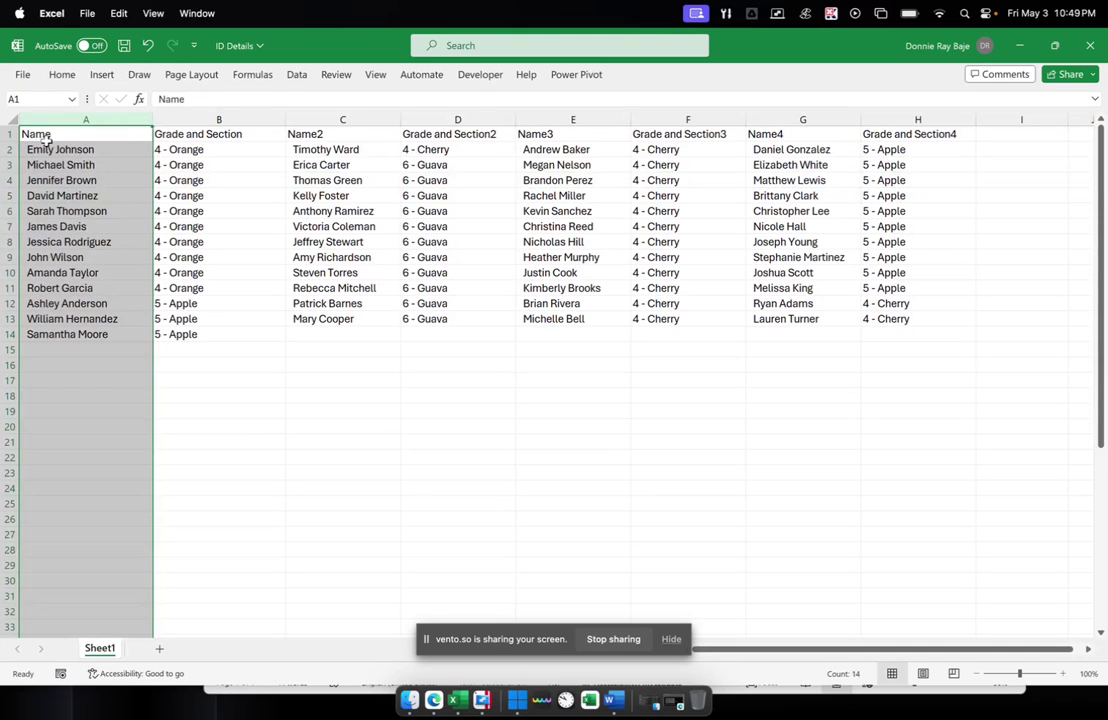
{"action": "left_click", "coordinate": [38, 130]}
{"action": "left_click", "coordinate": [124, 45]}
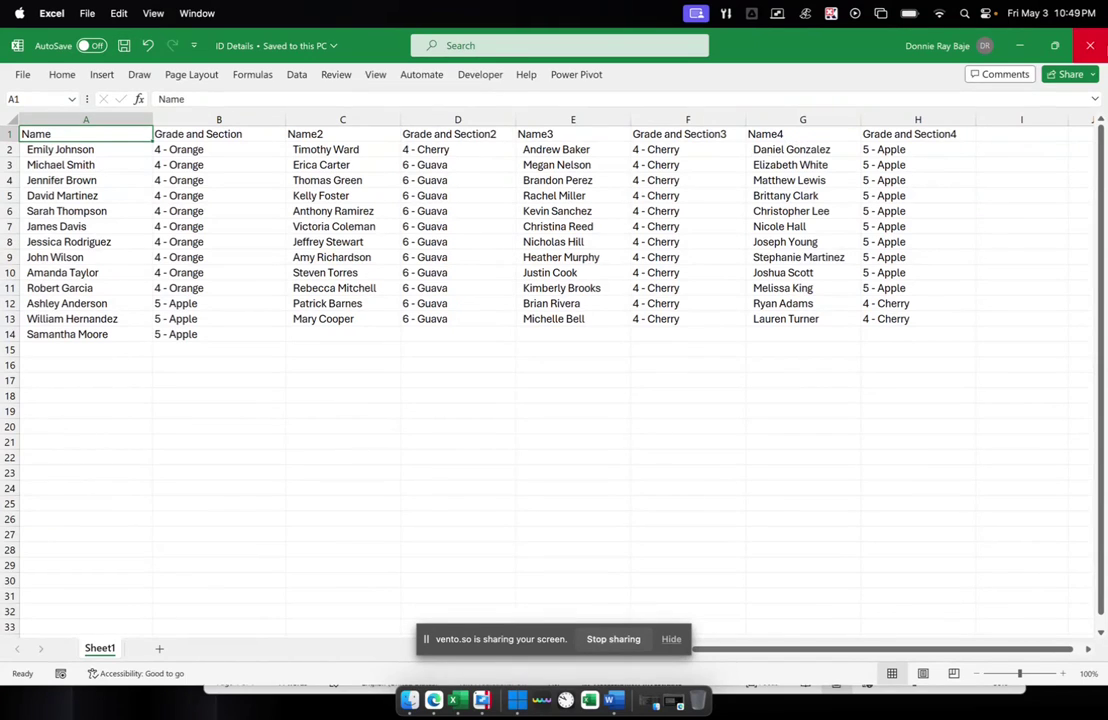
{"action": "left_click", "coordinate": [1091, 46]}
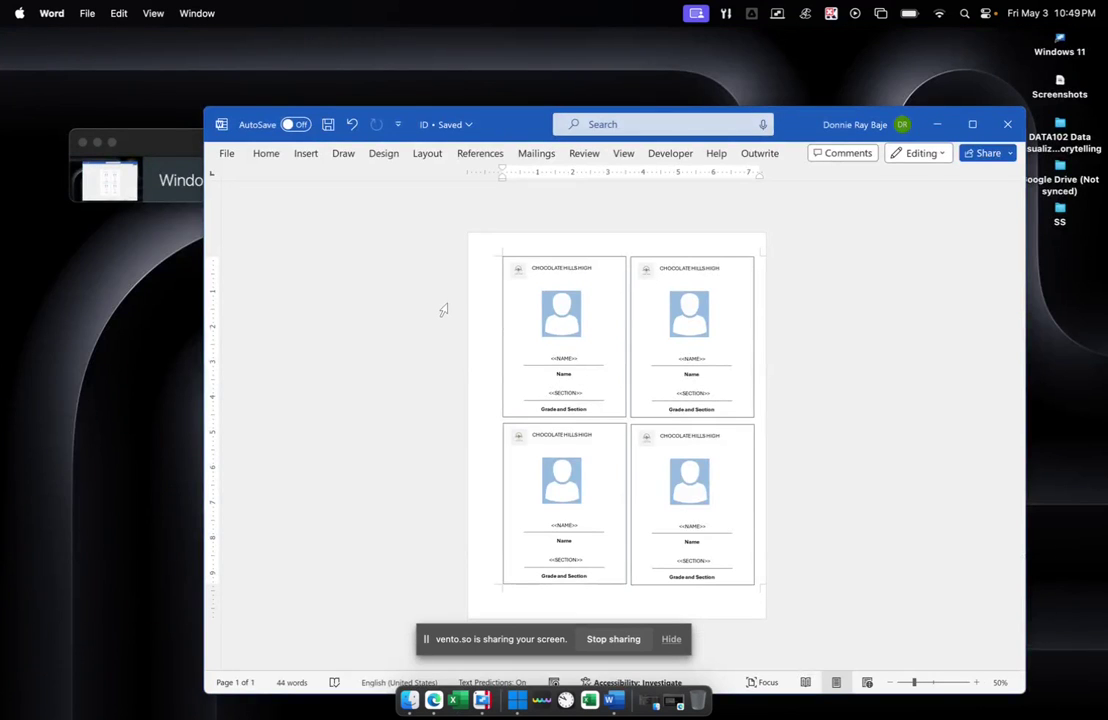
Maximize Word and use Sheet1$ of the ID Details workbook in Documents as the recipient list.
{"action": "double_click", "coordinate": [845, 120]}
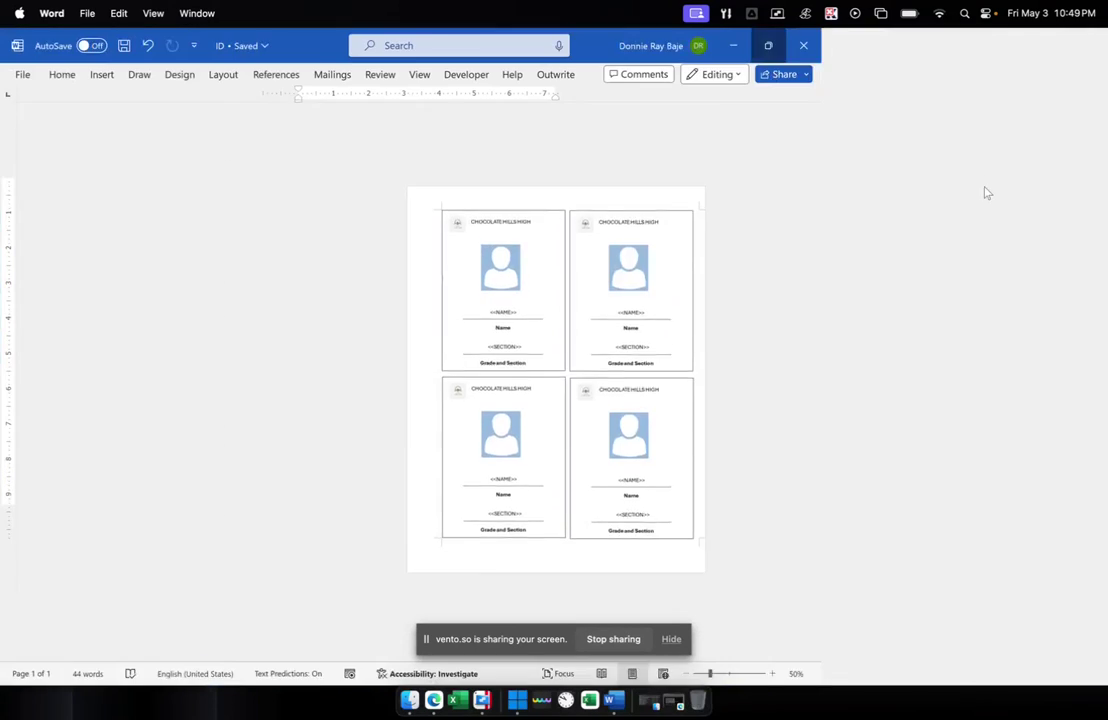
{"action": "left_click", "coordinate": [325, 78]}
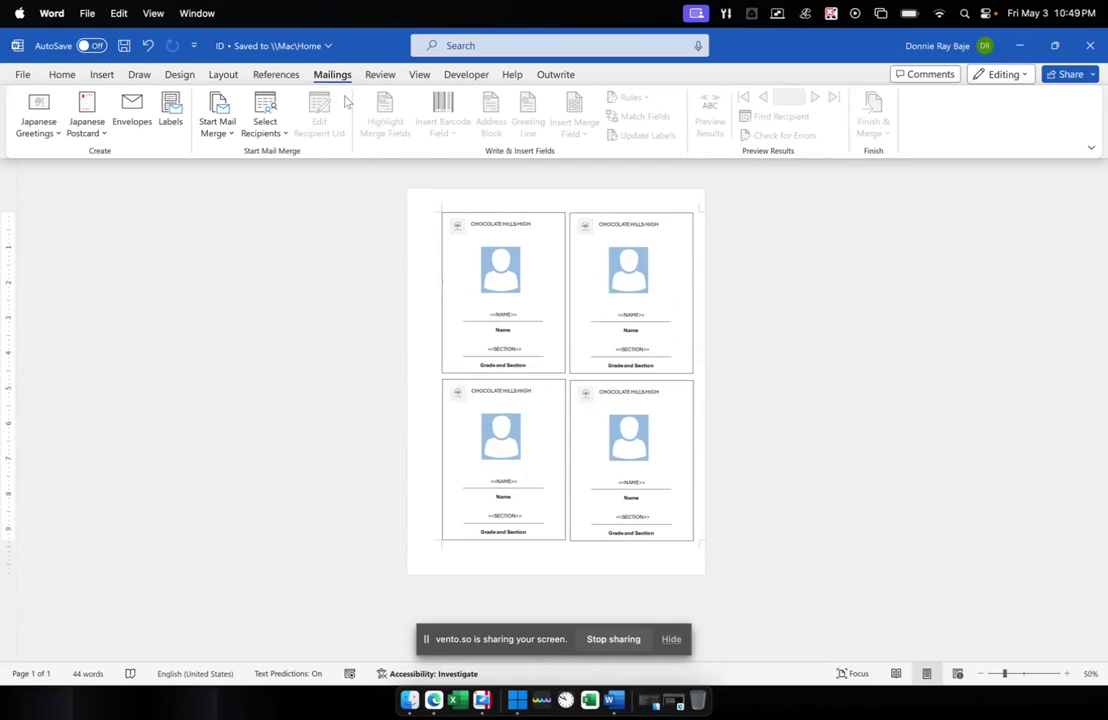
{"action": "left_click", "coordinate": [262, 133]}
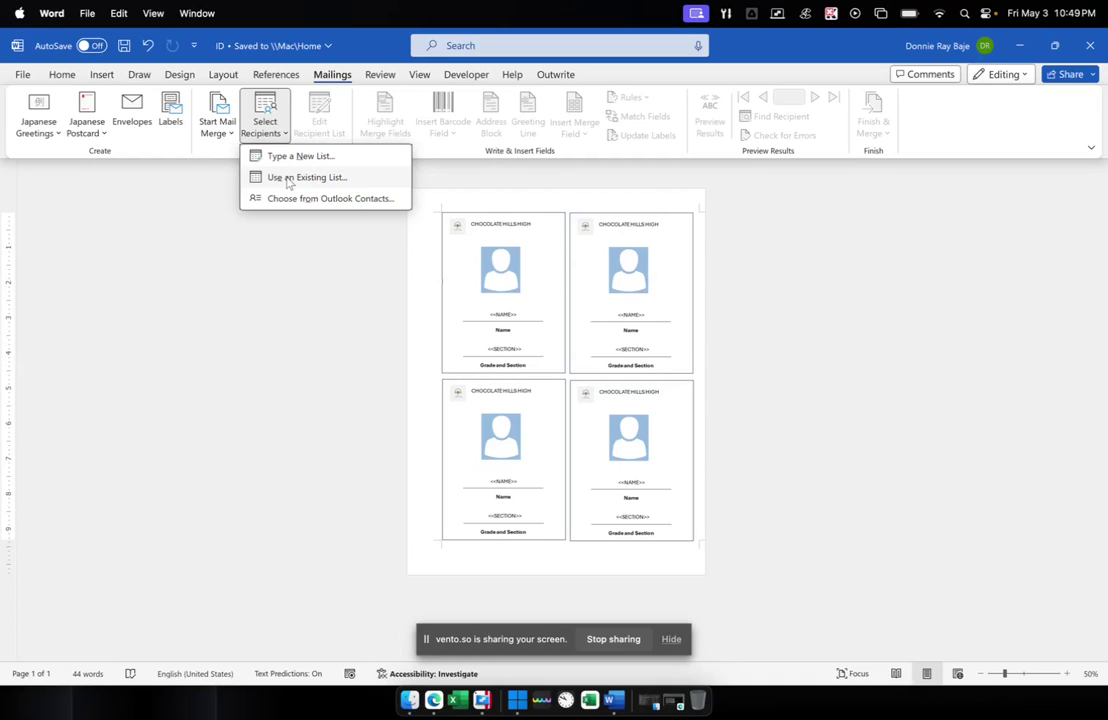
{"action": "left_click", "coordinate": [288, 179]}
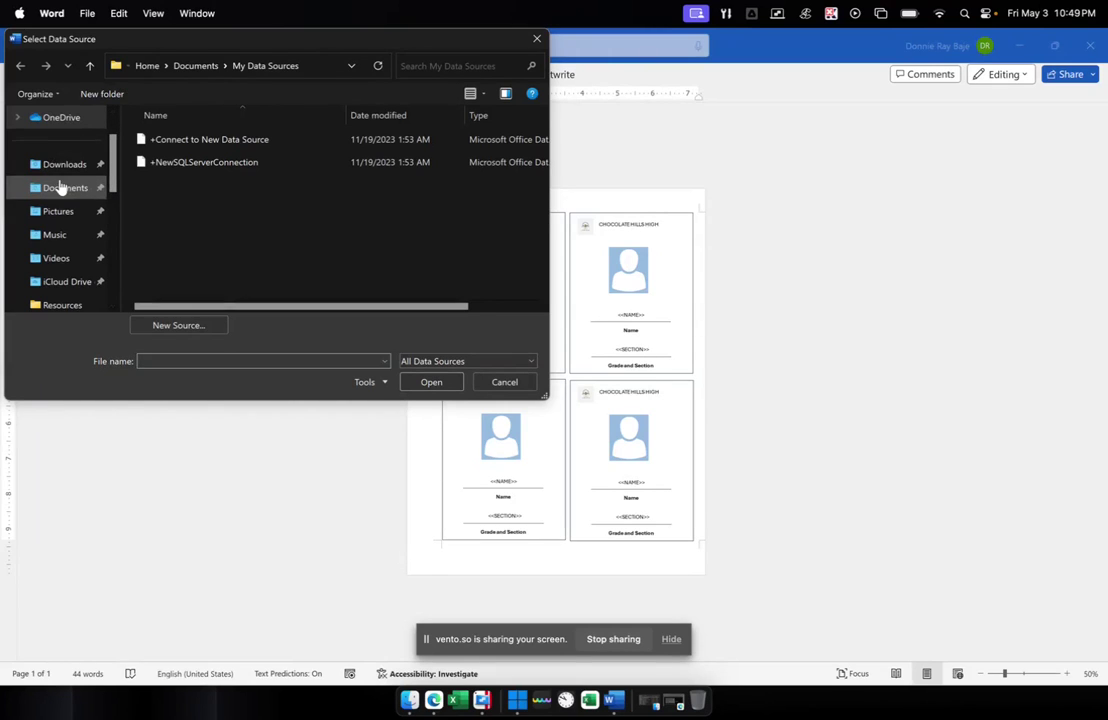
{"action": "left_click", "coordinate": [61, 188]}
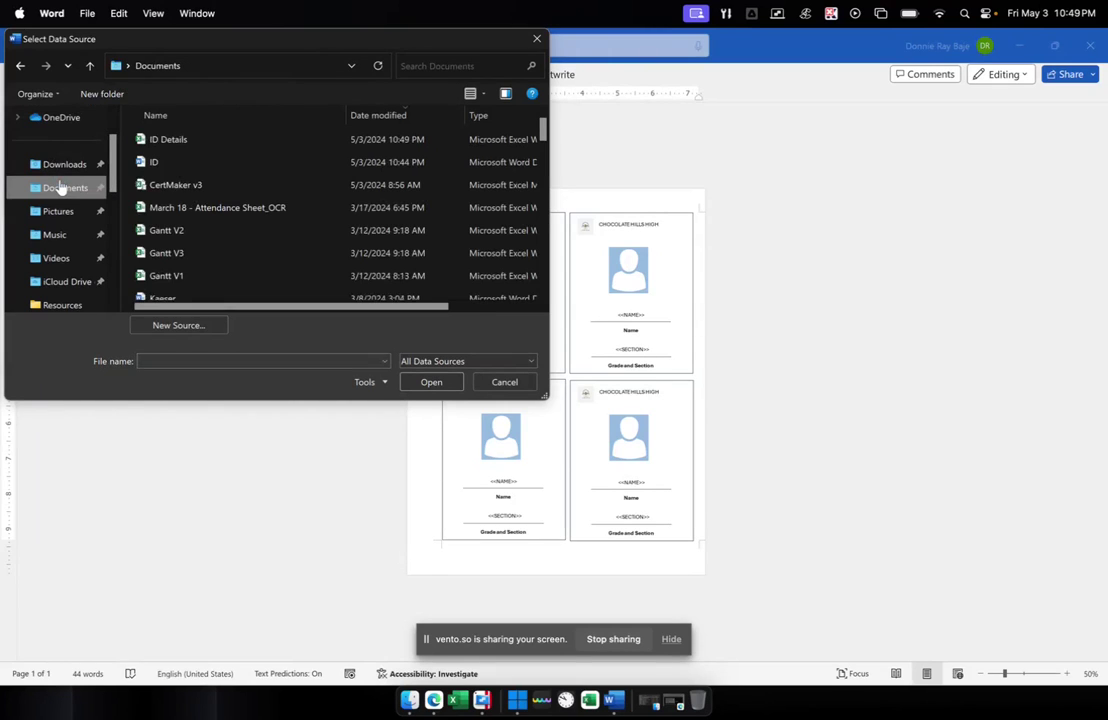
{"action": "left_click", "coordinate": [183, 140]}
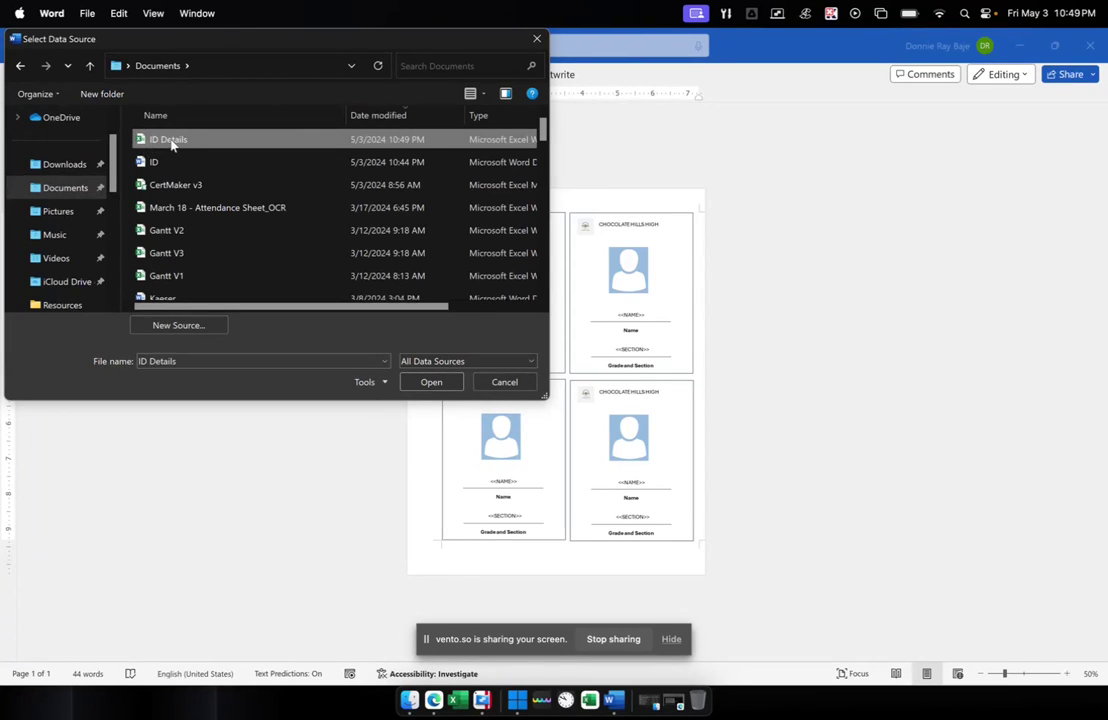
{"action": "left_click", "coordinate": [441, 386]}
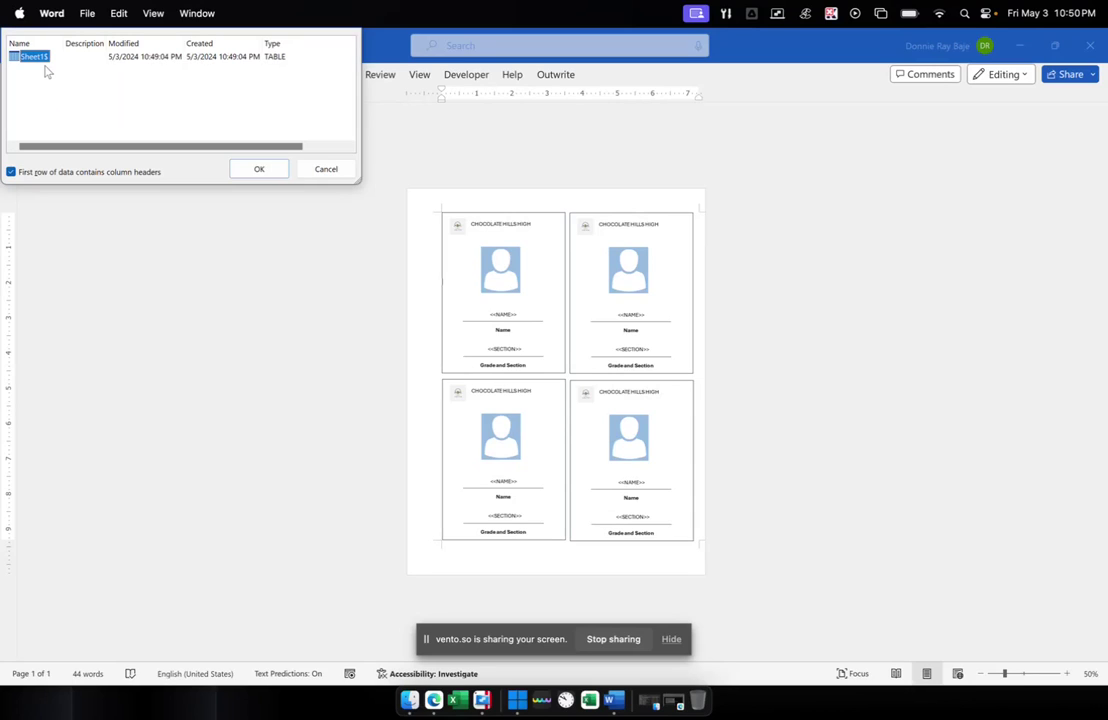
{"action": "left_click", "coordinate": [266, 167]}
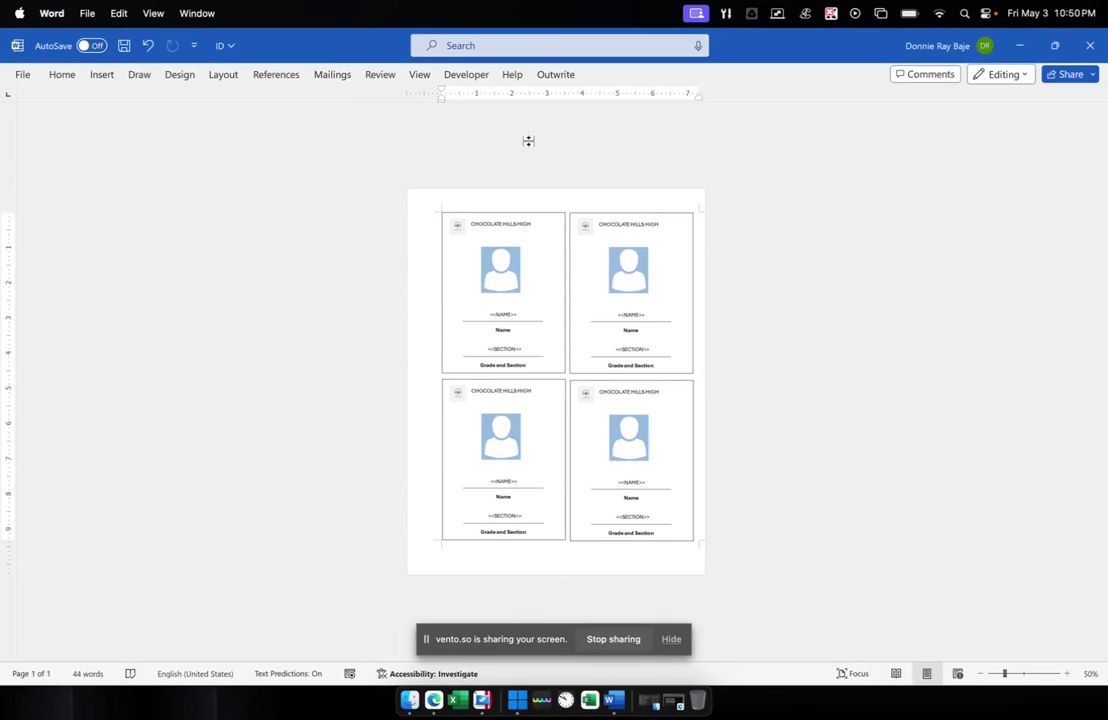
Replace the first card's <<NAME>> placeholder with the Name merge field.
{"action": "left_click", "coordinate": [333, 76]}
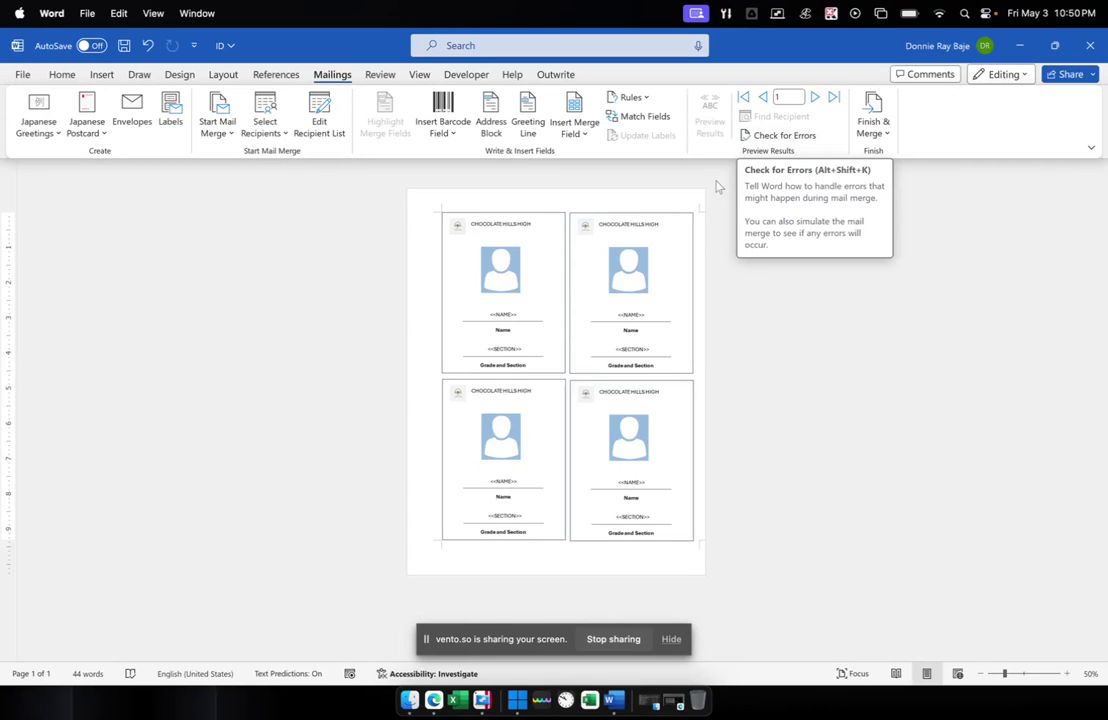
{"action": "left_click", "coordinate": [513, 316]}
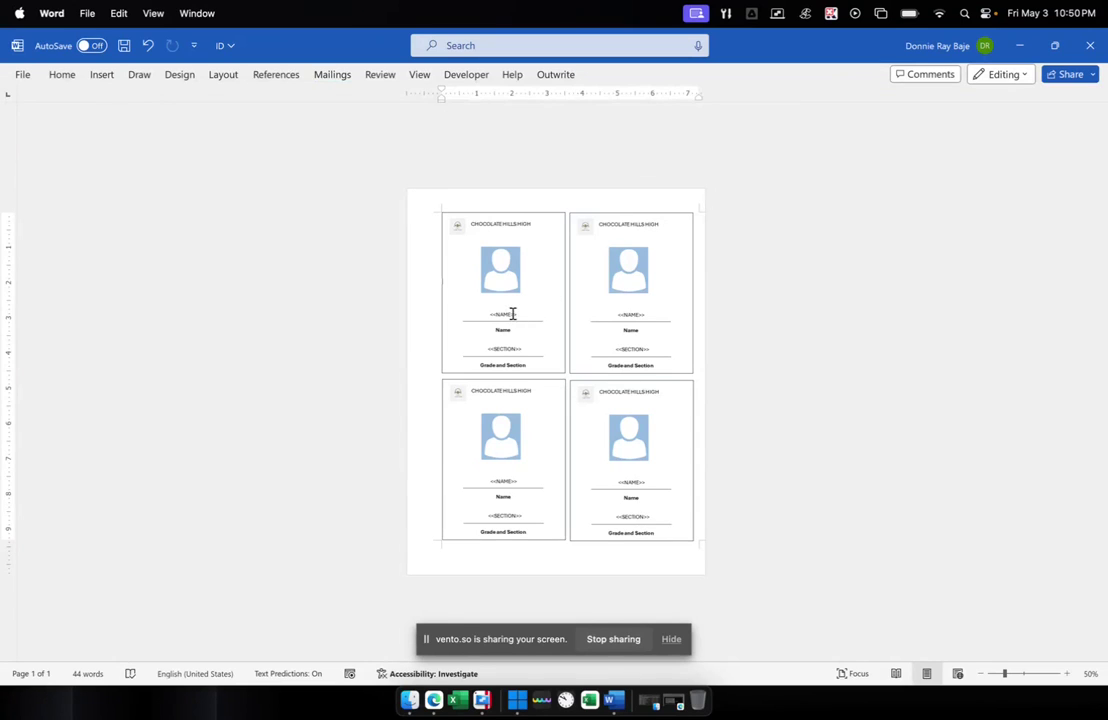
{"action": "left_click", "coordinate": [509, 314]}
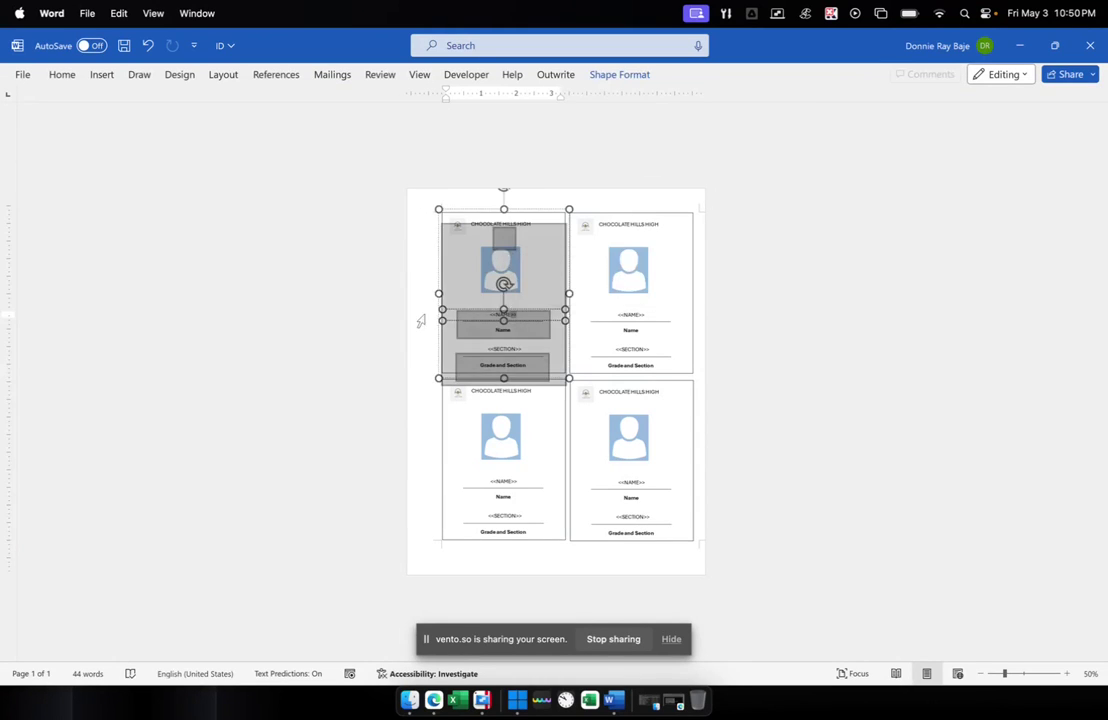
{"action": "left_click", "coordinate": [509, 314]}
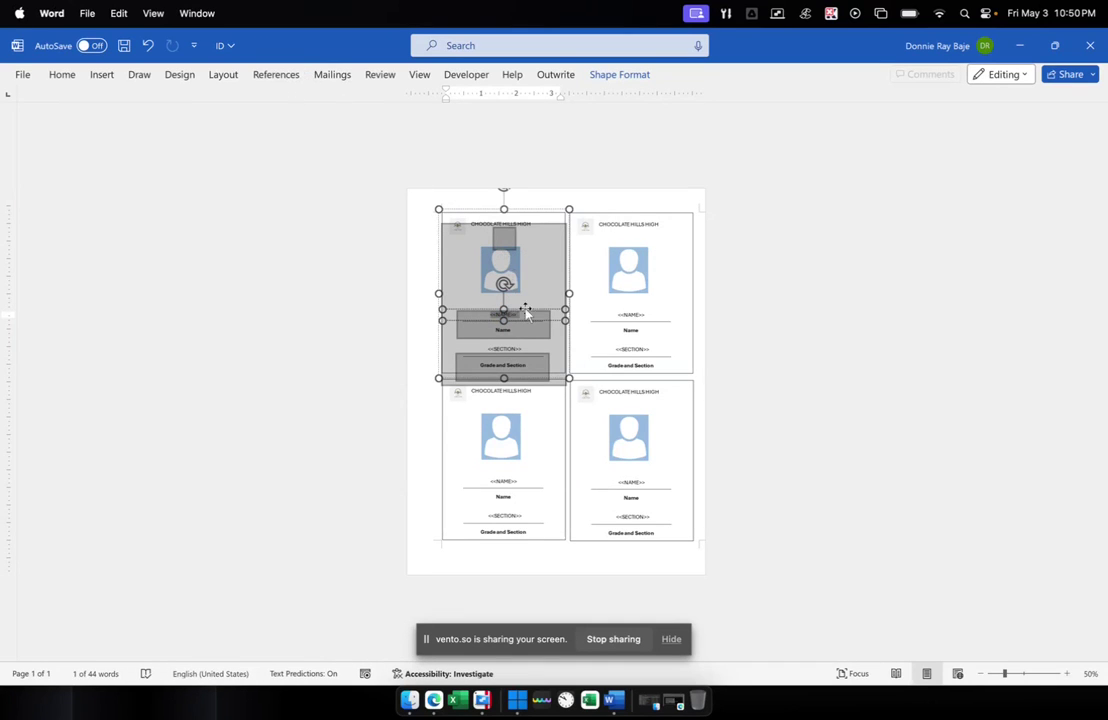
{"action": "left_click", "coordinate": [332, 76]}
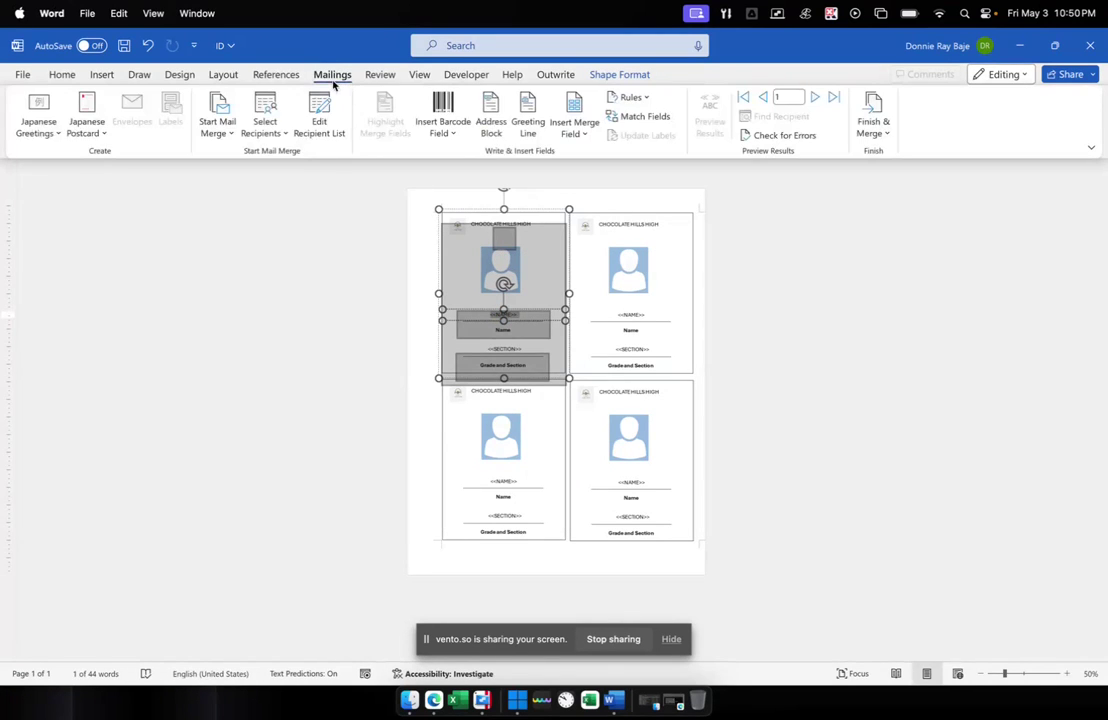
{"action": "left_click", "coordinate": [576, 136]}
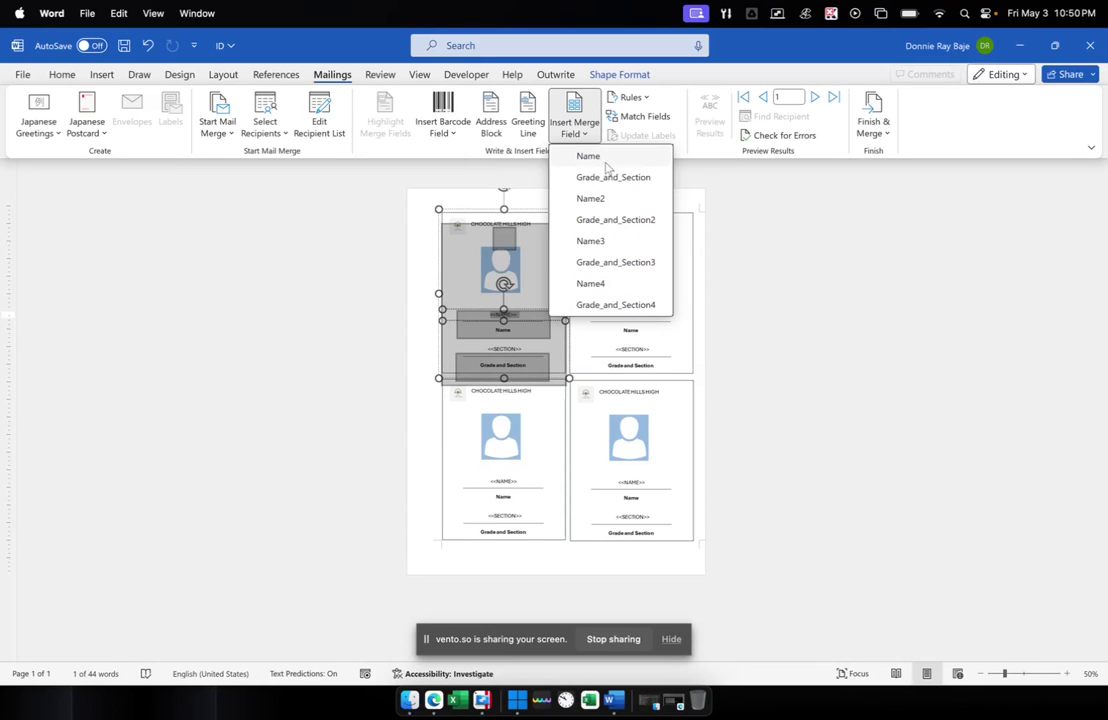
{"action": "left_click", "coordinate": [600, 158]}
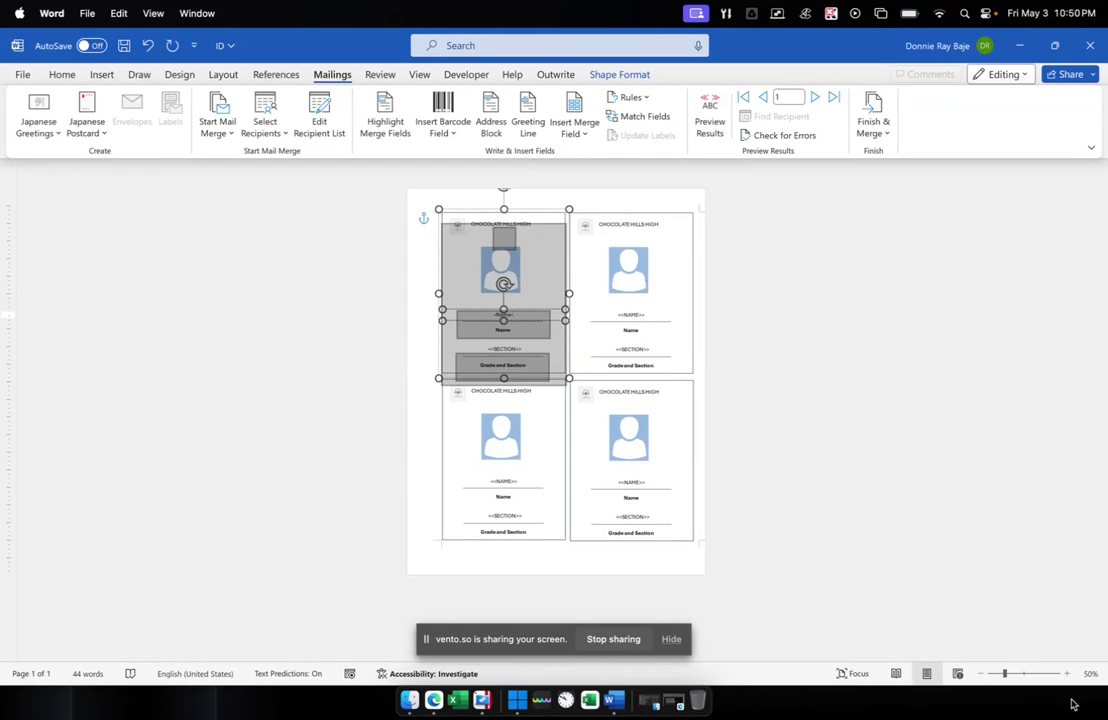
Zoom to 84% and replace the first card's <<SECTION>> with the Grade_and_Section field.
{"action": "key", "text": "super+alt+r"}
{"action": "left_click", "coordinate": [1018, 673]}
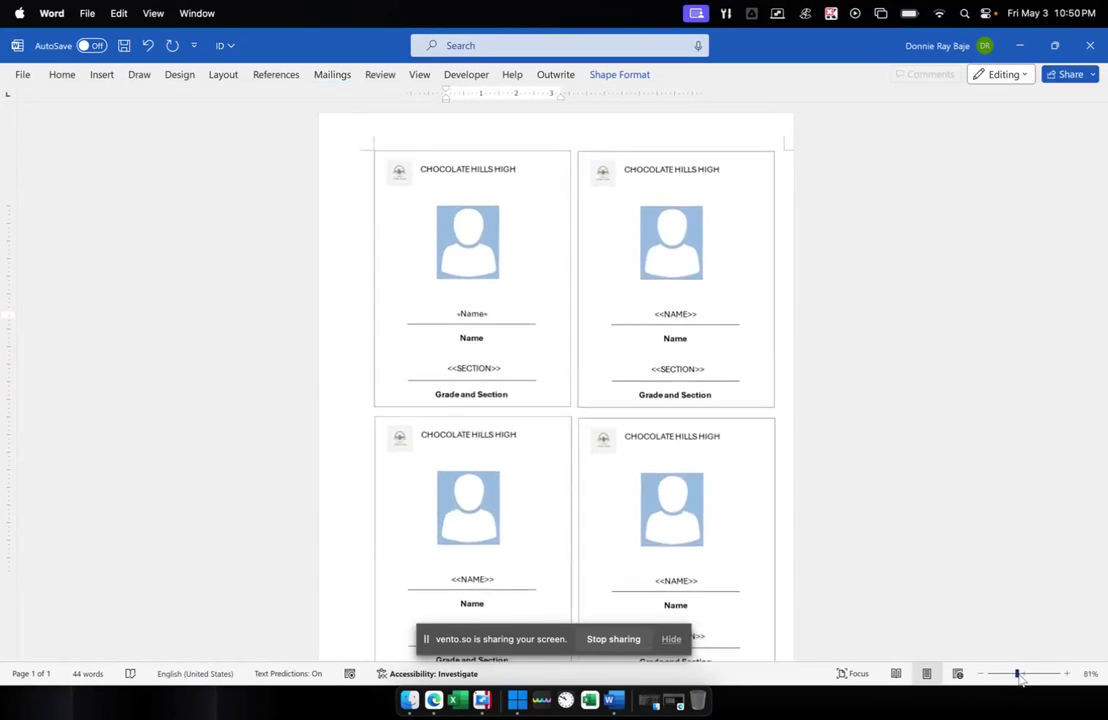
{"action": "left_click", "coordinate": [494, 374]}
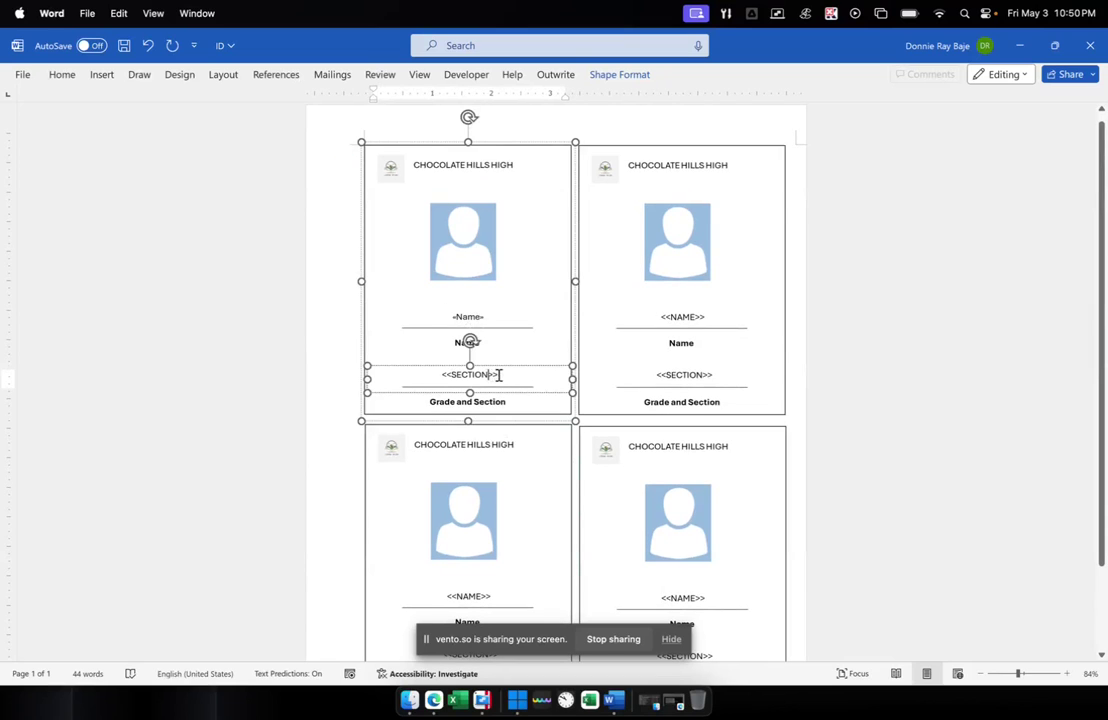
{"action": "left_click_drag", "start_coordinate": [494, 374], "coordinate": [432, 375]}
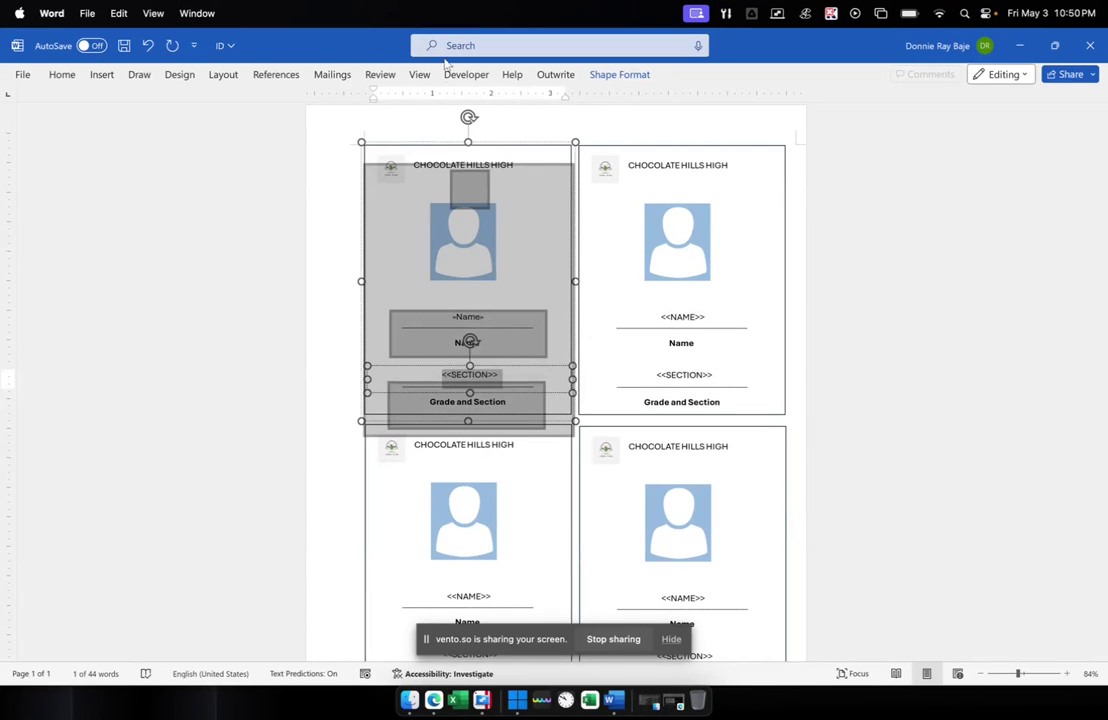
{"action": "left_click", "coordinate": [322, 77]}
{"action": "left_click", "coordinate": [589, 128]}
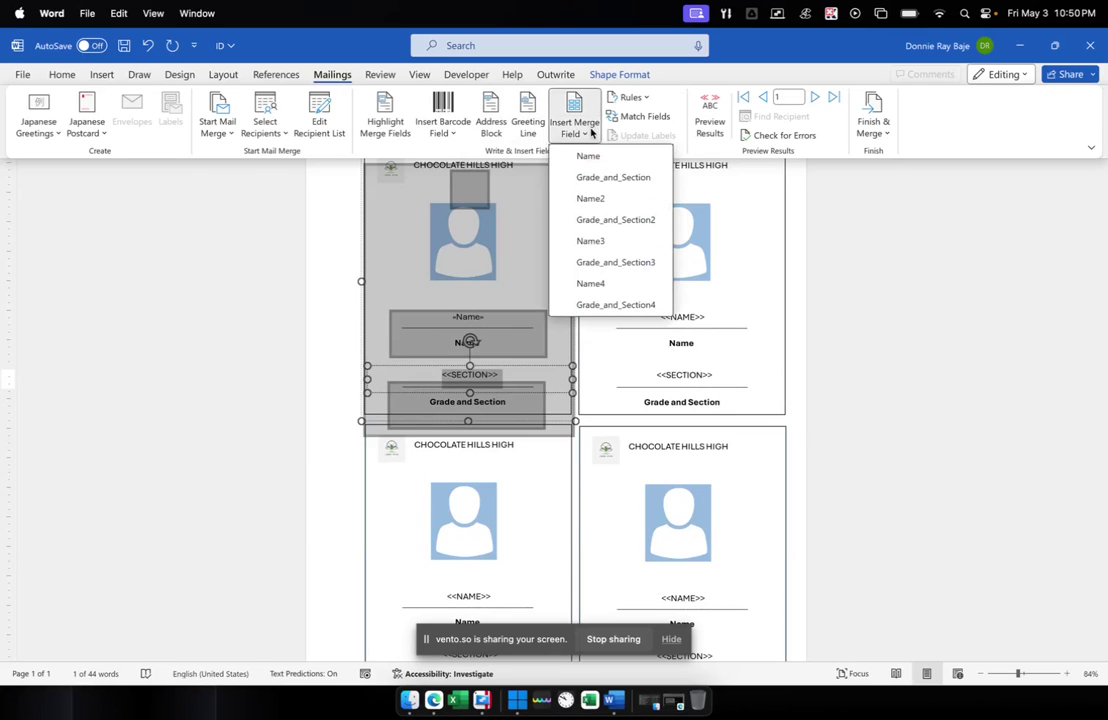
{"action": "left_click", "coordinate": [600, 179]}
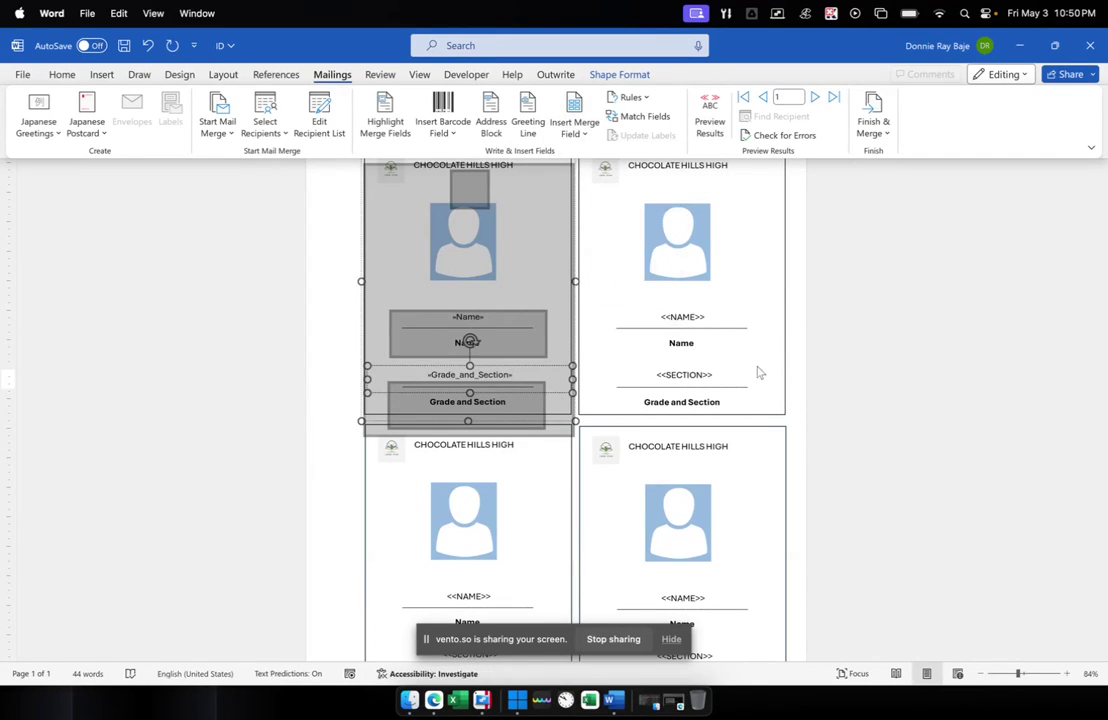
{"action": "key", "text": "ctrl+F1"}
Put Name2 and Grade_and_Section2 fields into the top-right card's placeholders.
{"action": "double_click", "coordinate": [690, 316]}
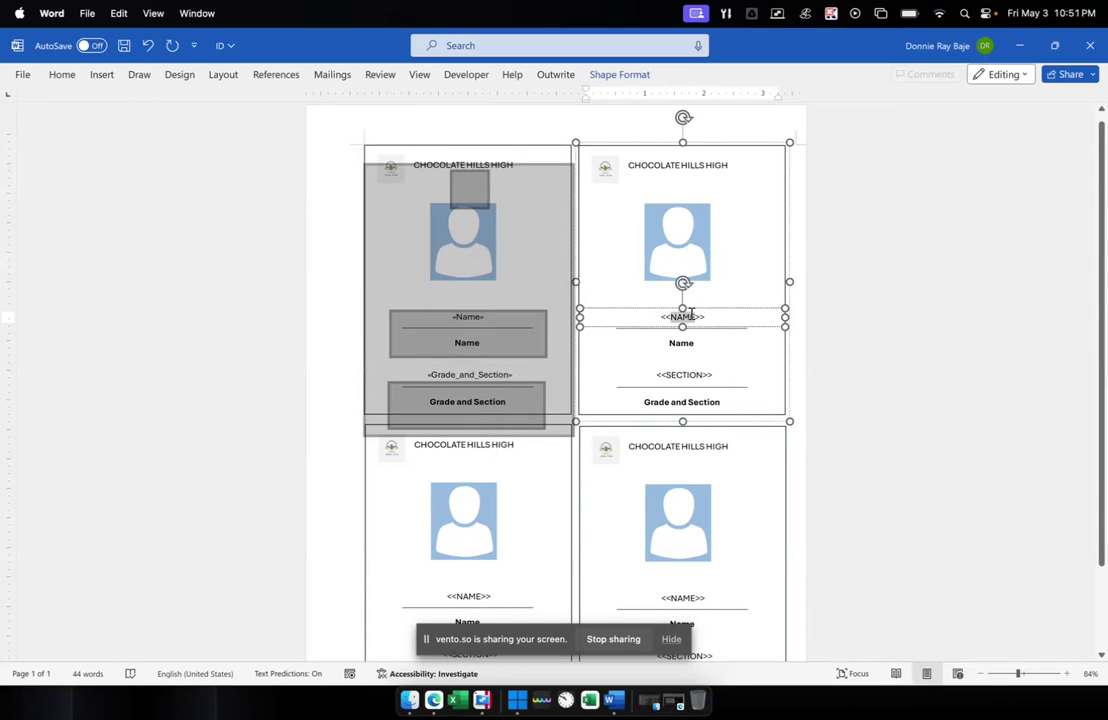
{"action": "left_click", "coordinate": [333, 77]}
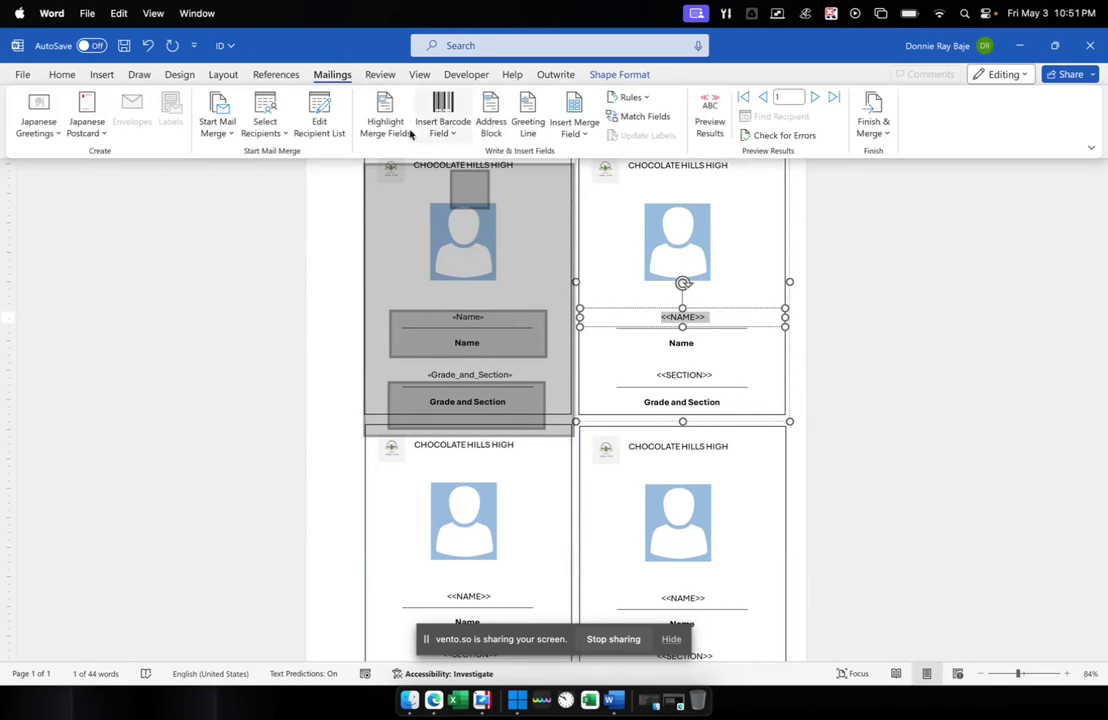
{"action": "left_click", "coordinate": [582, 130]}
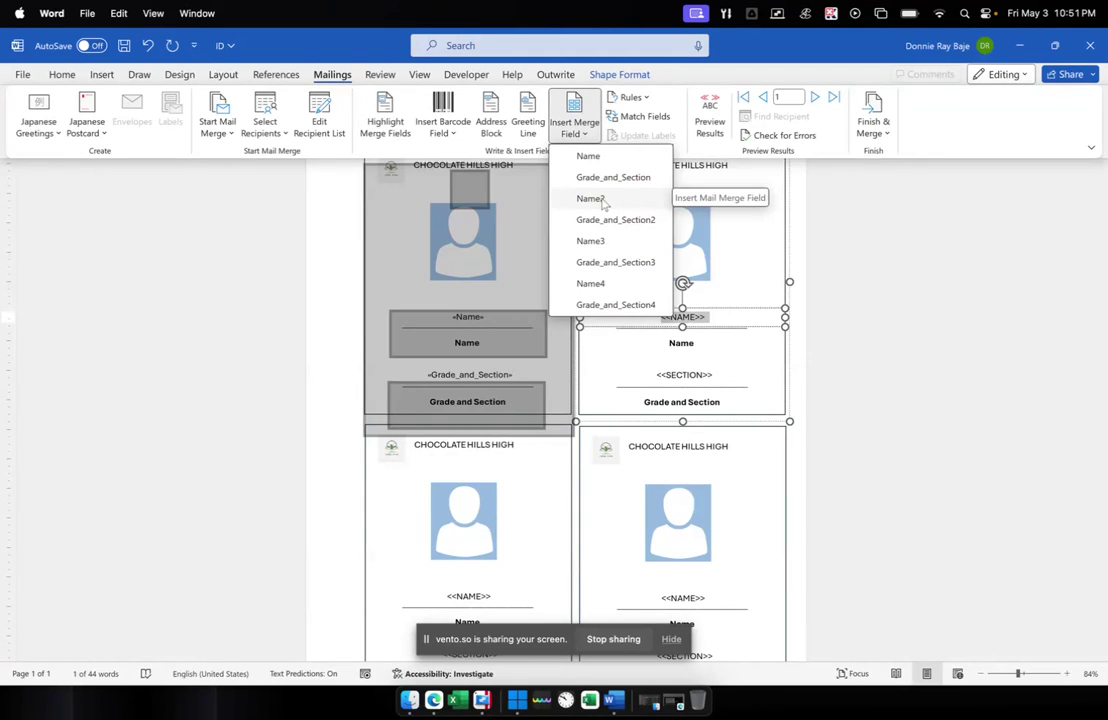
{"action": "left_click", "coordinate": [603, 199]}
{"action": "left_click", "coordinate": [704, 370]}
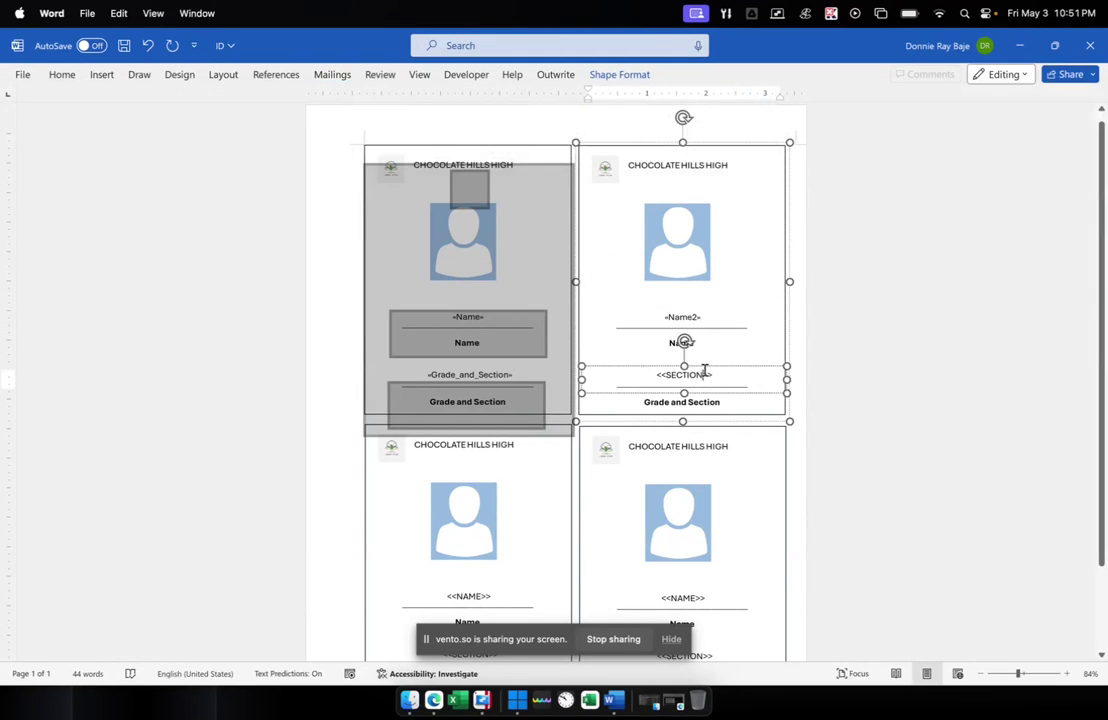
{"action": "triple_click", "coordinate": [711, 374]}
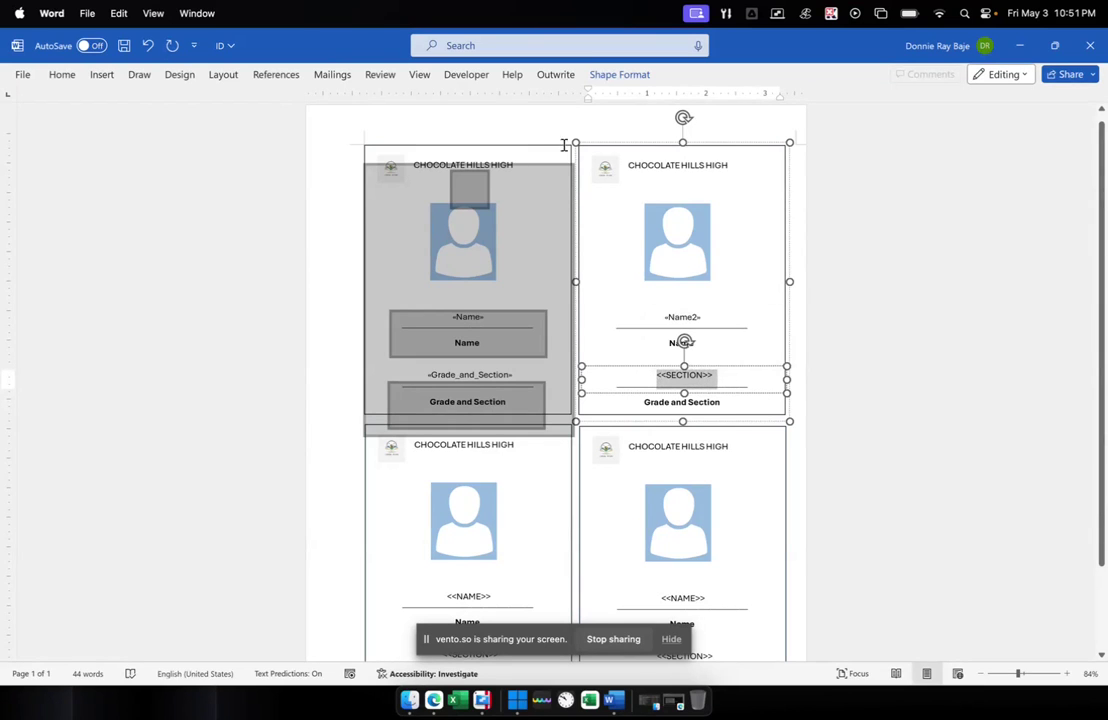
{"action": "left_click", "coordinate": [330, 74]}
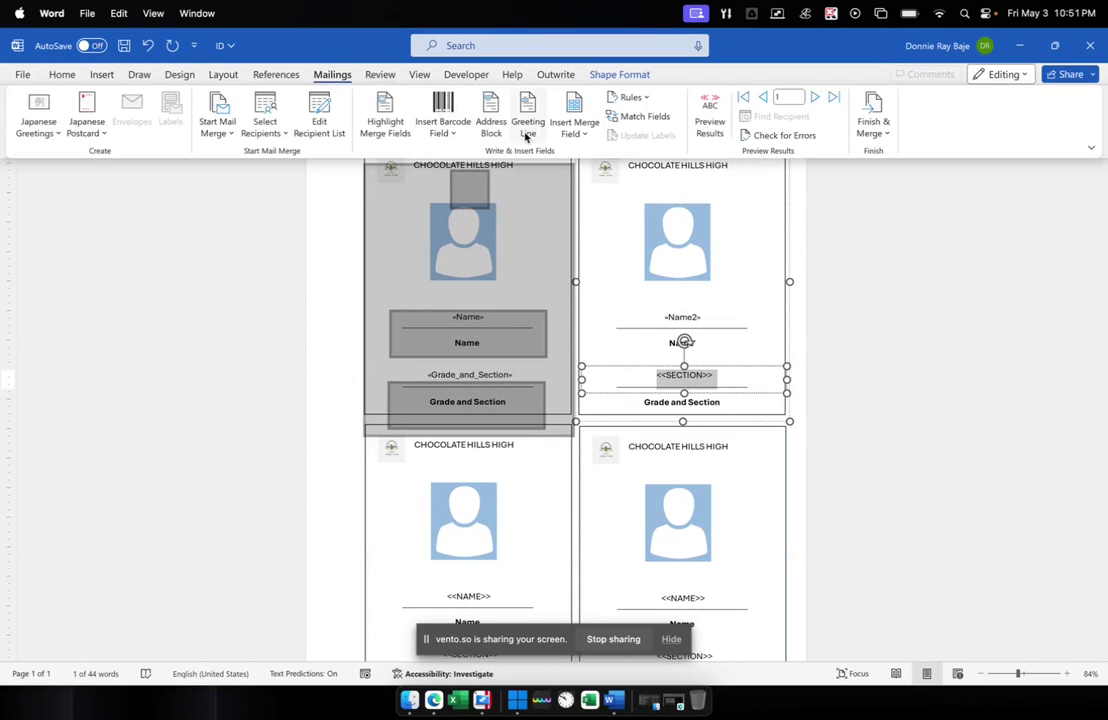
{"action": "left_click", "coordinate": [574, 118]}
{"action": "left_click", "coordinate": [616, 220]}
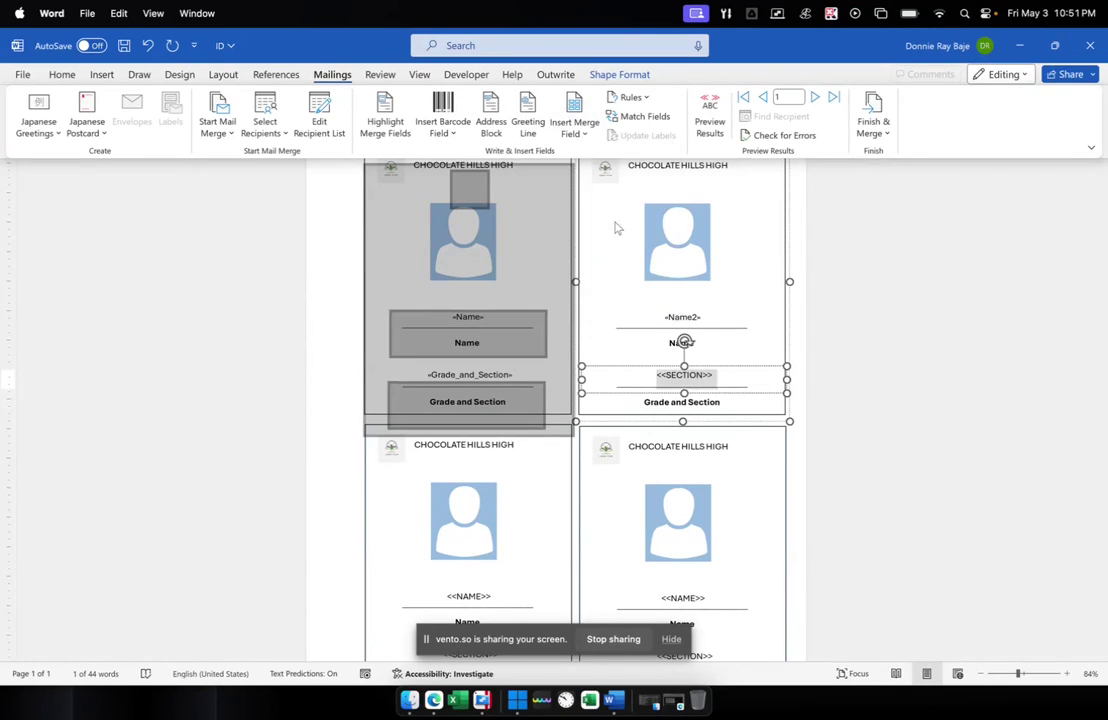
Put Name3 and Grade_and_Section3 fields into the lower-left card's placeholders.
{"action": "scroll", "coordinate": [616, 235], "scroll_direction": "down", "scroll_amount": 5}
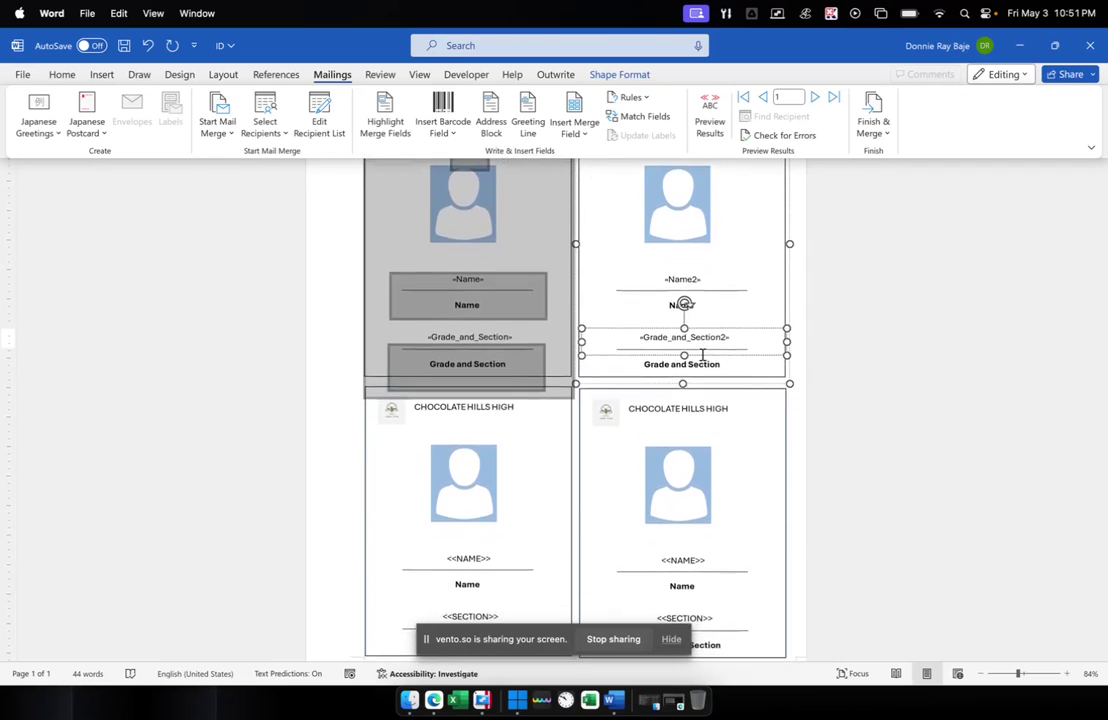
{"action": "double_click", "coordinate": [492, 493]}
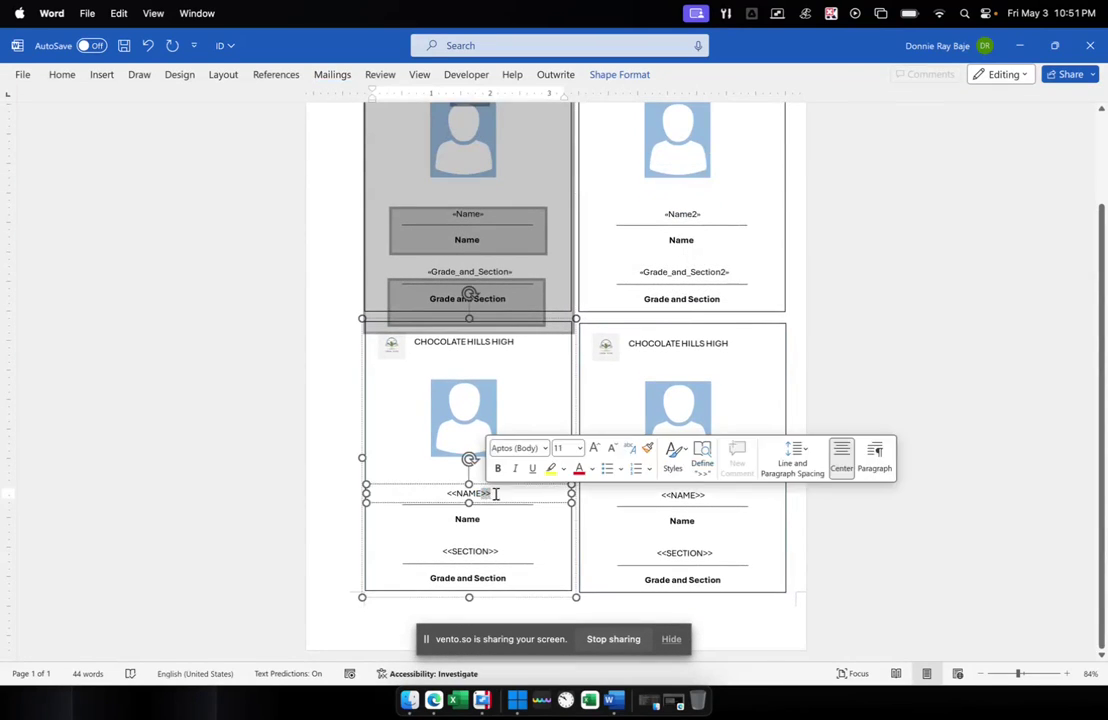
{"action": "triple_click", "coordinate": [468, 493]}
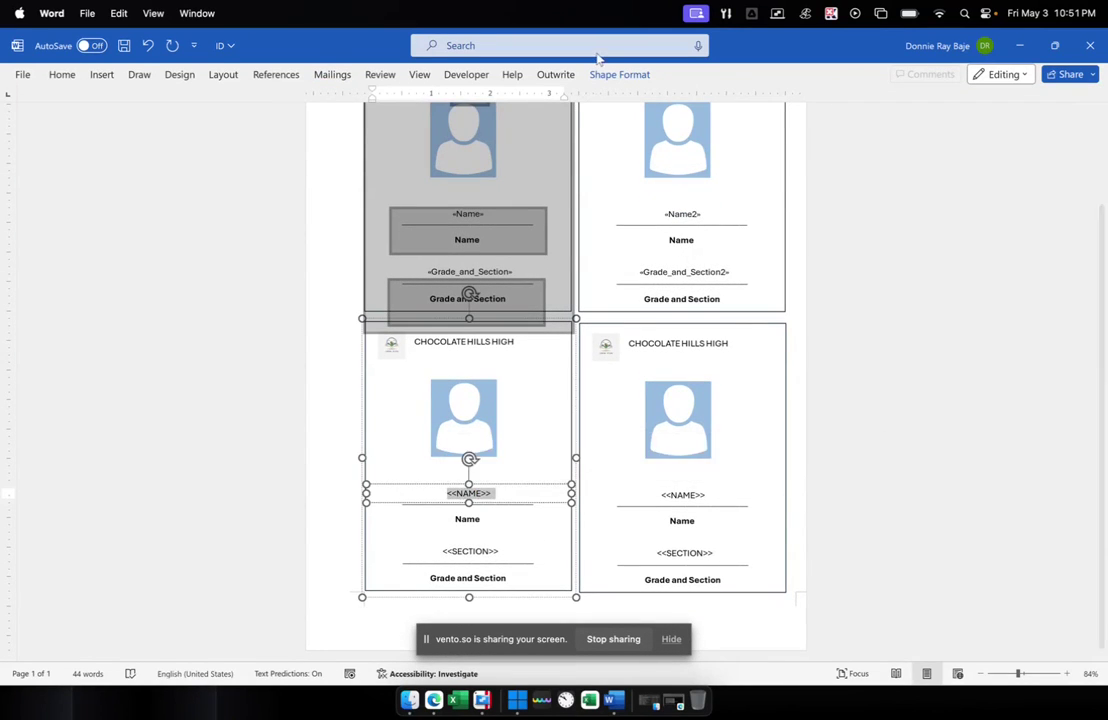
{"action": "left_click", "coordinate": [330, 74]}
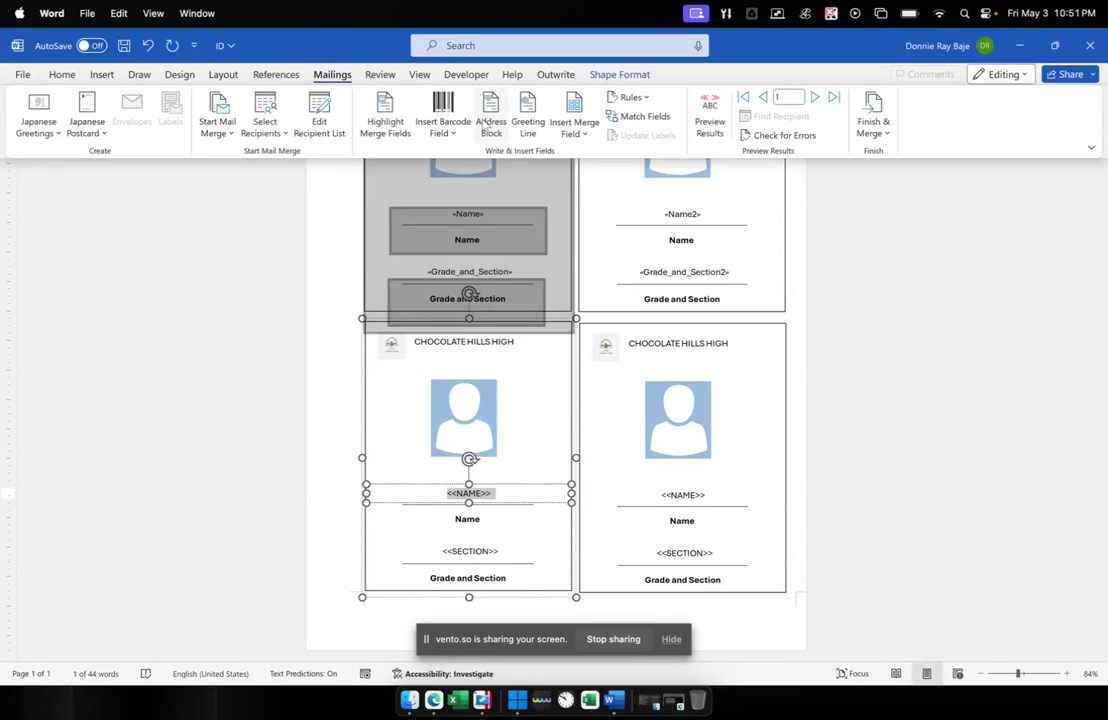
{"action": "left_click", "coordinate": [580, 133]}
{"action": "left_click", "coordinate": [590, 241]}
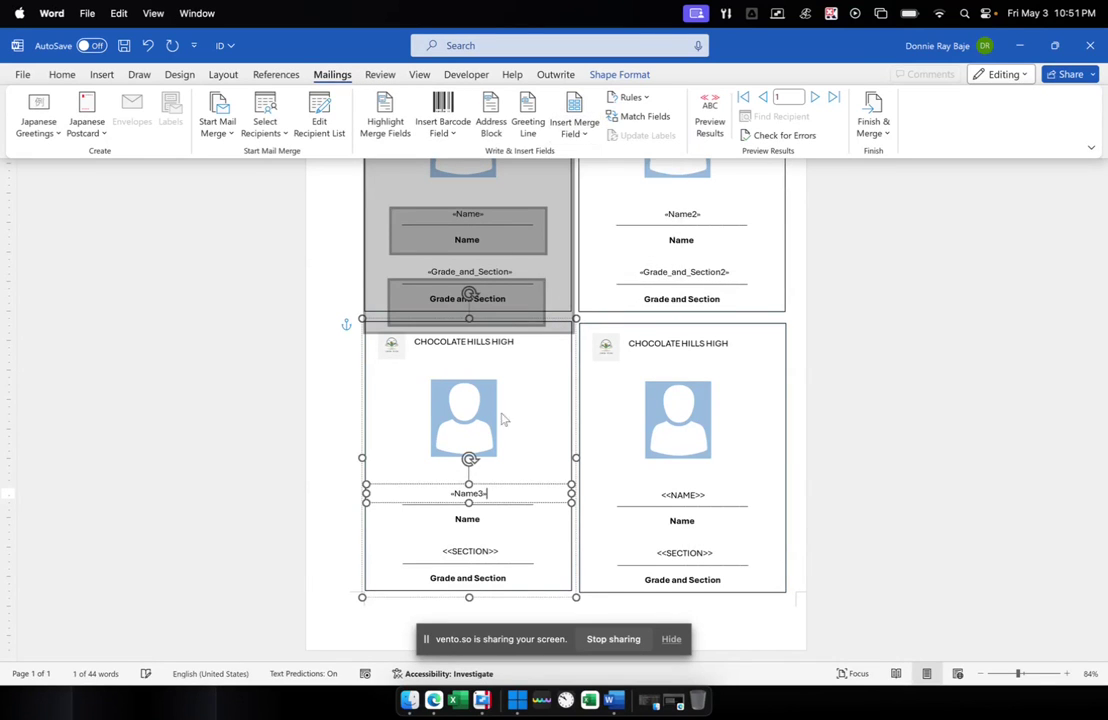
{"action": "left_click", "coordinate": [482, 551]}
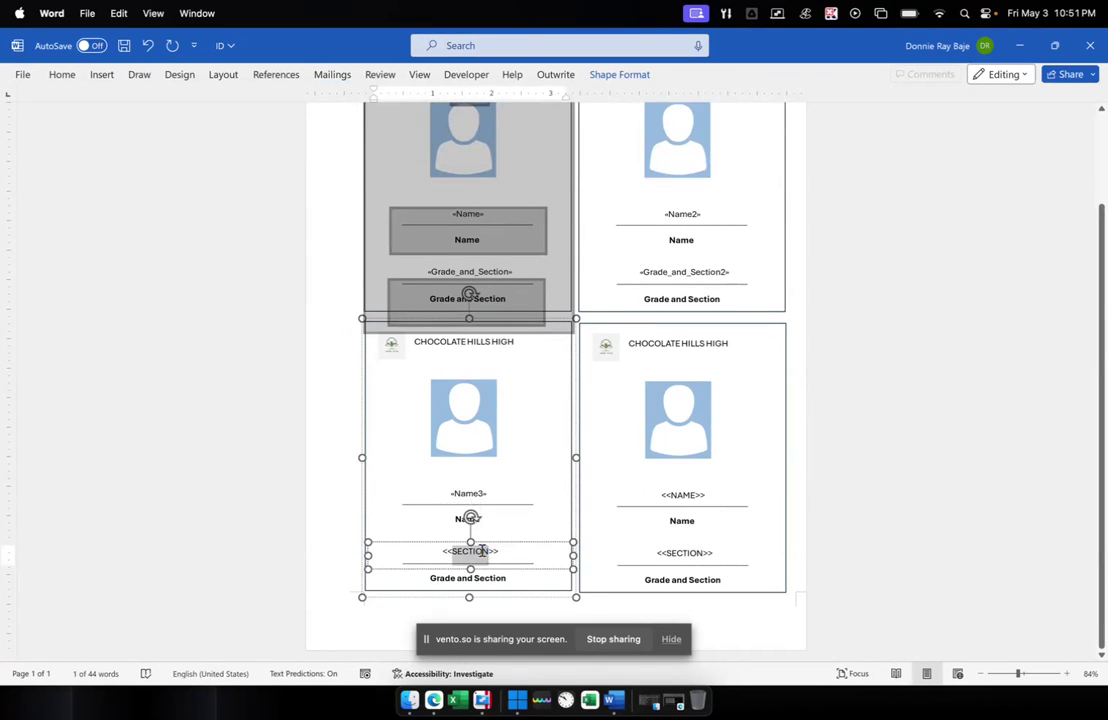
{"action": "left_click_drag", "start_coordinate": [505, 552], "coordinate": [437, 553]}
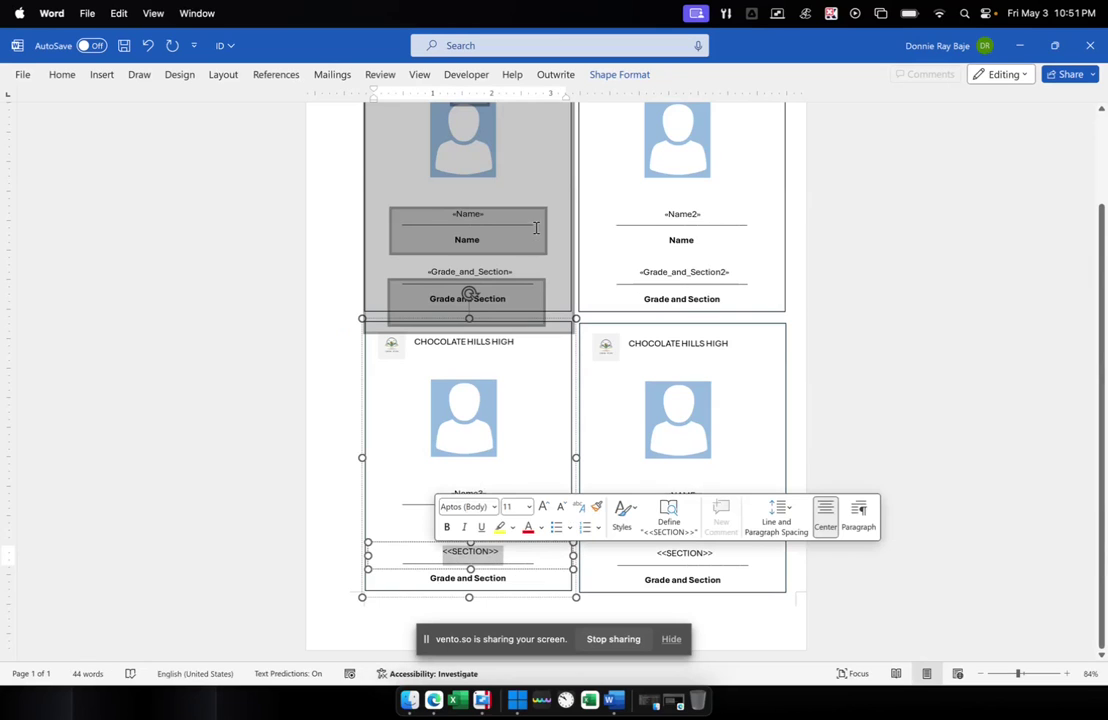
{"action": "left_click", "coordinate": [333, 75]}
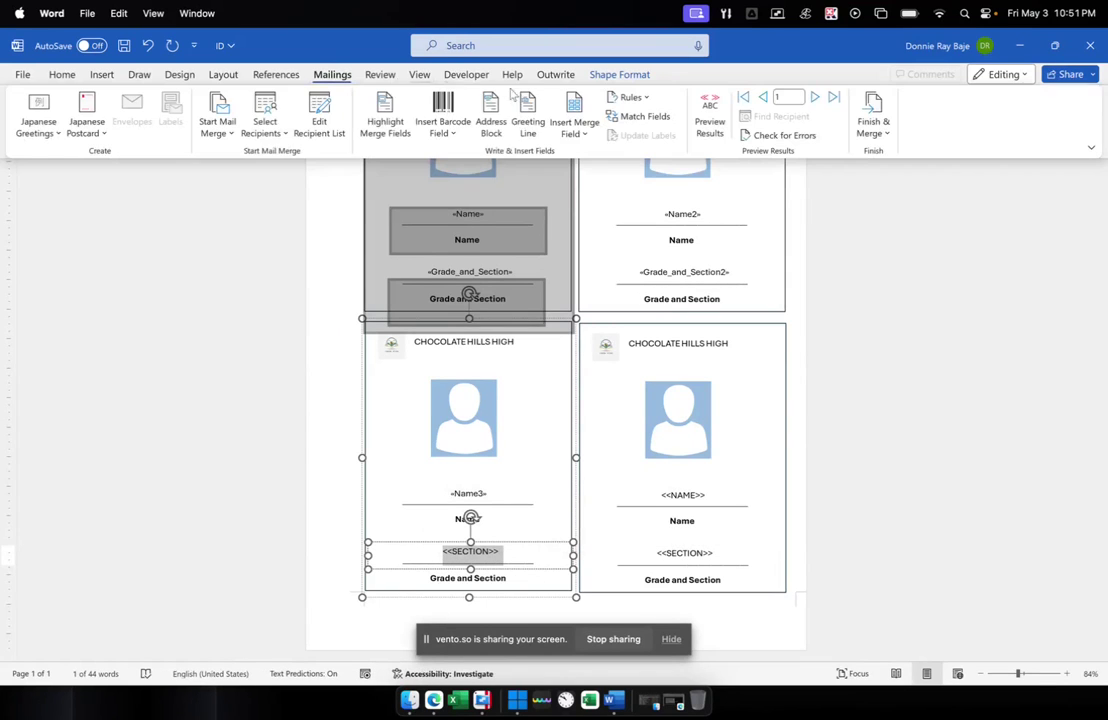
{"action": "left_click", "coordinate": [574, 125]}
{"action": "left_click", "coordinate": [588, 263]}
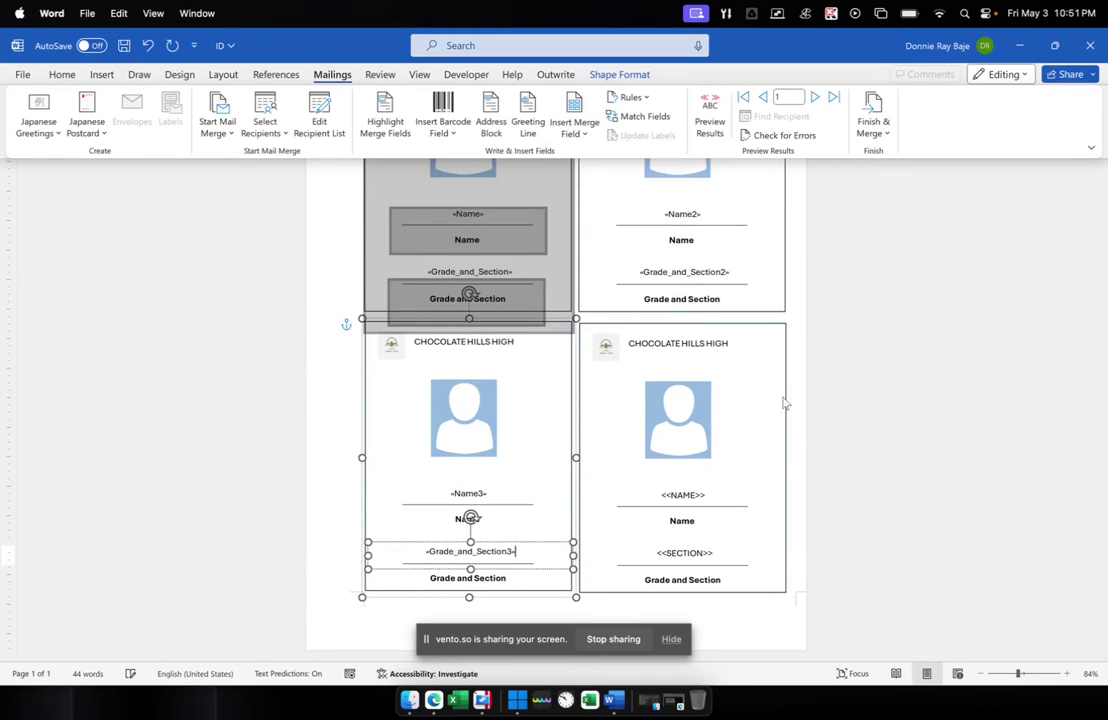
Put Name4 and Grade_and_Section4 fields into the lower-right card's placeholders.
{"action": "left_click", "coordinate": [697, 490]}
{"action": "left_click", "coordinate": [703, 494]}
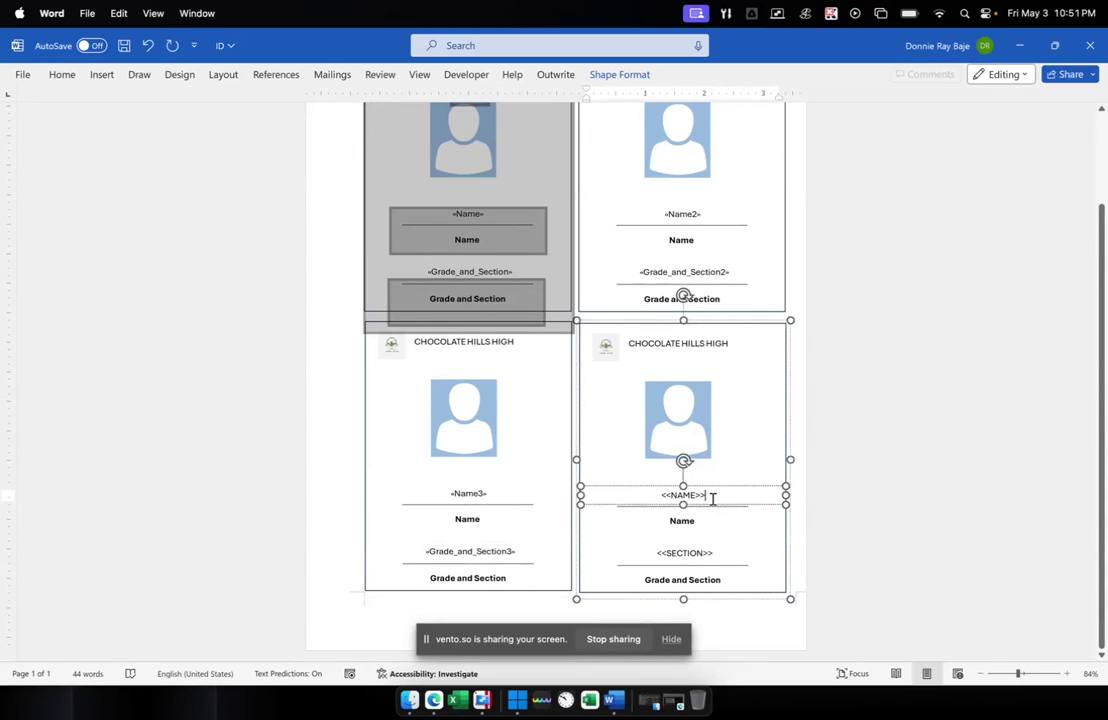
{"action": "double_click", "coordinate": [684, 493]}
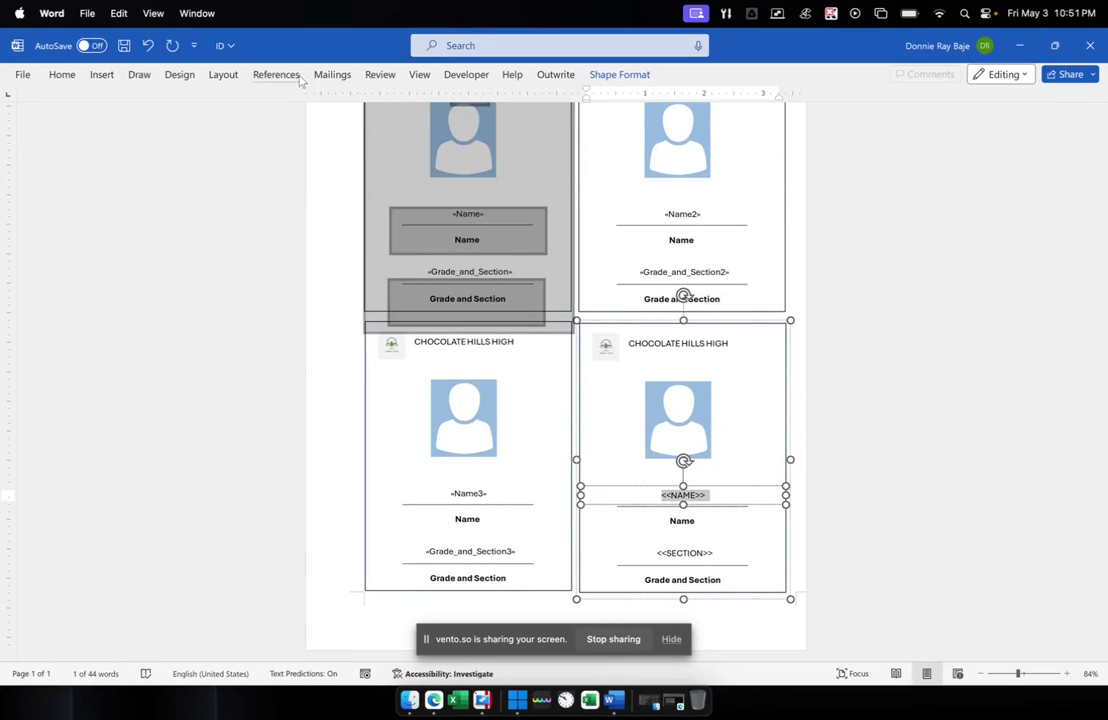
{"action": "left_click", "coordinate": [329, 75]}
{"action": "left_click", "coordinate": [572, 127]}
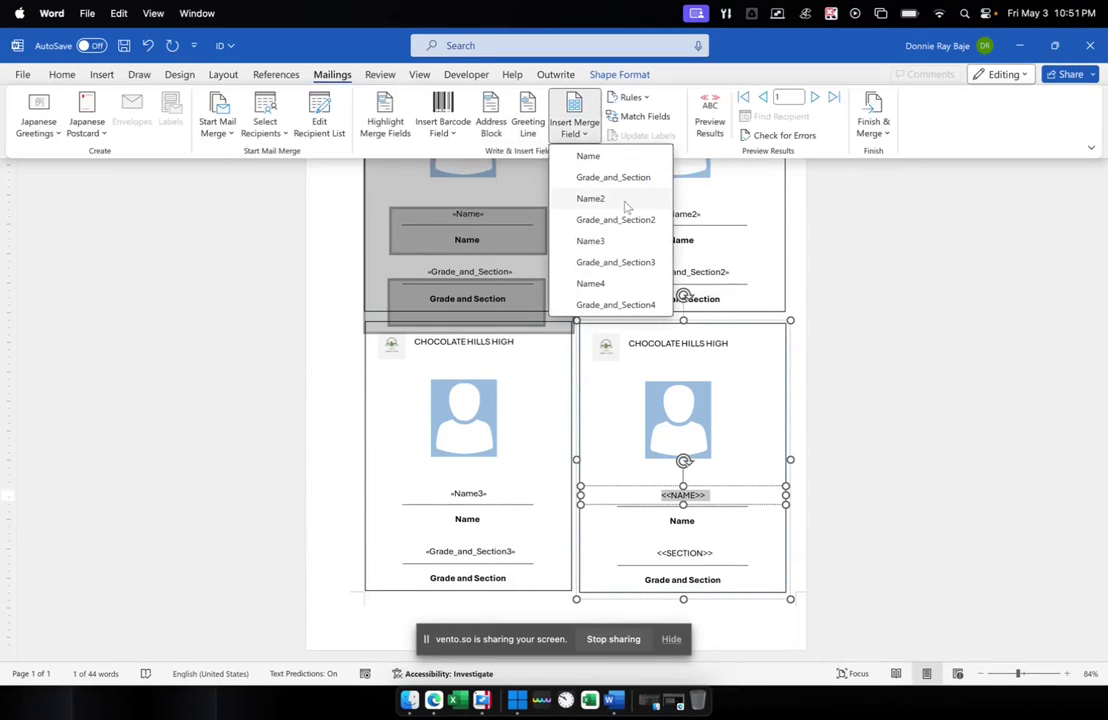
{"action": "left_click", "coordinate": [590, 283]}
{"action": "left_click", "coordinate": [710, 550]}
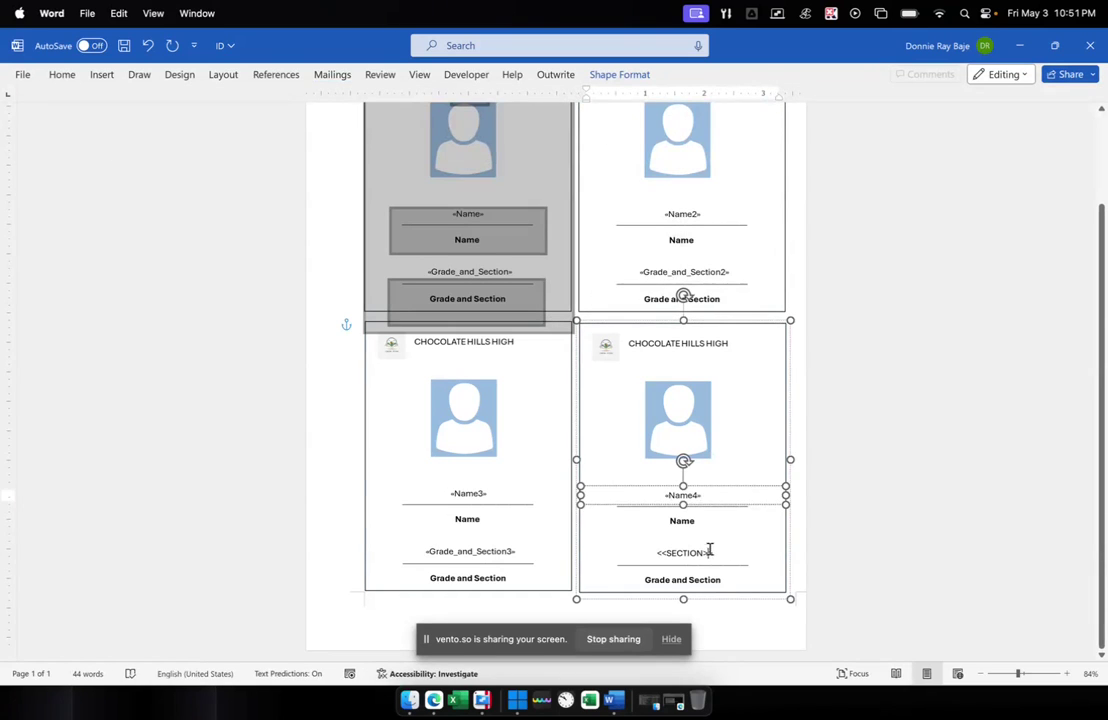
{"action": "left_click_drag", "start_coordinate": [715, 549], "coordinate": [640, 549]}
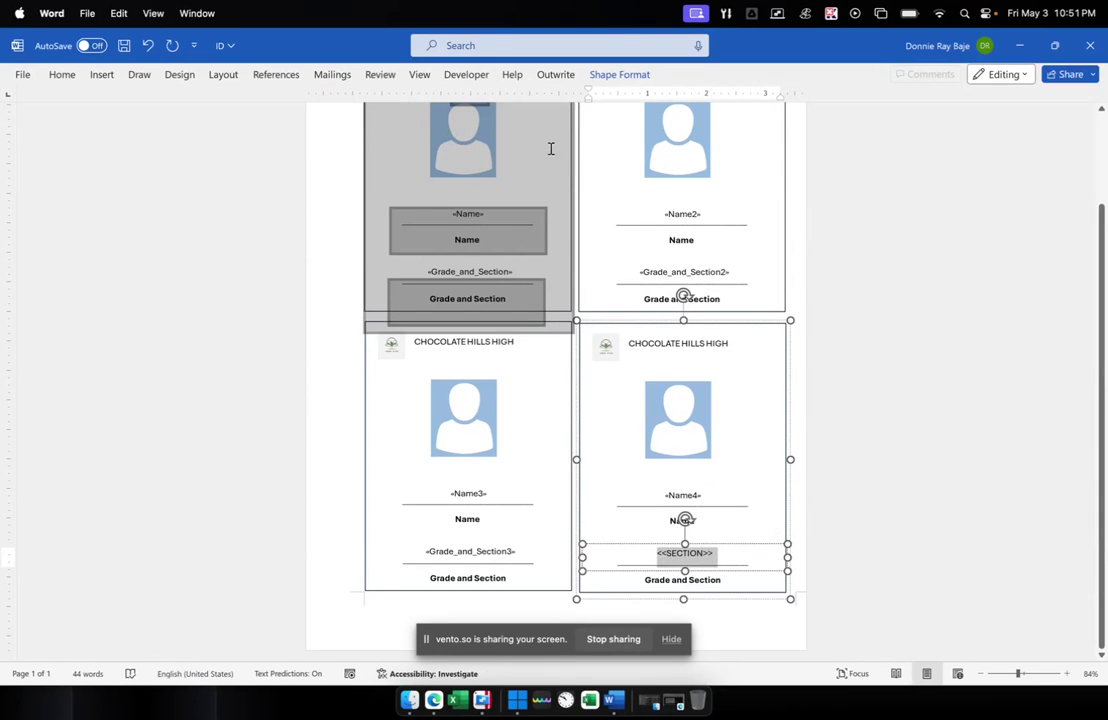
{"action": "left_click", "coordinate": [332, 74]}
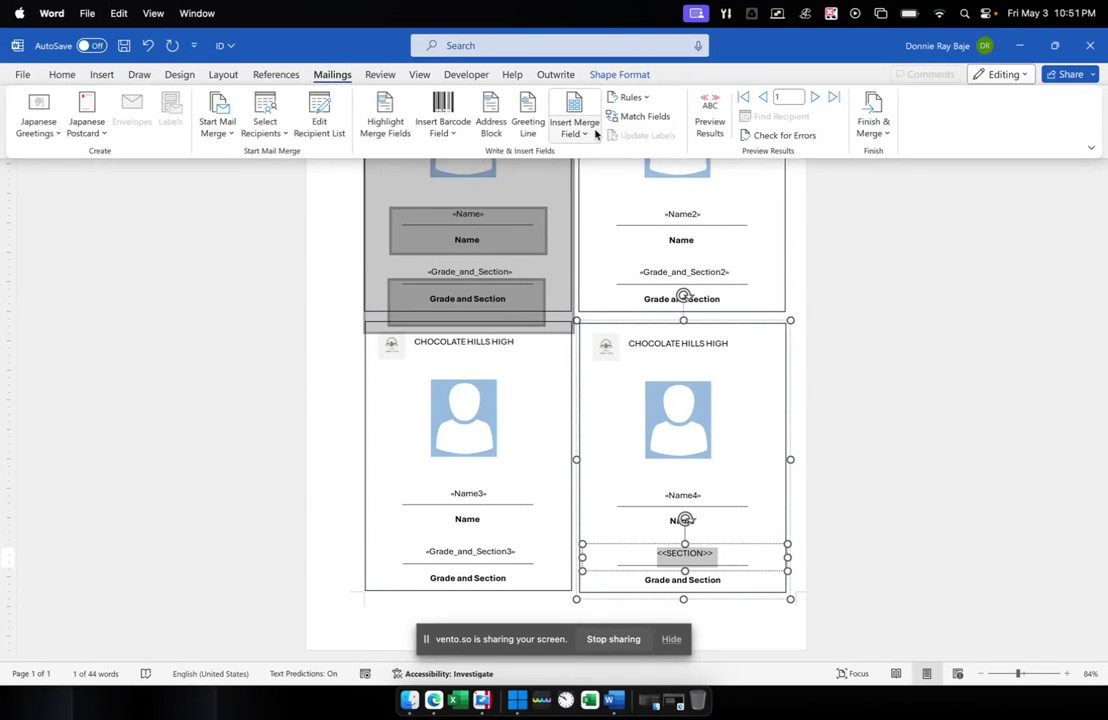
{"action": "left_click", "coordinate": [575, 127]}
{"action": "left_click", "coordinate": [615, 304]}
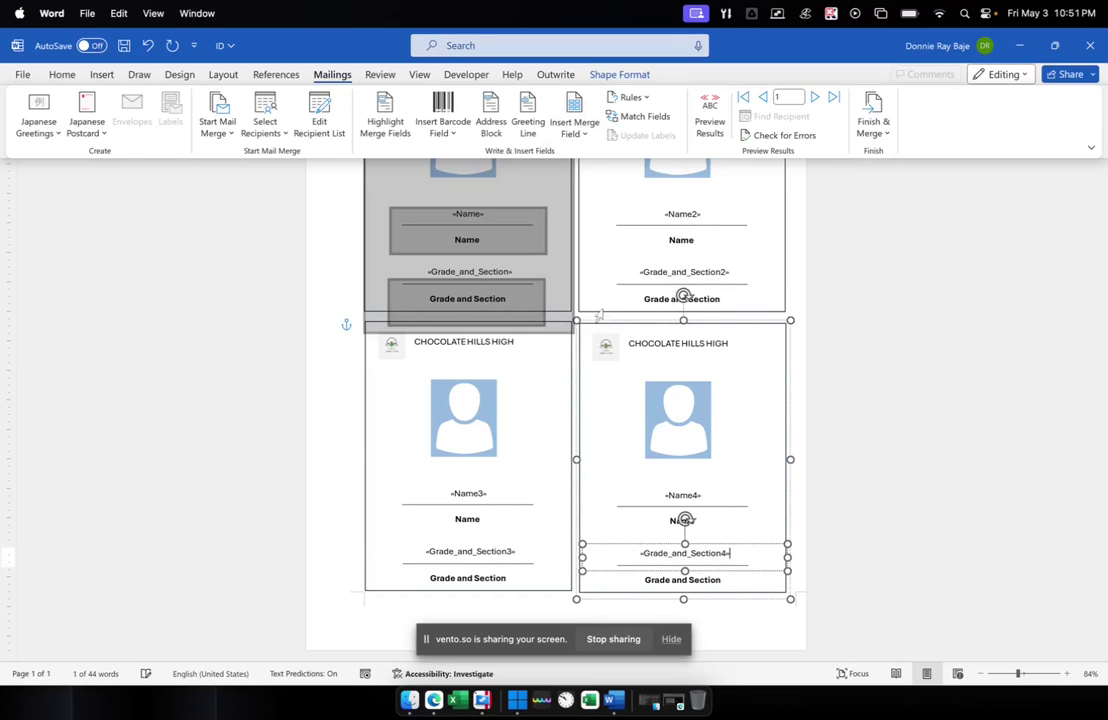
Collapse the ribbon, deselect the cards, and minimize then restore the Word window.
{"action": "left_click", "coordinate": [799, 428]}
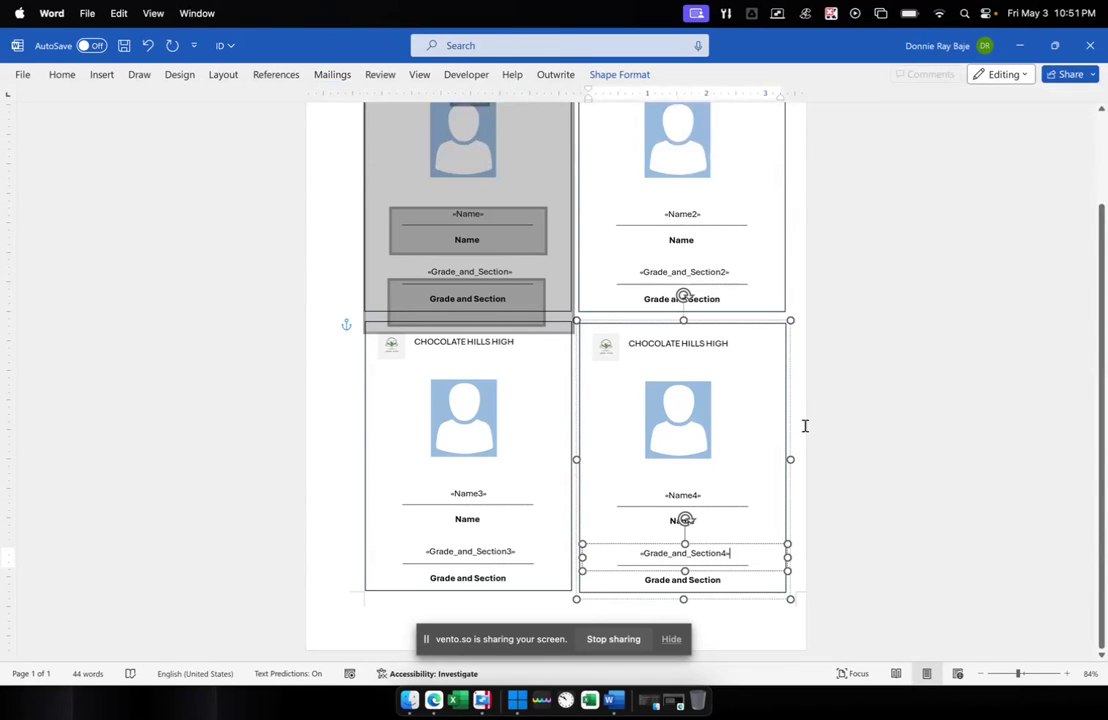
{"action": "left_click", "coordinate": [802, 424]}
{"action": "scroll", "coordinate": [767, 315], "scroll_direction": "up", "scroll_amount": 1}
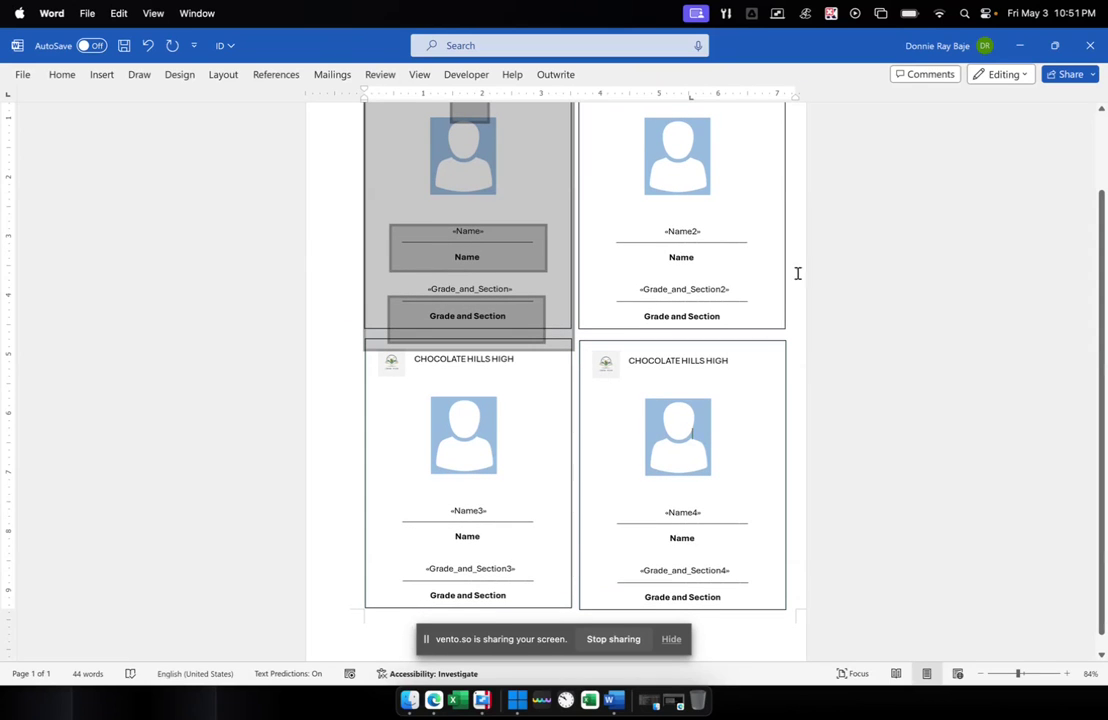
{"action": "left_click", "coordinate": [1019, 45]}
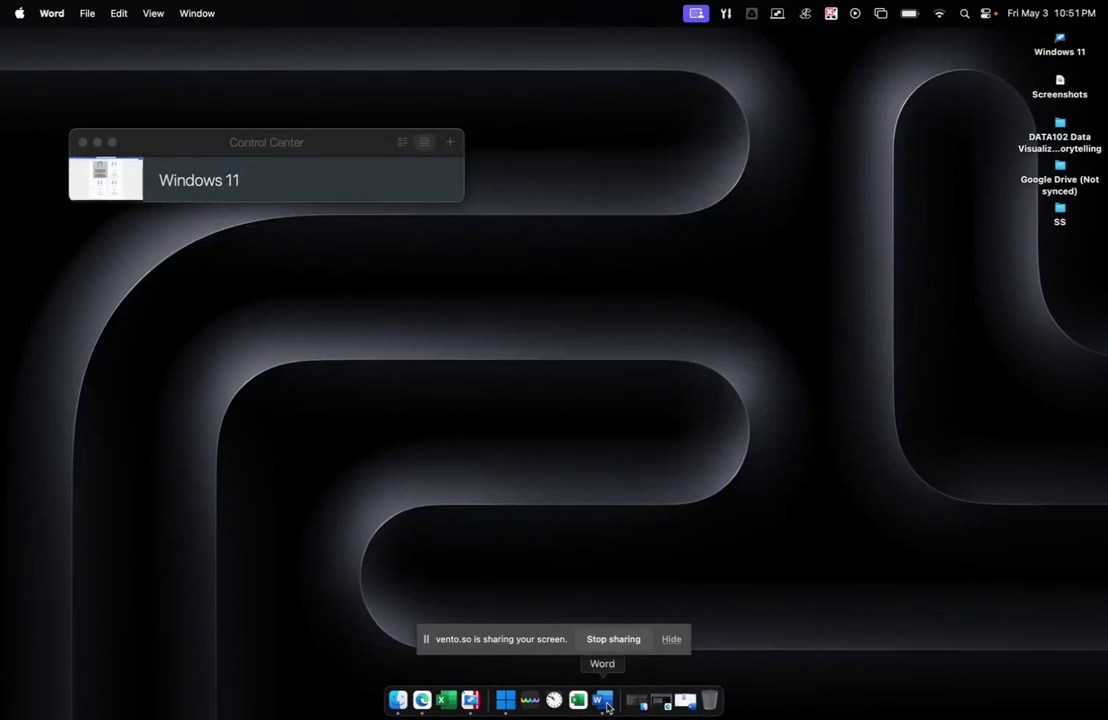
{"action": "left_click", "coordinate": [604, 700]}
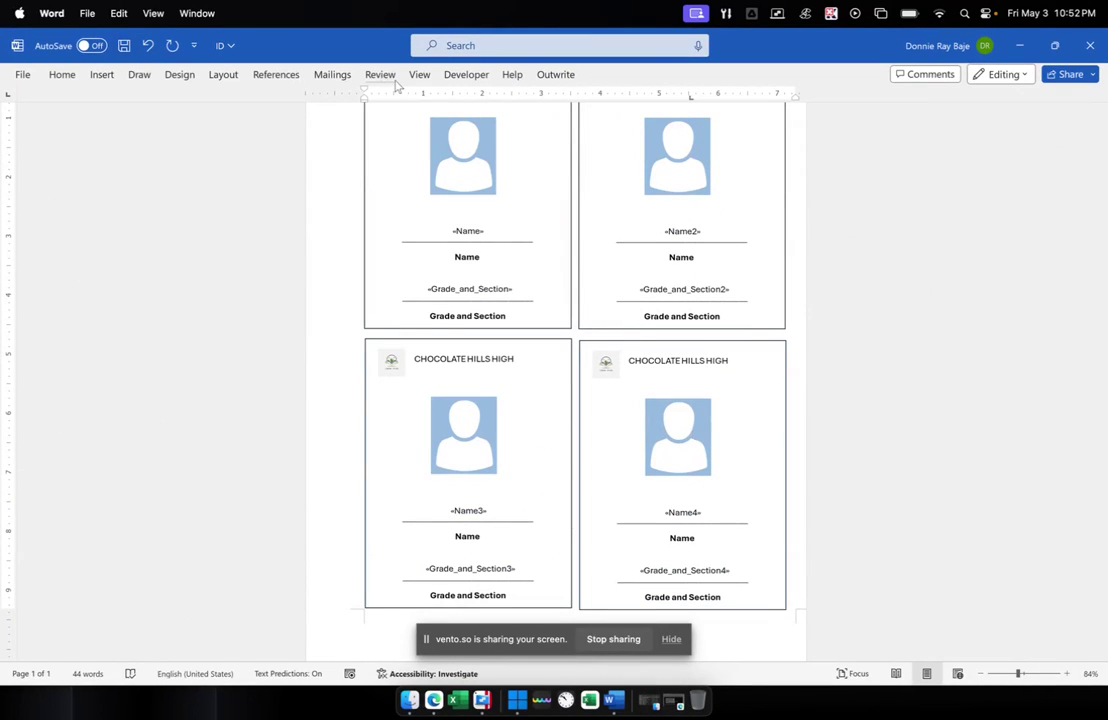
Preview the cards with real student data and step forward through several records.
{"action": "left_click", "coordinate": [338, 75]}
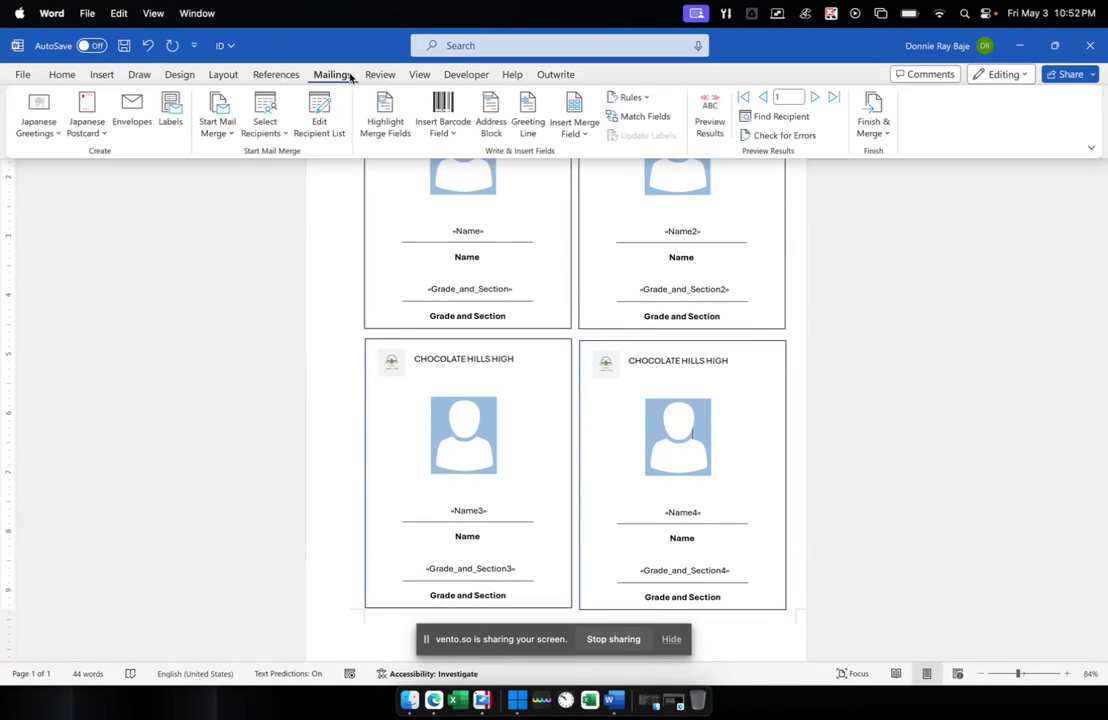
{"action": "left_click", "coordinate": [710, 120]}
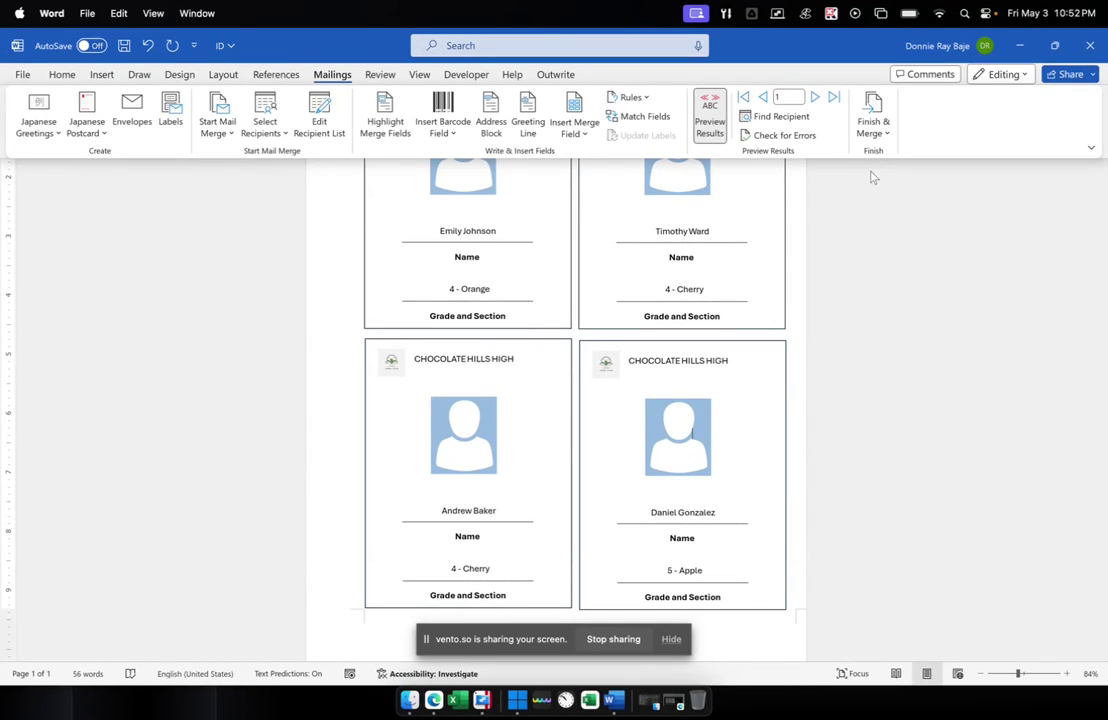
{"action": "left_click", "coordinate": [817, 98]}
{"action": "left_click", "coordinate": [817, 98]}
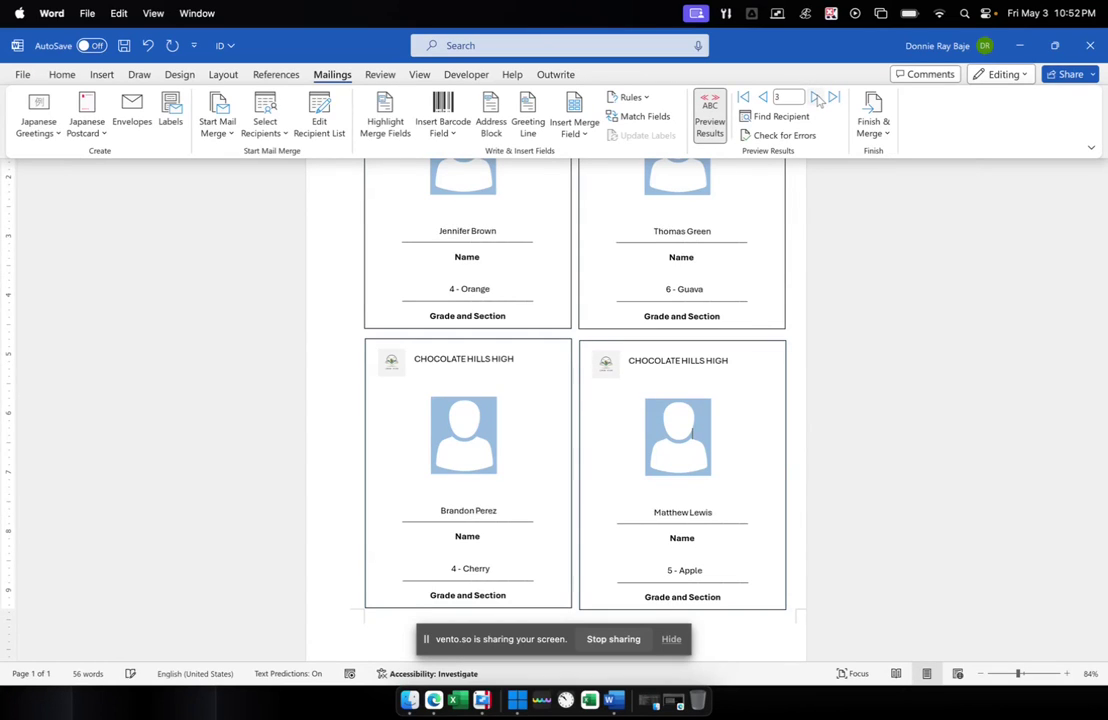
{"action": "left_click", "coordinate": [817, 98]}
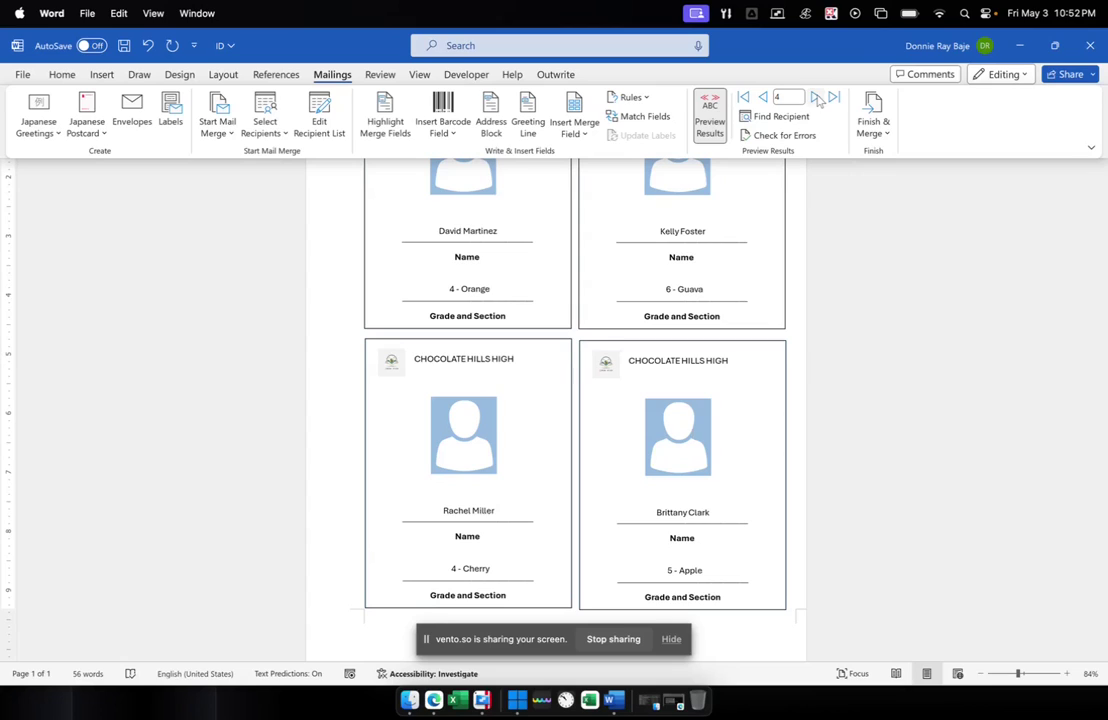
{"action": "left_click", "coordinate": [817, 98]}
{"action": "left_click", "coordinate": [817, 98]}
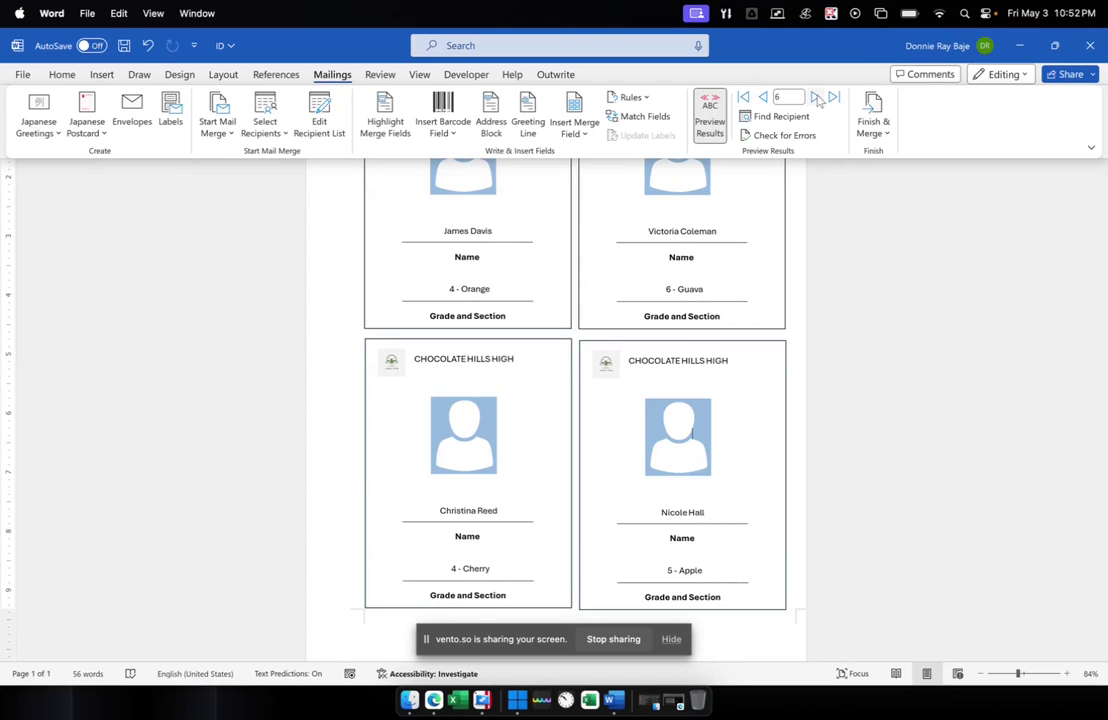
Advance the preview to the last record, step back two, then return to the last.
{"action": "left_click", "coordinate": [816, 97]}
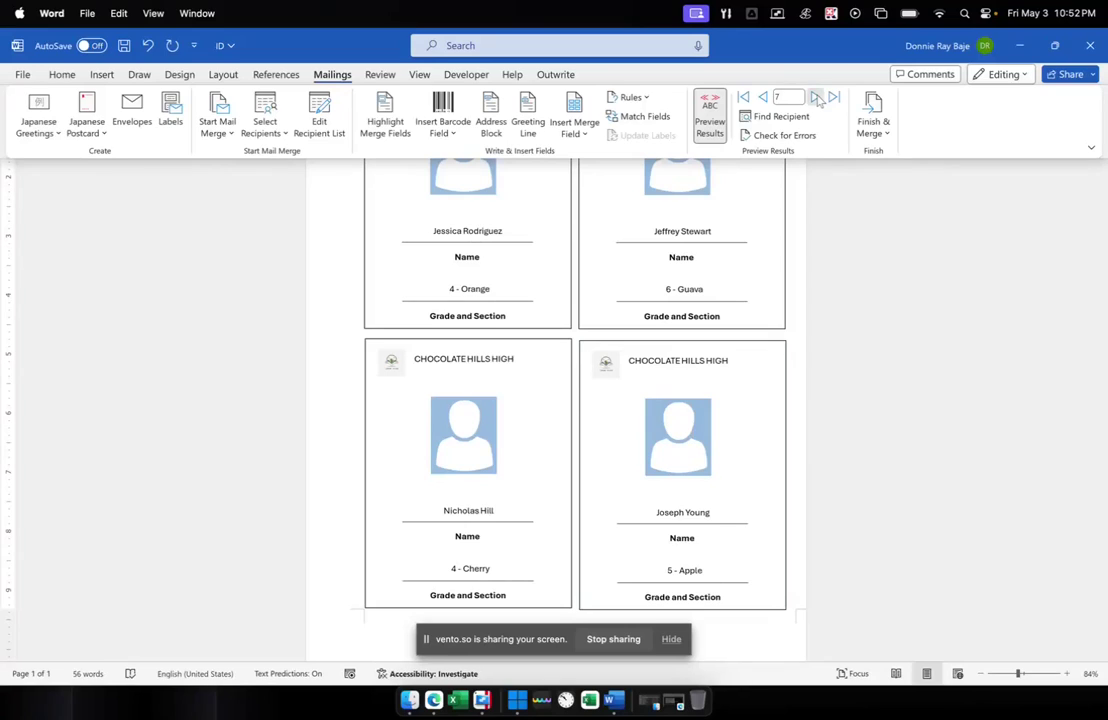
{"action": "left_click", "coordinate": [816, 97]}
{"action": "left_click", "coordinate": [816, 97]}
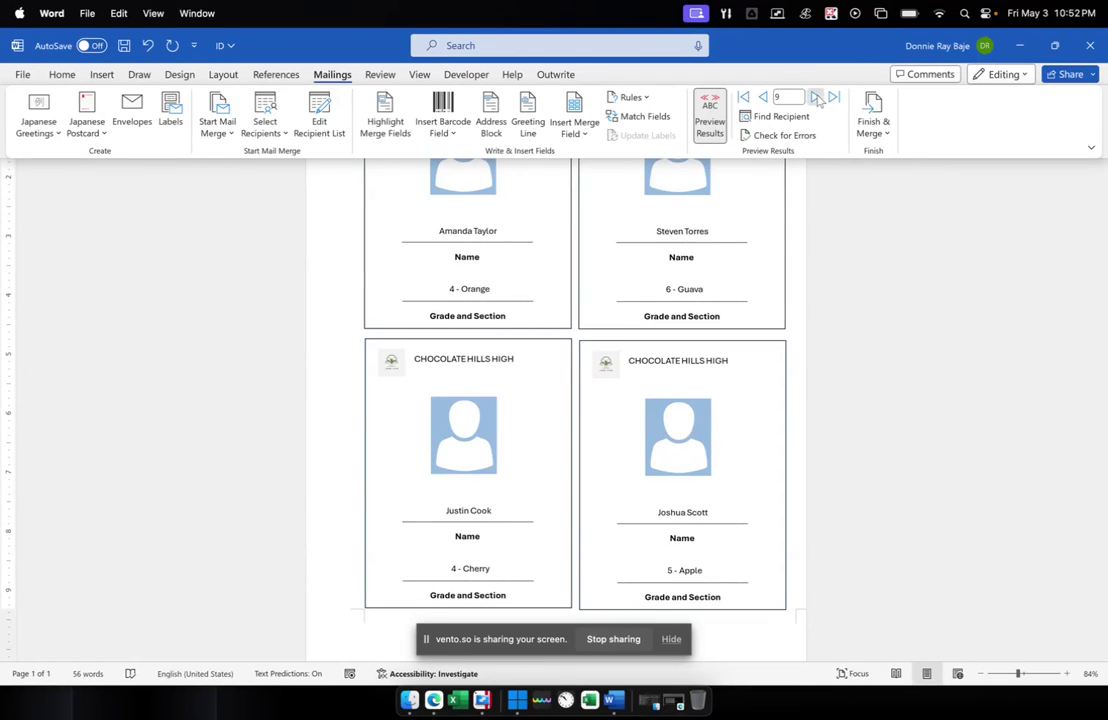
{"action": "left_click", "coordinate": [816, 97]}
{"action": "left_click", "coordinate": [816, 97]}
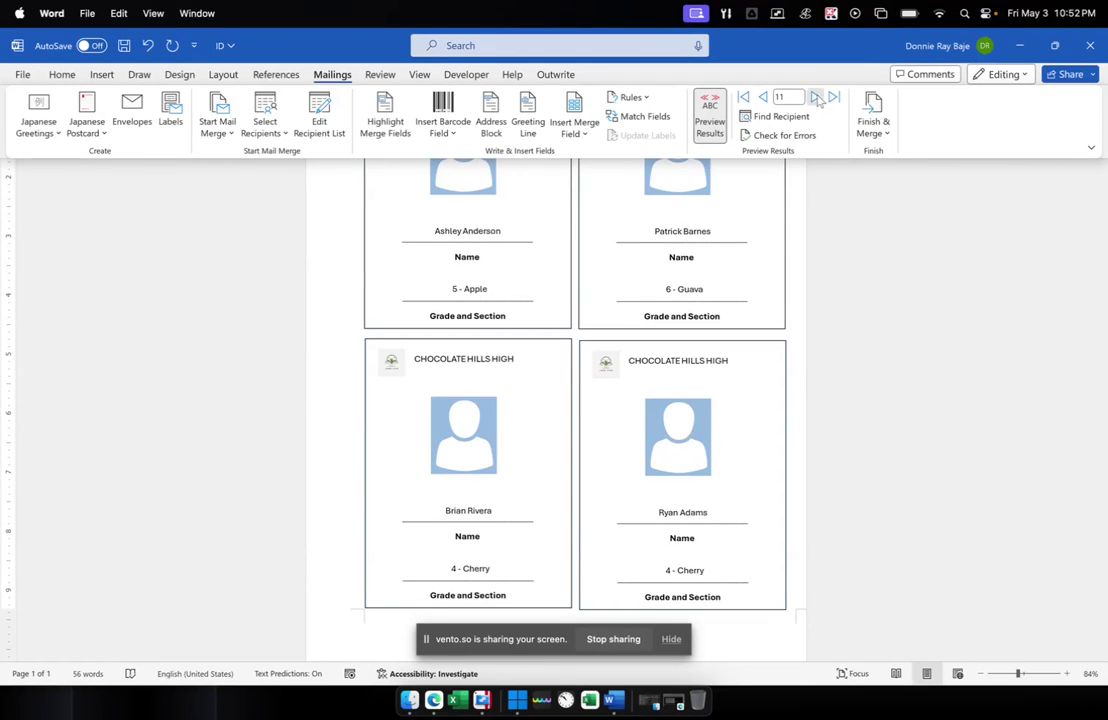
{"action": "left_click", "coordinate": [816, 97]}
{"action": "left_click", "coordinate": [816, 97]}
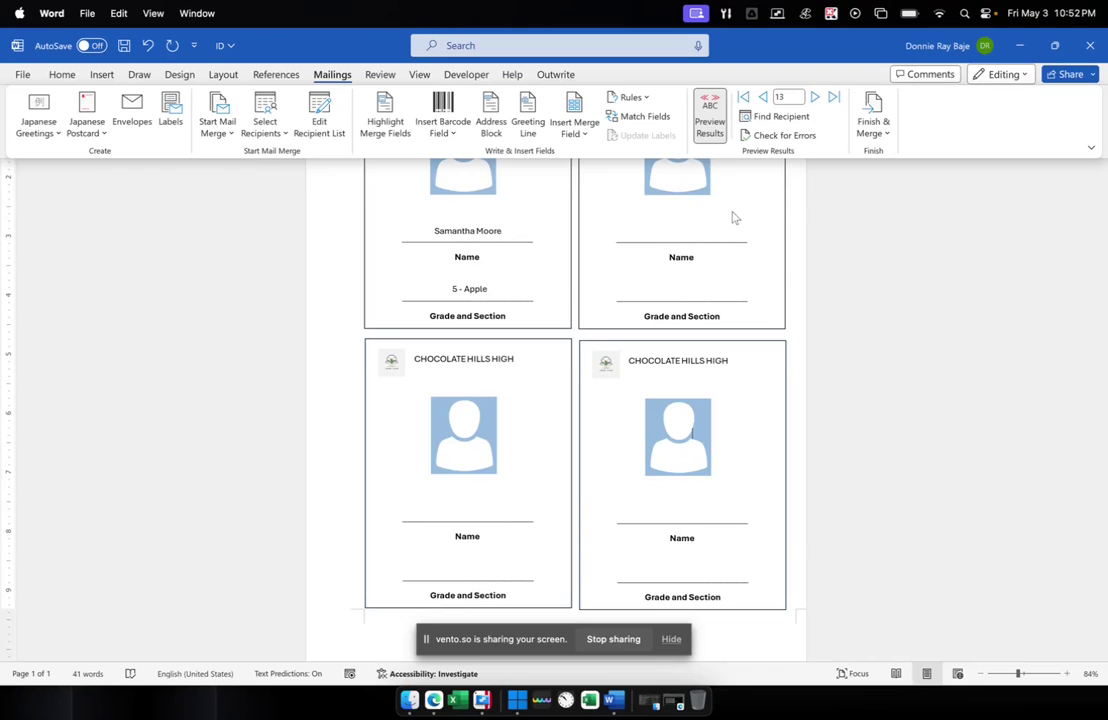
{"action": "left_click", "coordinate": [762, 98]}
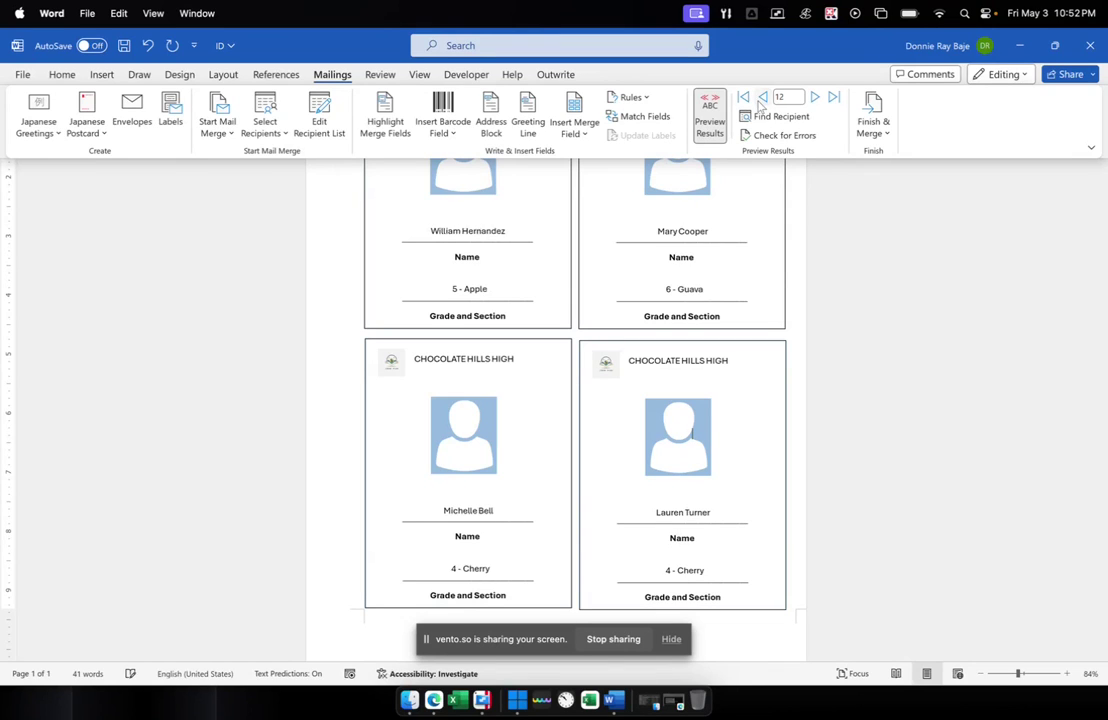
{"action": "left_click", "coordinate": [762, 100]}
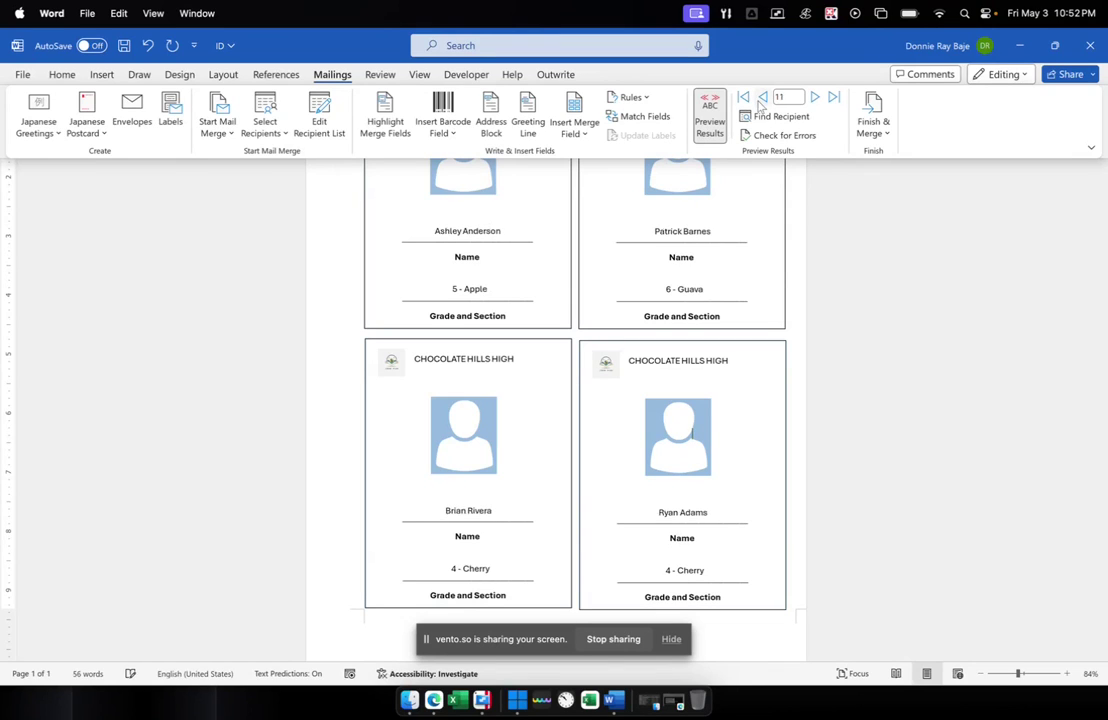
{"action": "left_click", "coordinate": [815, 100]}
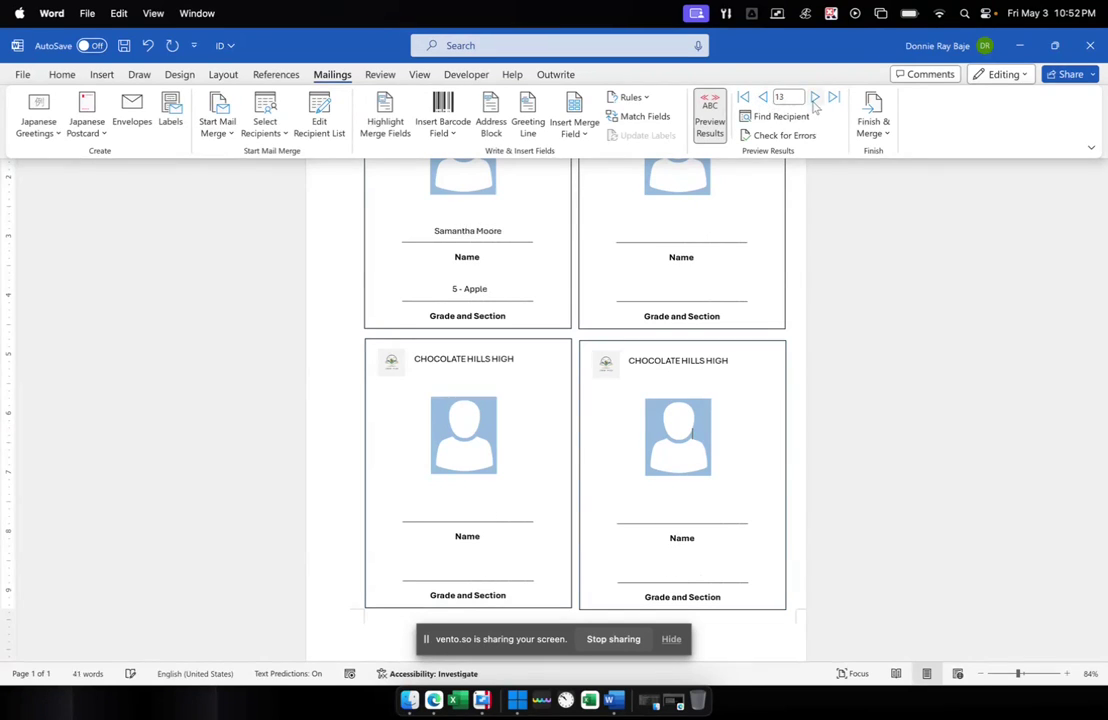
Choose Finish & Merge > Edit Individual Documents, leaving All records selected.
{"action": "left_click", "coordinate": [872, 134]}
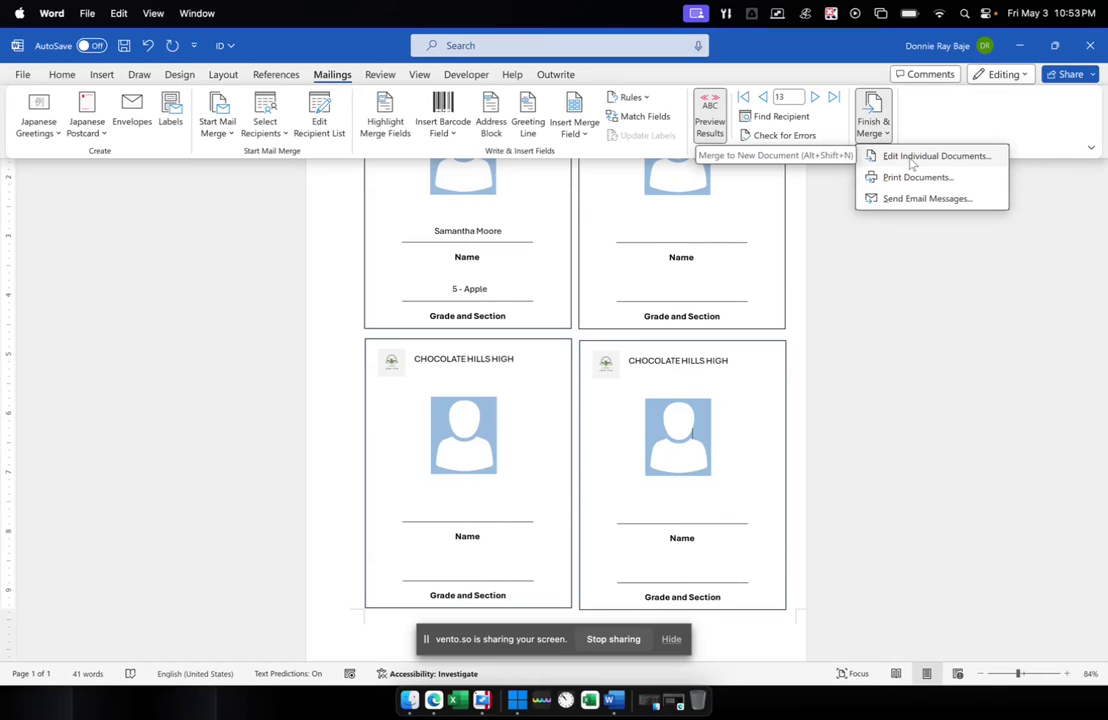
{"action": "left_click", "coordinate": [912, 160]}
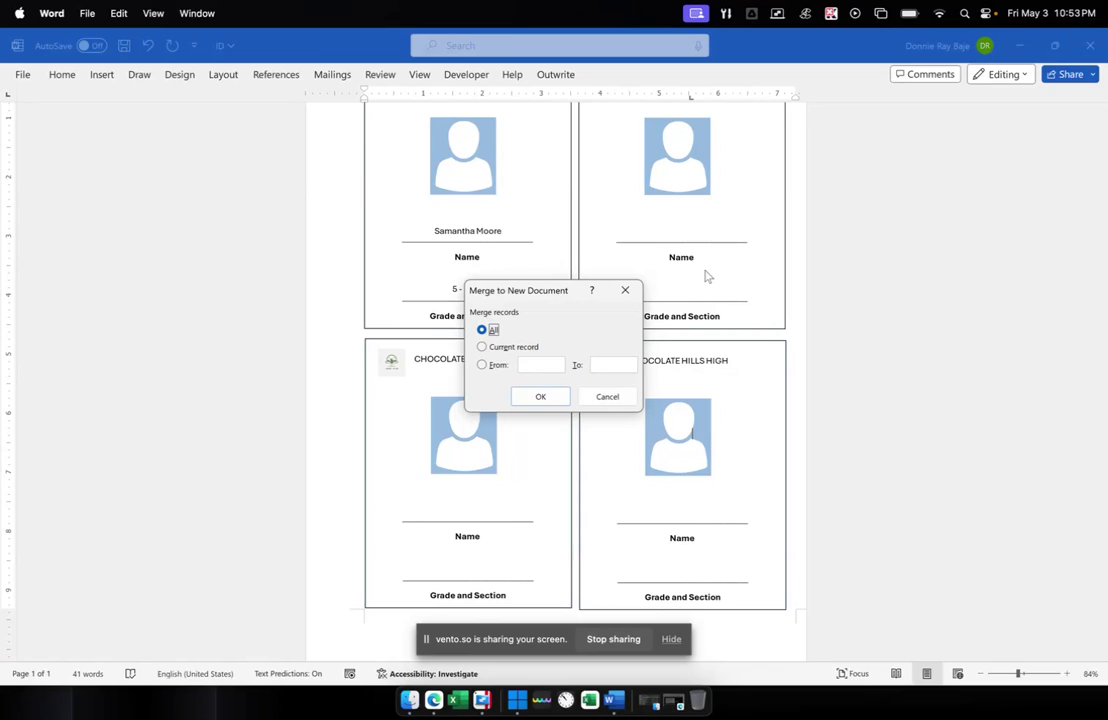
Merge all records into the new Letters1 document and scroll through its 13 pages of cards.
{"action": "left_click", "coordinate": [541, 397]}
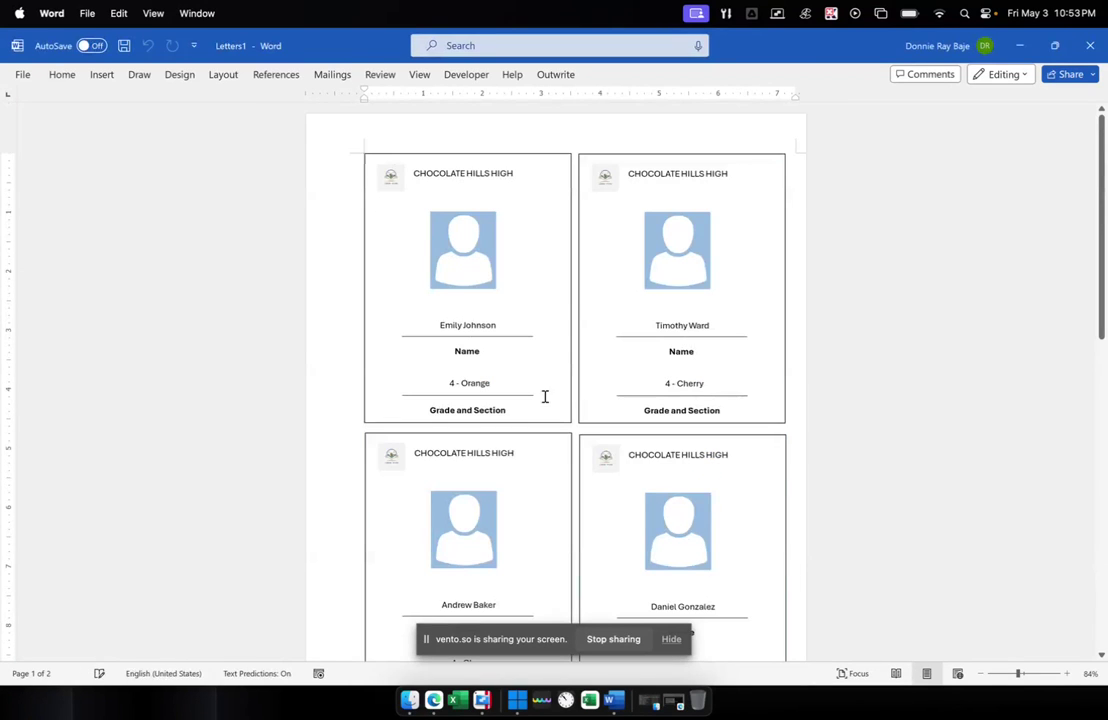
{"action": "scroll", "coordinate": [1101, 220], "scroll_direction": "down", "scroll_amount": 1}
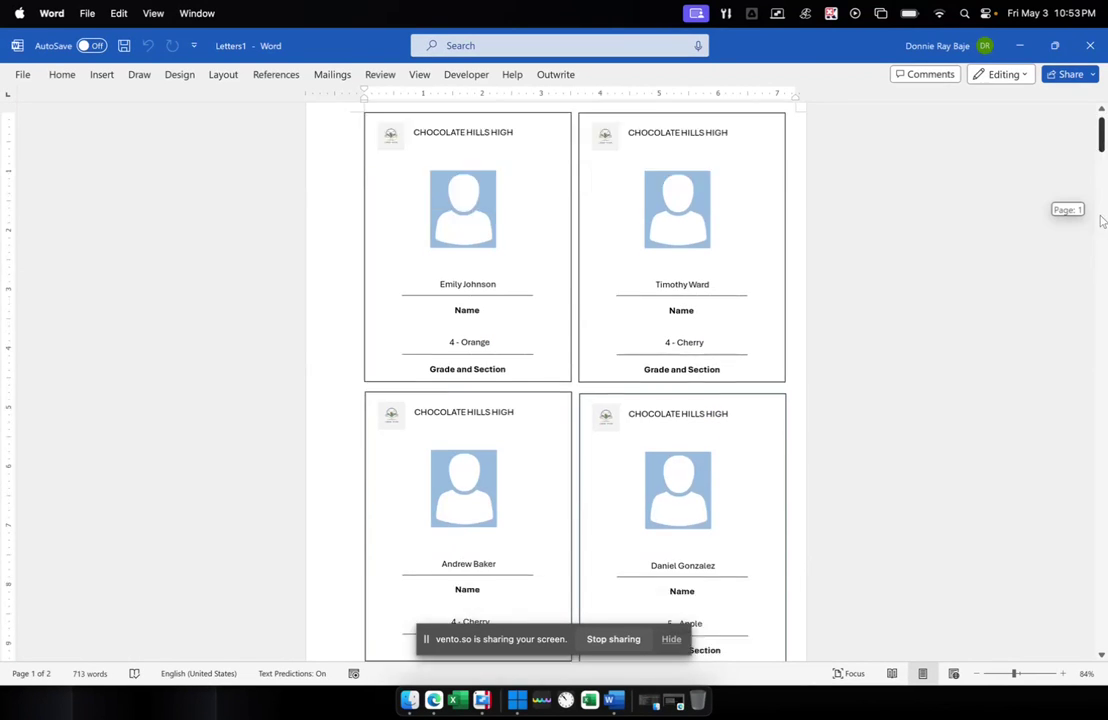
{"action": "scroll", "coordinate": [1101, 220], "scroll_direction": "down", "scroll_amount": 10}
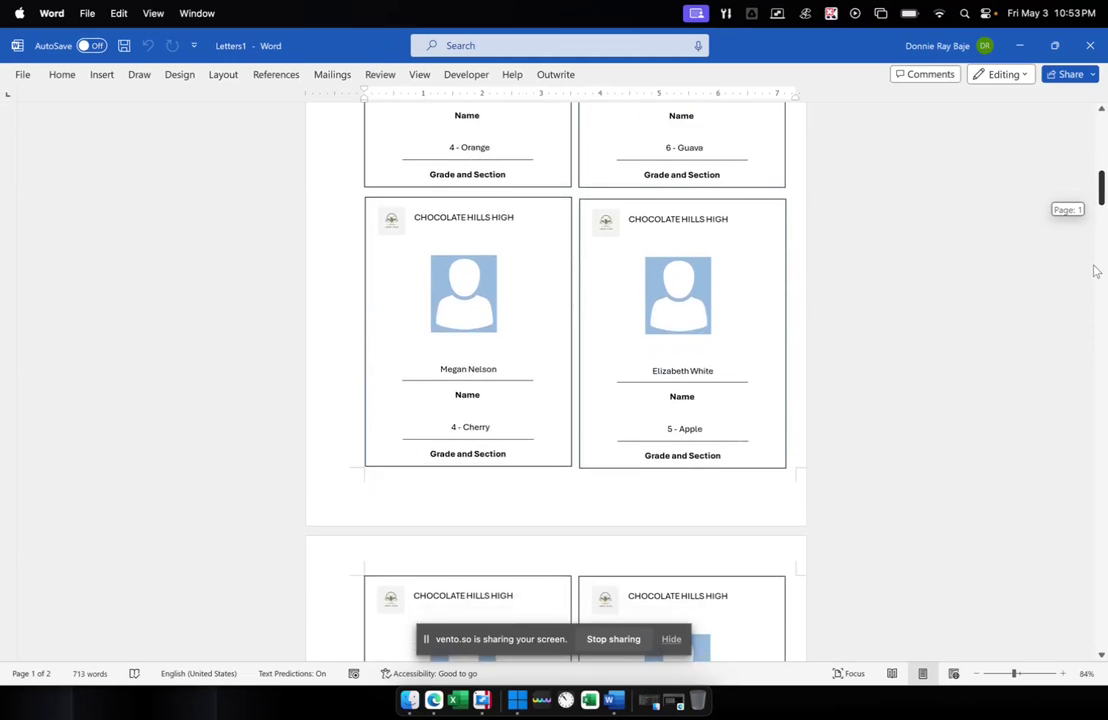
{"action": "scroll", "coordinate": [1095, 271], "scroll_direction": "down", "scroll_amount": 10}
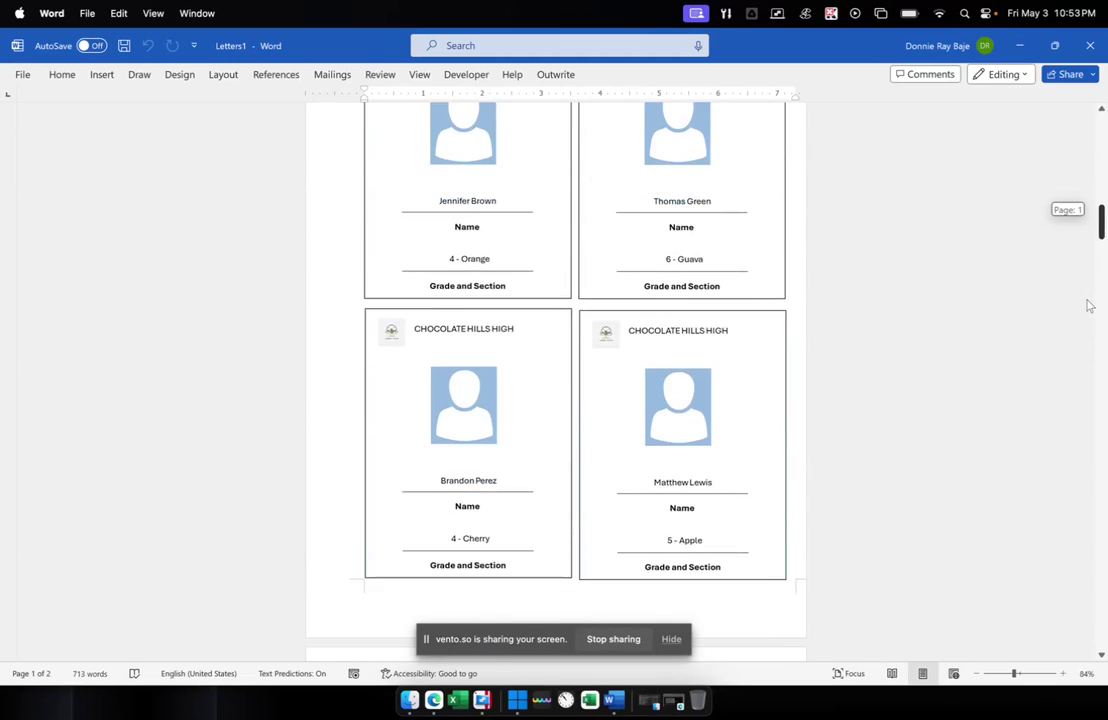
{"action": "scroll", "coordinate": [1089, 305], "scroll_direction": "down", "scroll_amount": 6}
{"action": "scroll", "coordinate": [1087, 323], "scroll_direction": "down", "scroll_amount": 8}
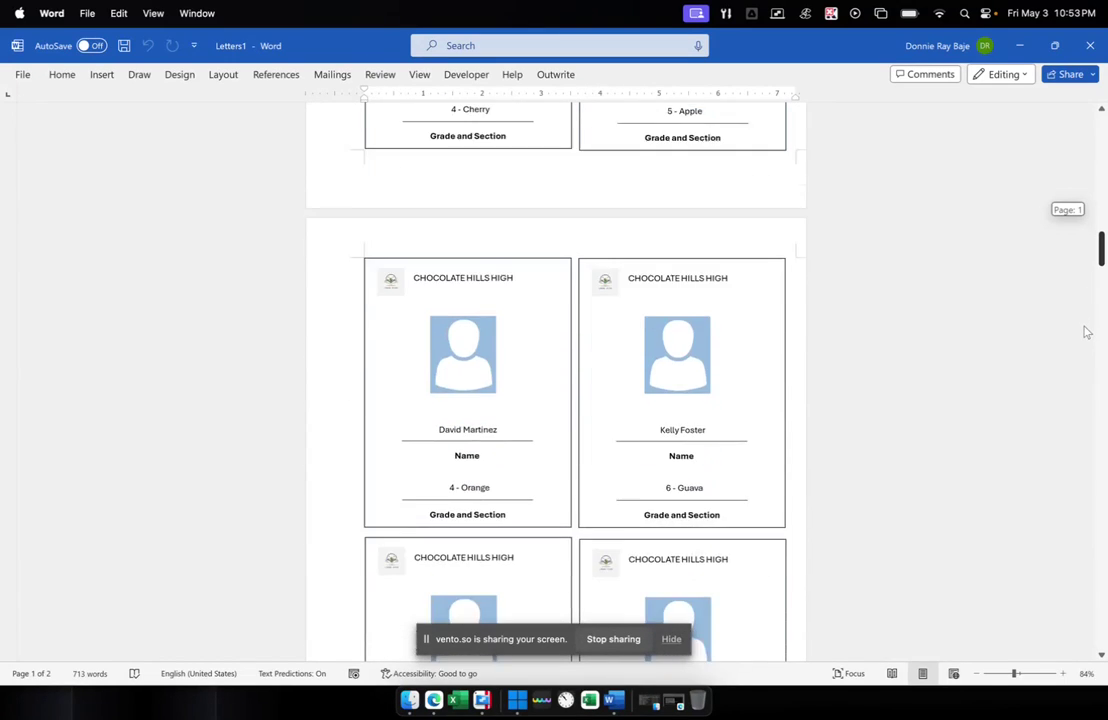
{"action": "scroll", "coordinate": [1087, 350], "scroll_direction": "down", "scroll_amount": 10}
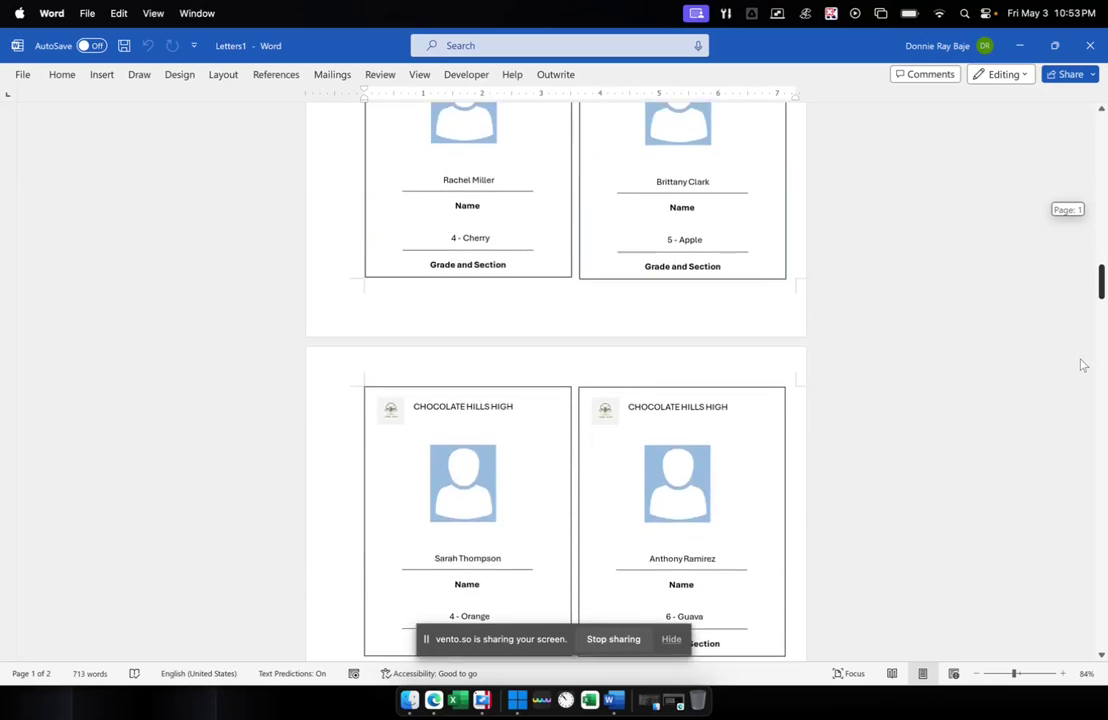
{"action": "scroll", "coordinate": [1080, 388], "scroll_direction": "down", "scroll_amount": 8}
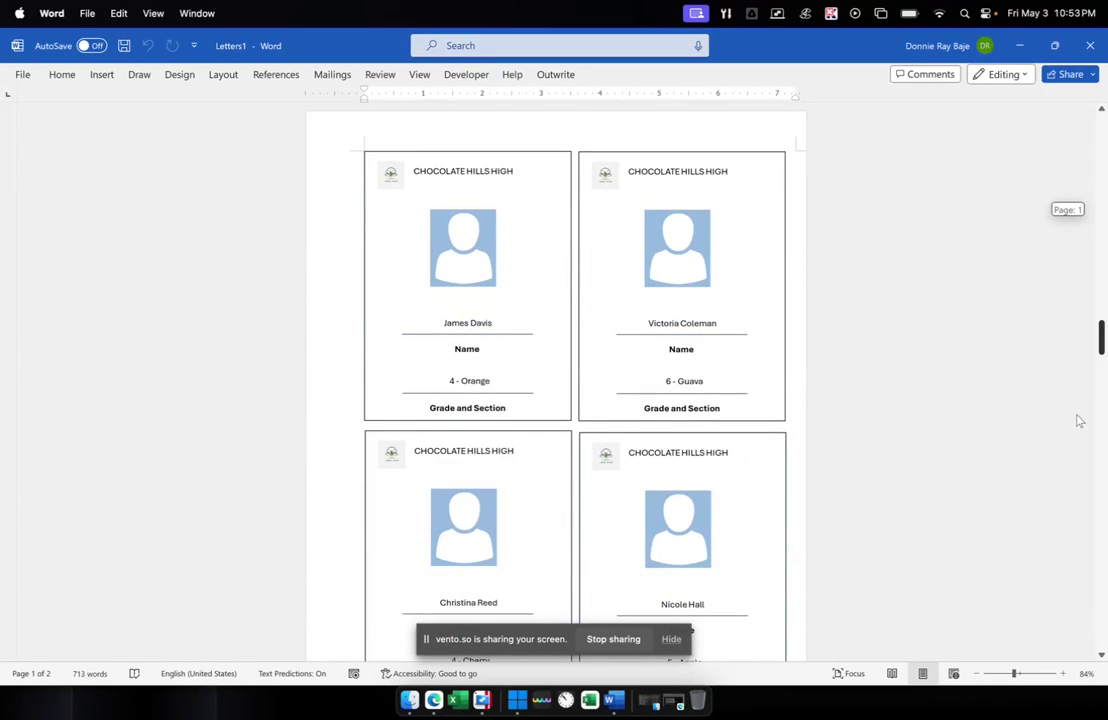
{"action": "scroll", "coordinate": [1079, 421], "scroll_direction": "down", "scroll_amount": 3}
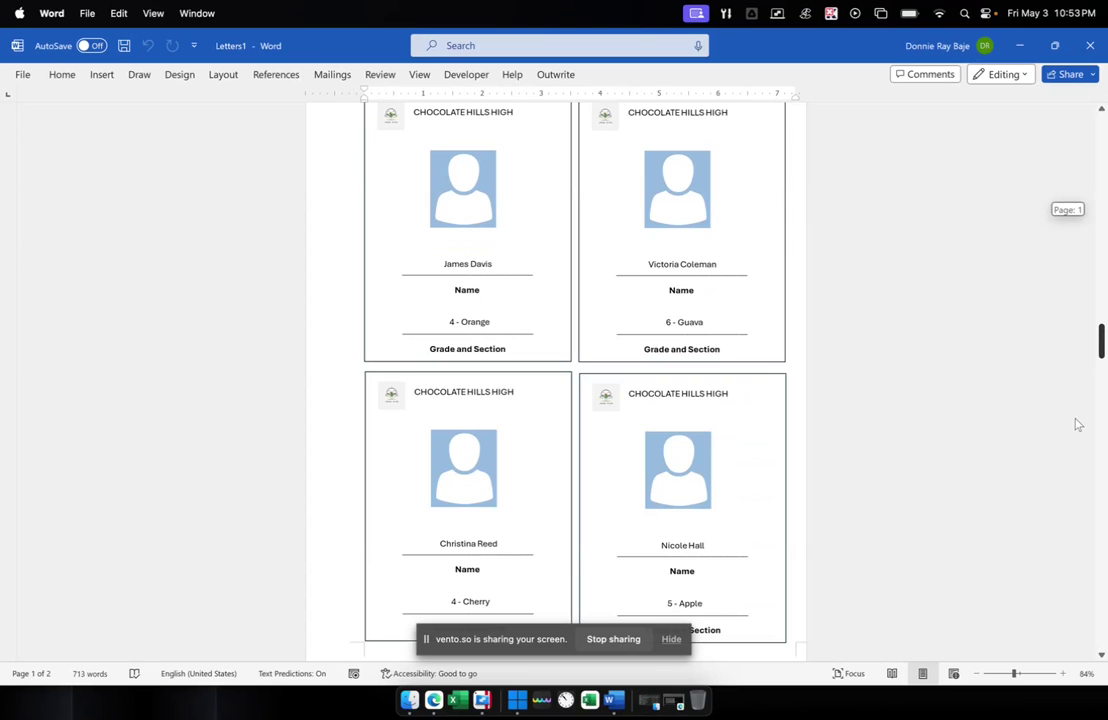
{"action": "scroll", "coordinate": [1077, 424], "scroll_direction": "down", "scroll_amount": 20}
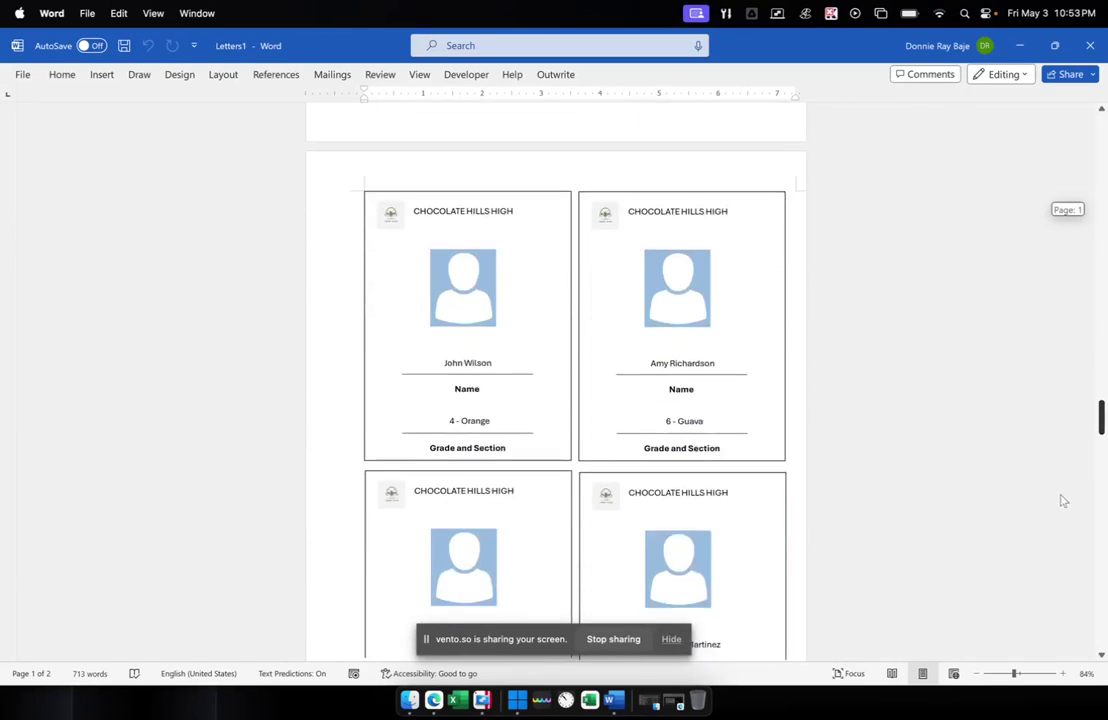
{"action": "scroll", "coordinate": [1063, 500], "scroll_direction": "down", "scroll_amount": 20}
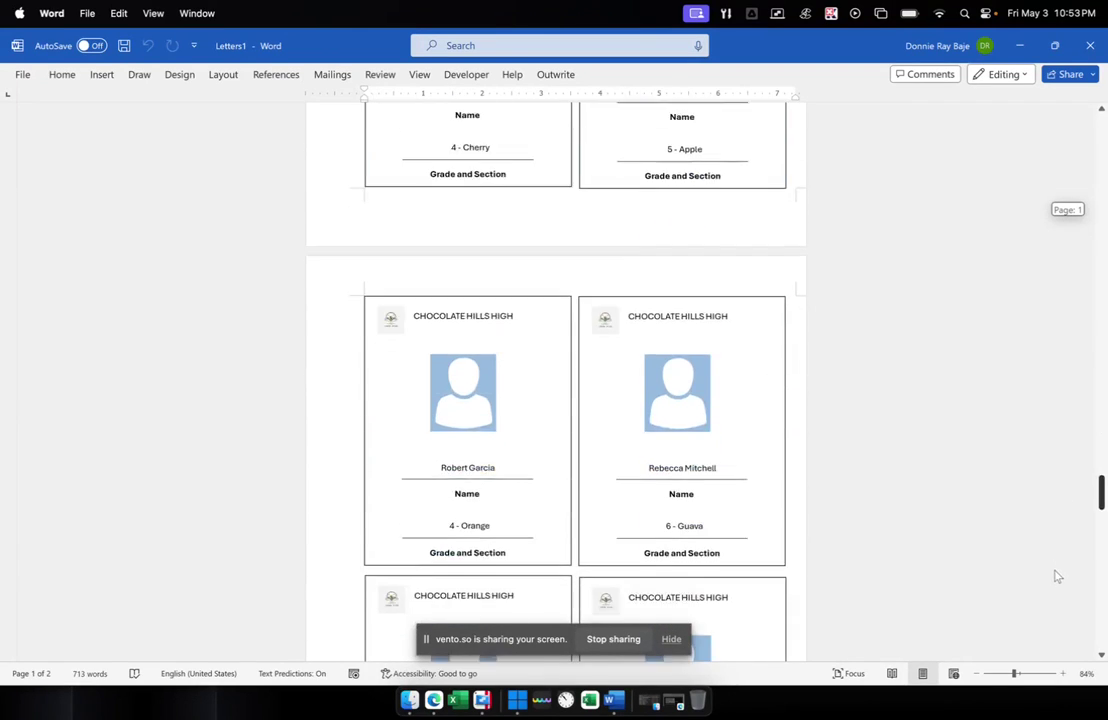
{"action": "scroll", "coordinate": [1057, 576], "scroll_direction": "down", "scroll_amount": 5}
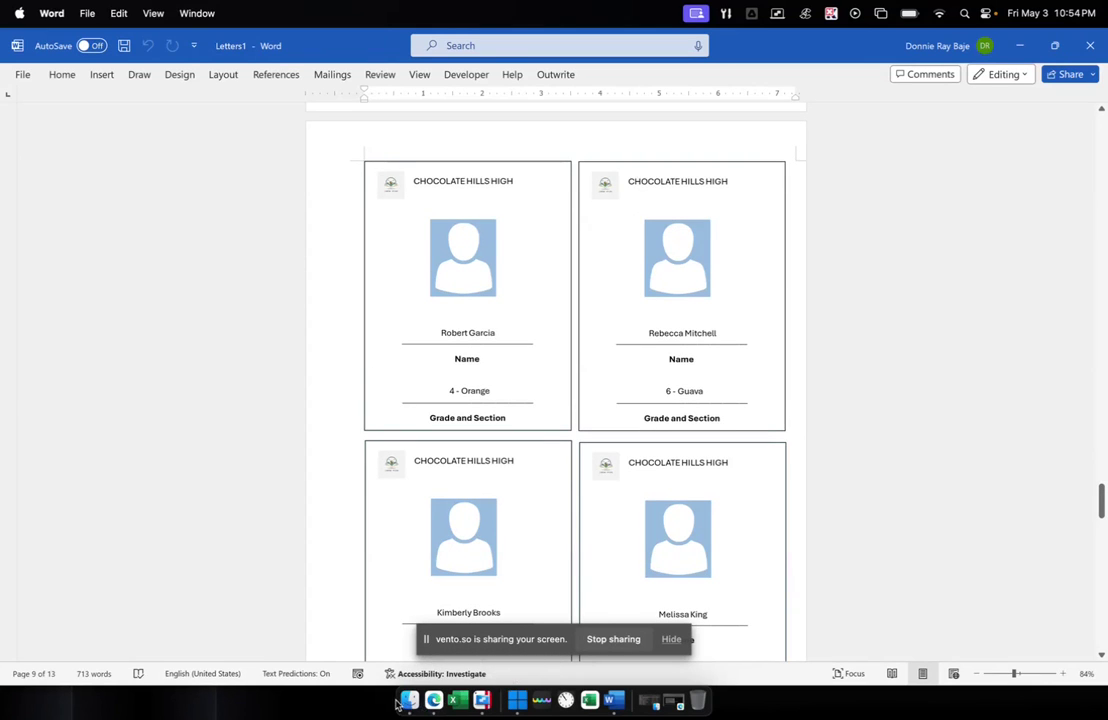
{"action": "left_click", "coordinate": [457, 700]}
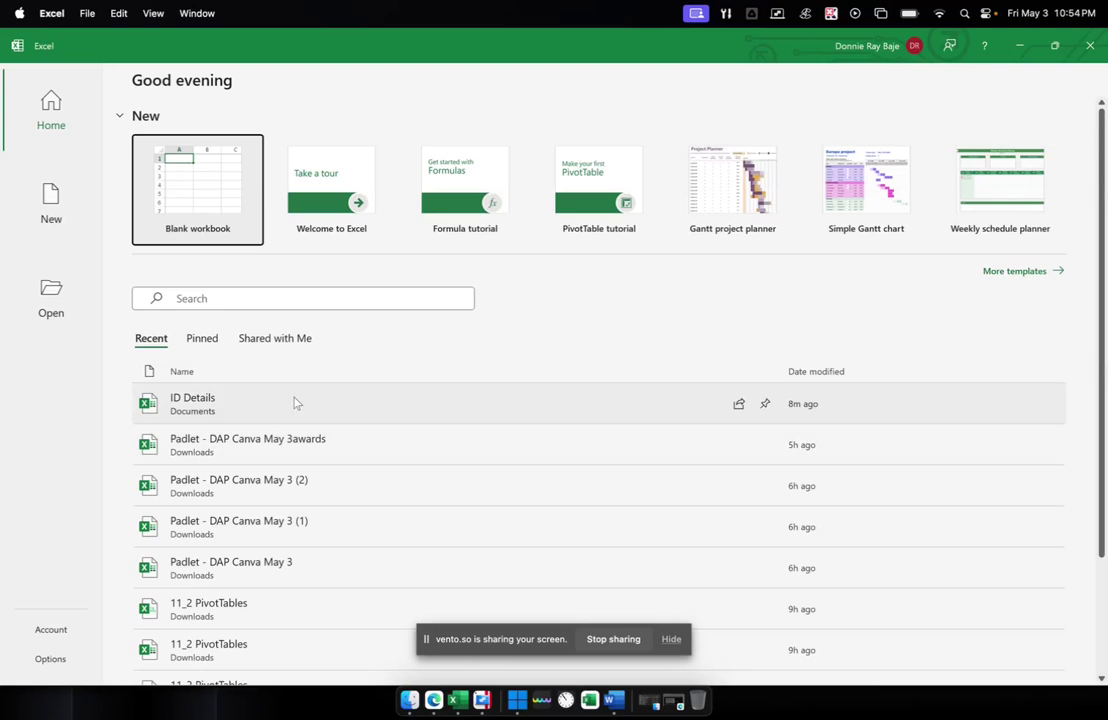
{"action": "left_click", "coordinate": [294, 401]}
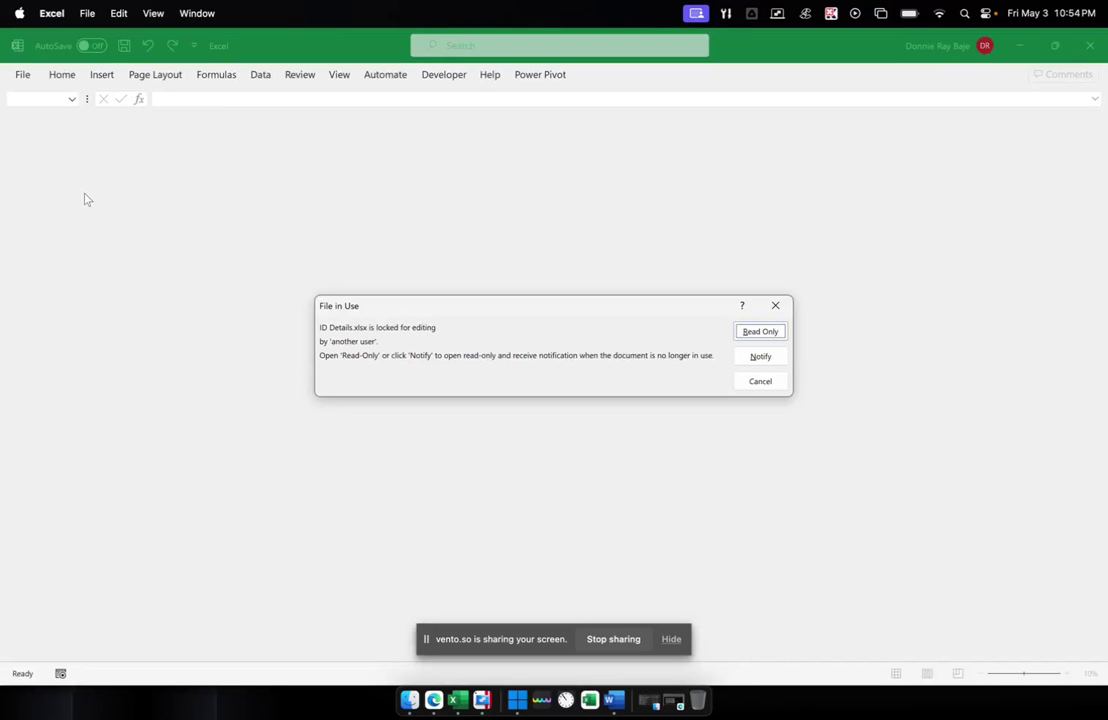
{"action": "left_click", "coordinate": [758, 334]}
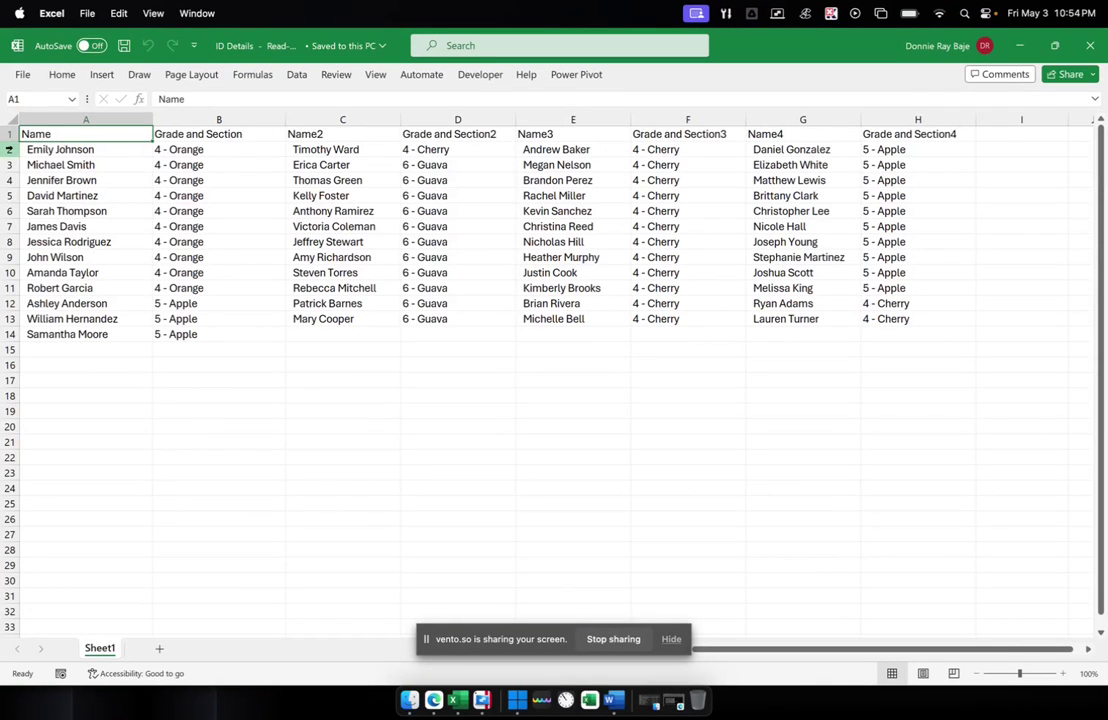
{"action": "left_click", "coordinate": [8, 149]}
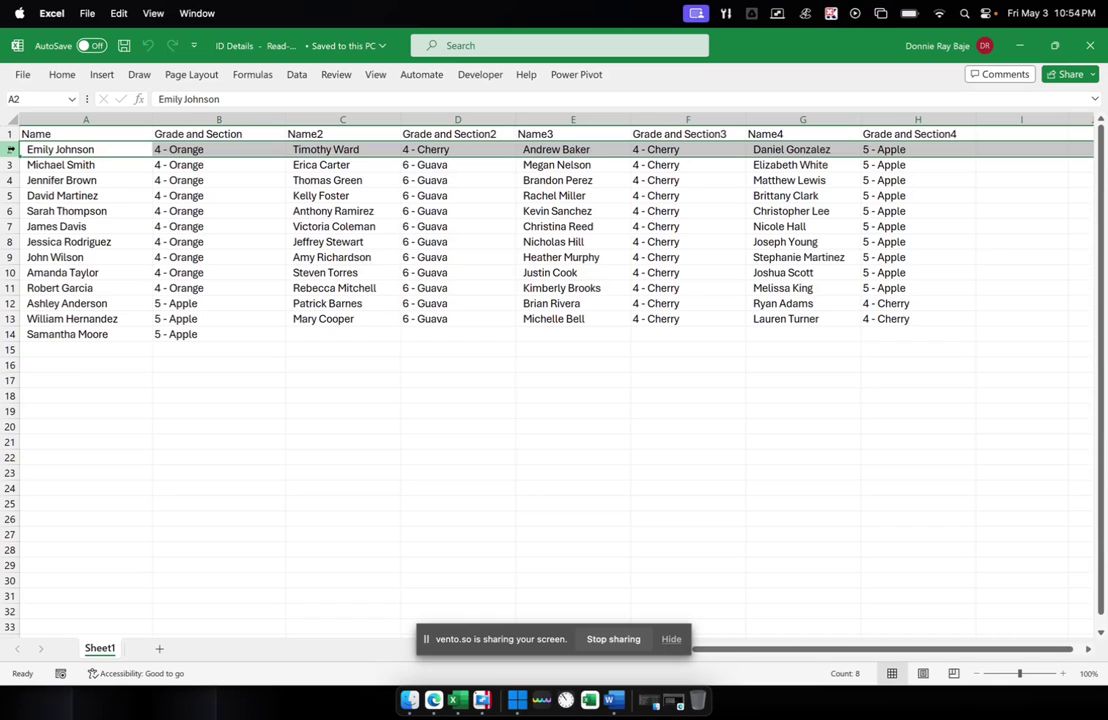
{"action": "left_click", "coordinate": [613, 700]}
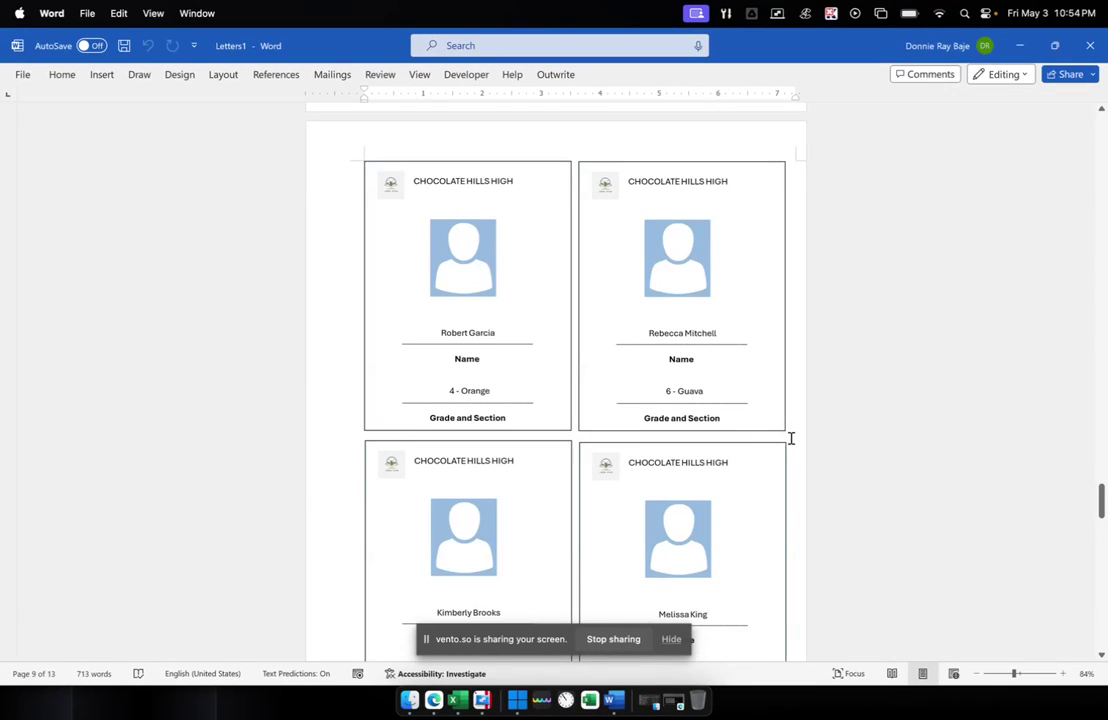
Dismiss the Krisp sign-in popup and switch to Microsoft Edge.
{"action": "scroll", "coordinate": [790, 438], "scroll_direction": "up", "scroll_amount": 3}
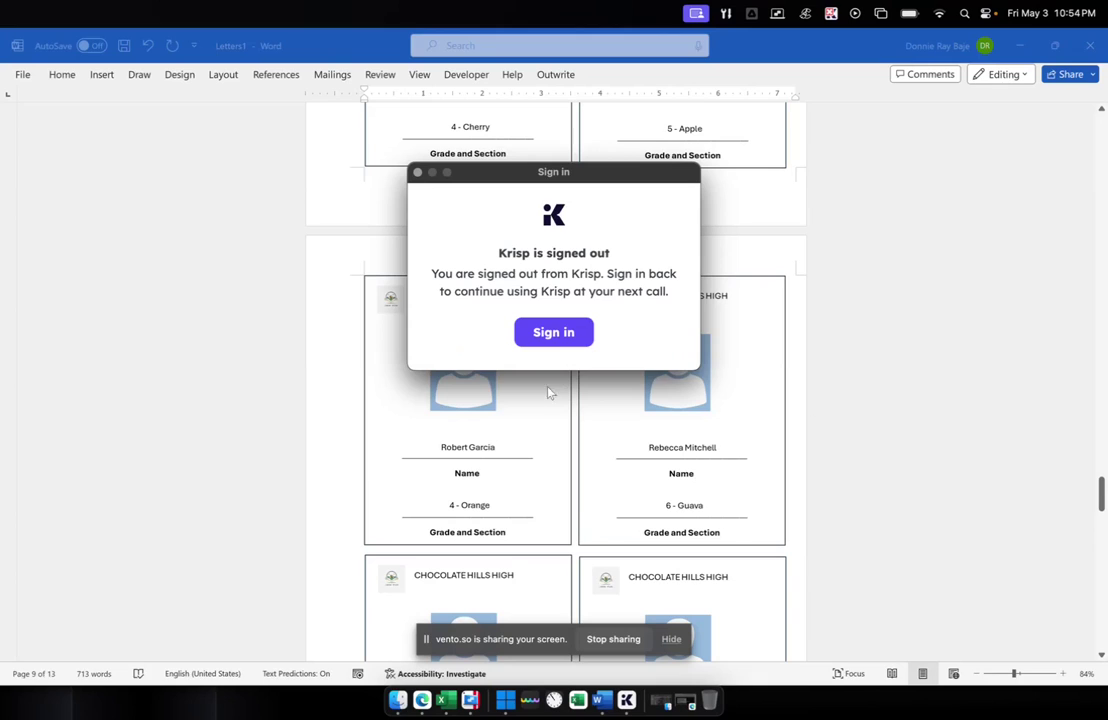
{"action": "left_click", "coordinate": [417, 172]}
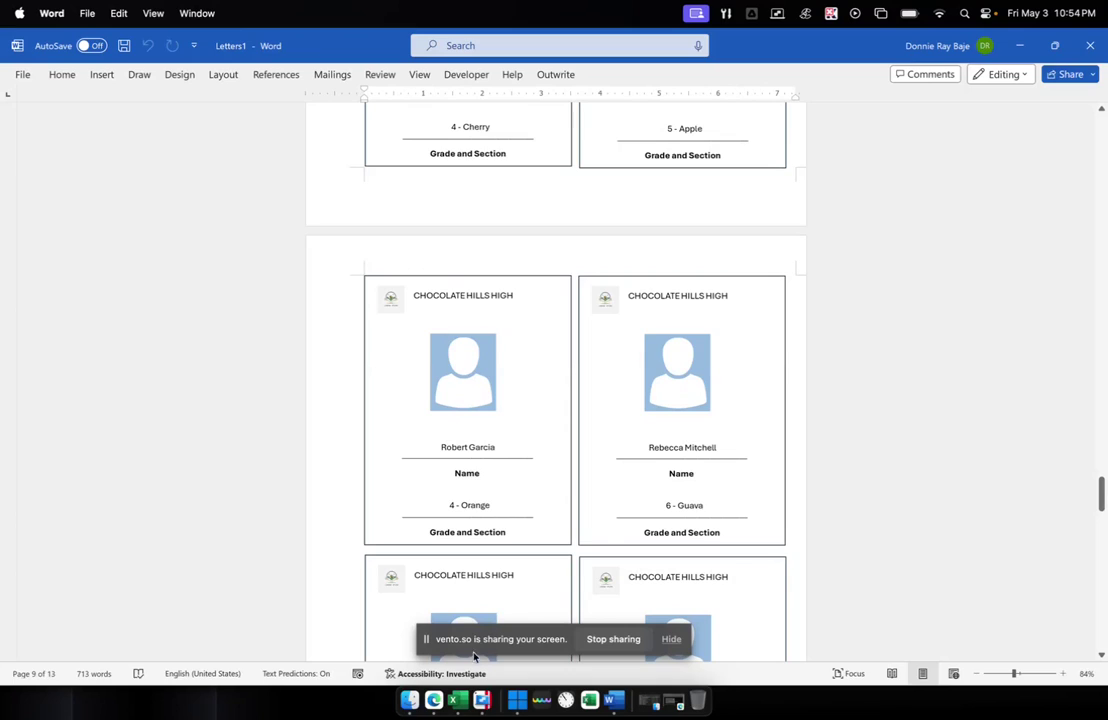
{"action": "left_click", "coordinate": [435, 701]}
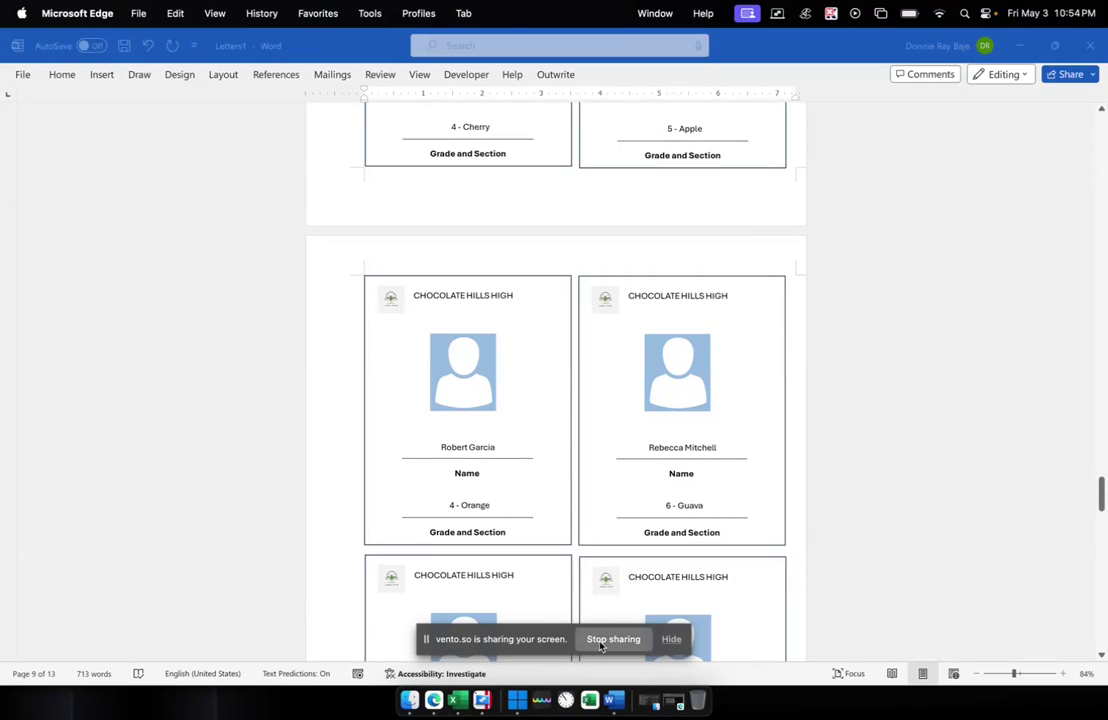